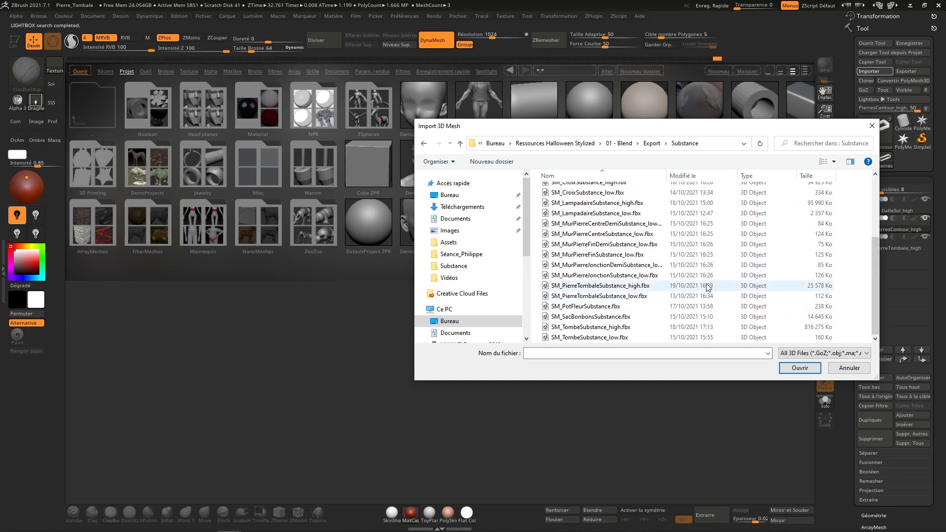
Import SM_CroixSubstance_low.fbx with the default FBX options and place the cross on the canvas in Edit mode.
double_click(609, 193)
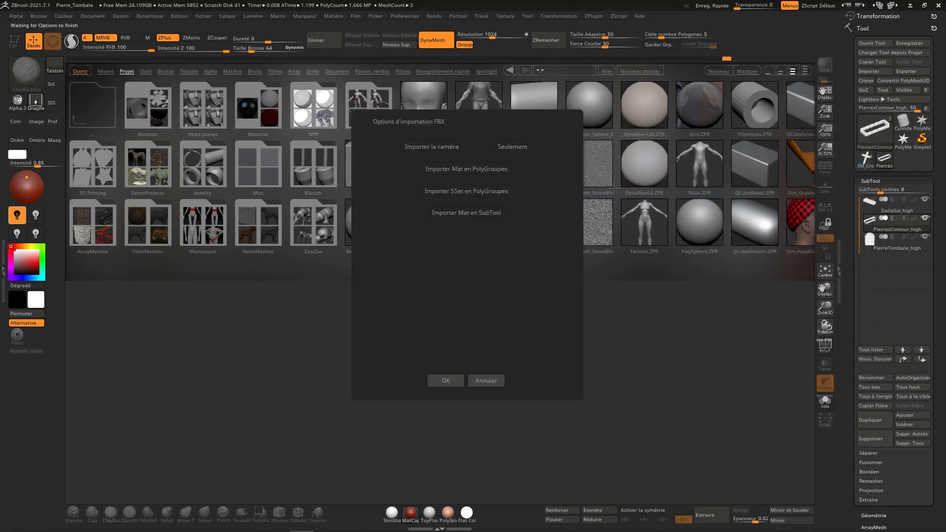
left_click(440, 381)
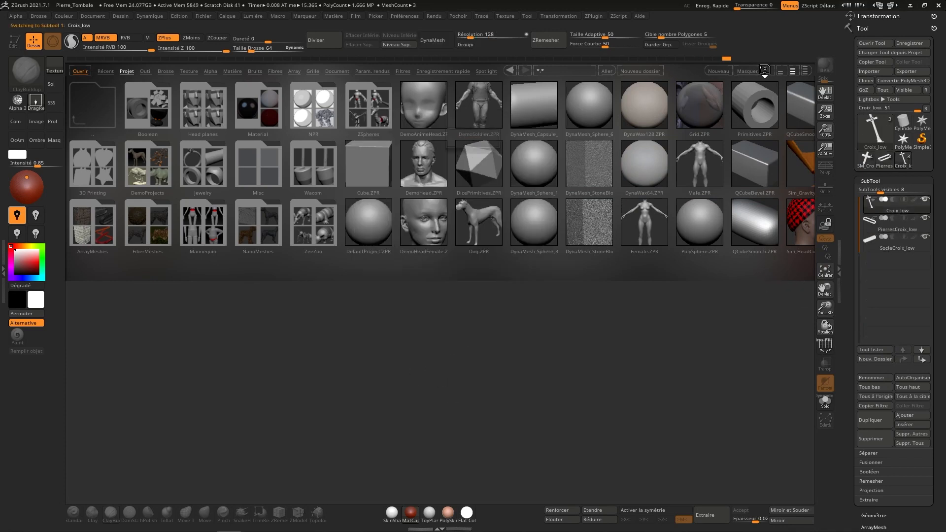
left_click(746, 70)
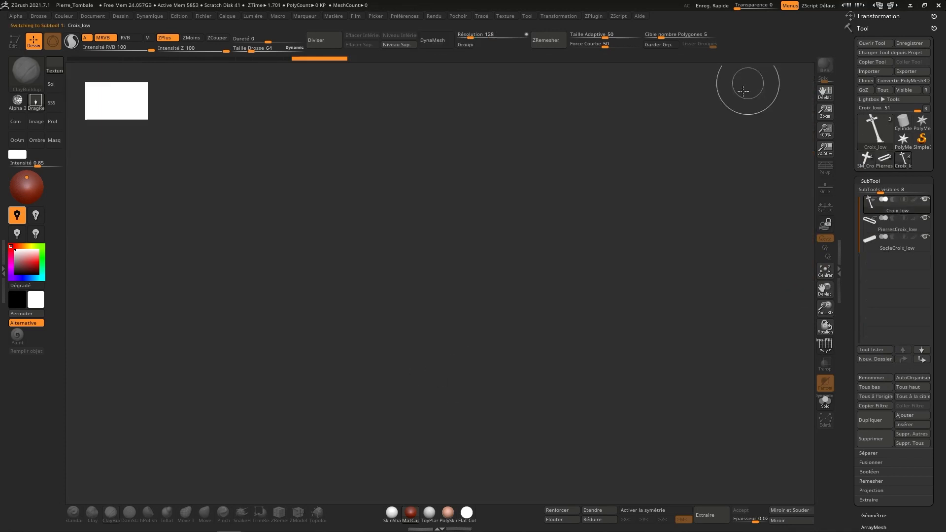
left_click_drag(452, 228, 444, 464)
key("t")
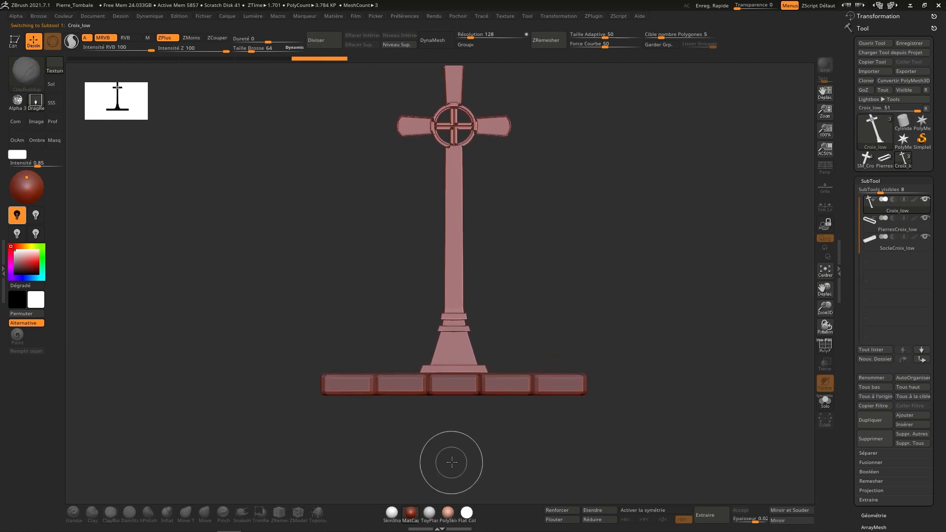
left_click(16, 41)
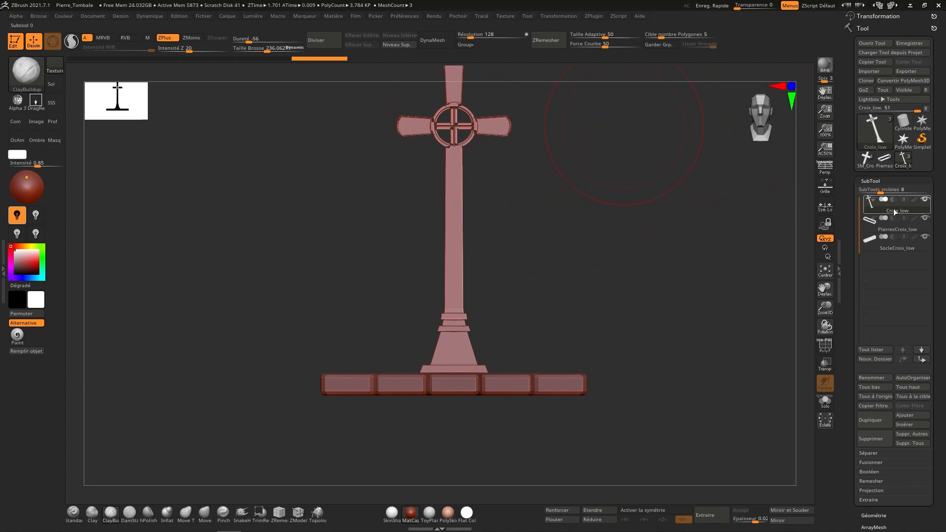
Convert the Croix_low subtool to DynaMesh at resolution 1024.
left_click(490, 33)
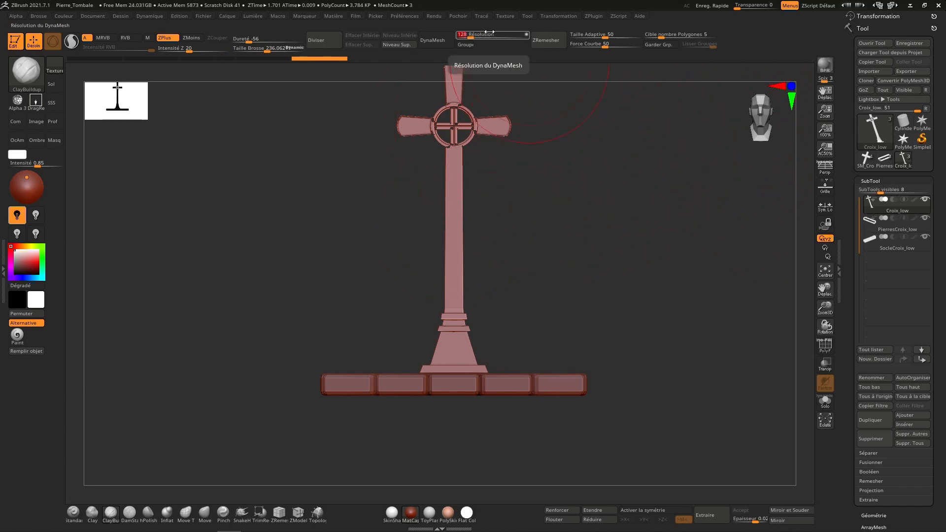
key("Return")
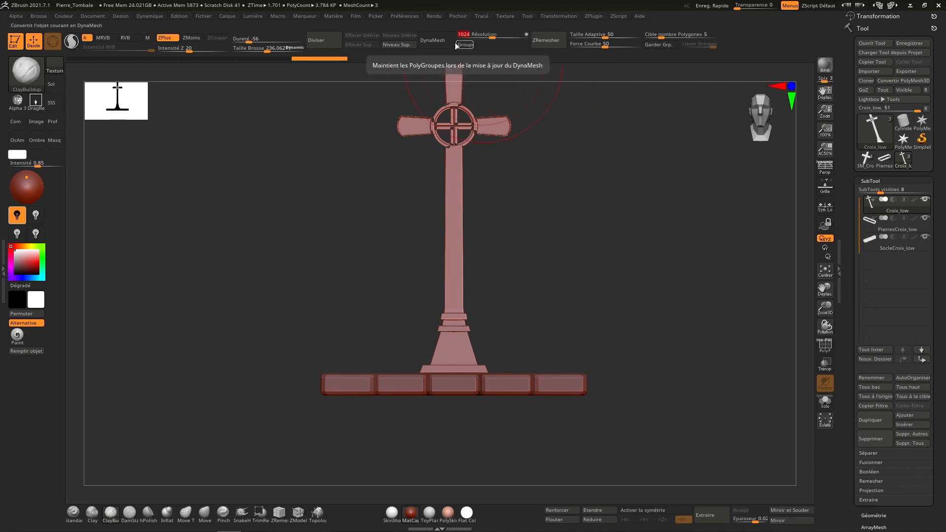
left_click(438, 43)
Assign automatic polygroups to the PierresCroix_low subtool and convert it to DynaMesh at resolution 1024 with Groups enabled.
left_click(901, 226)
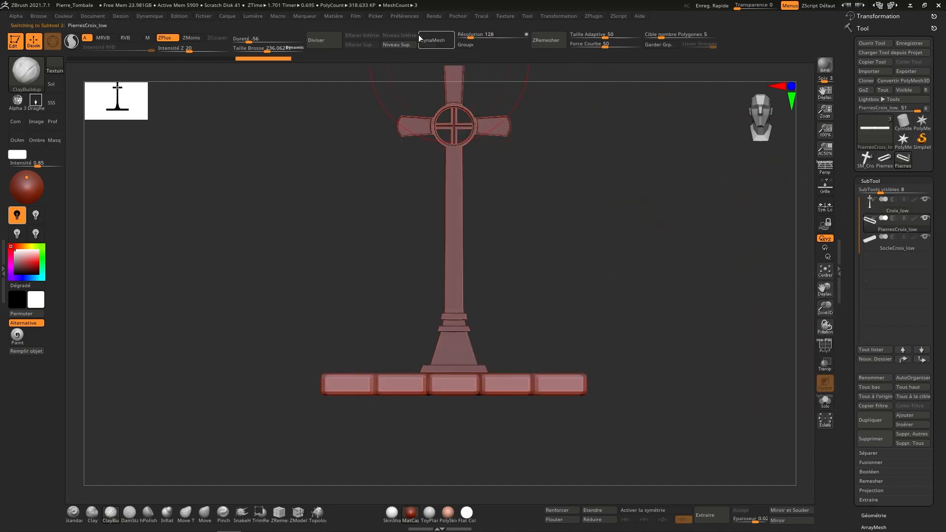
scroll(934, 370, "down", 5)
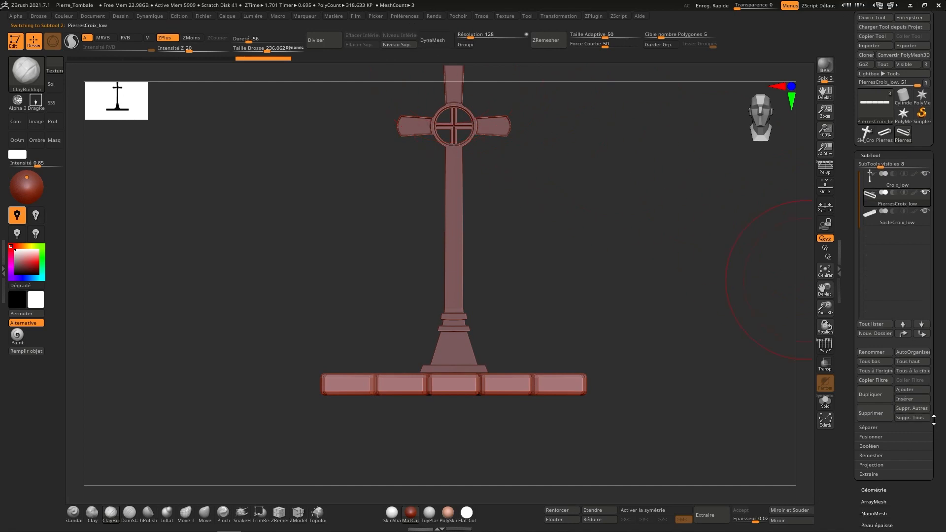
left_click(875, 452)
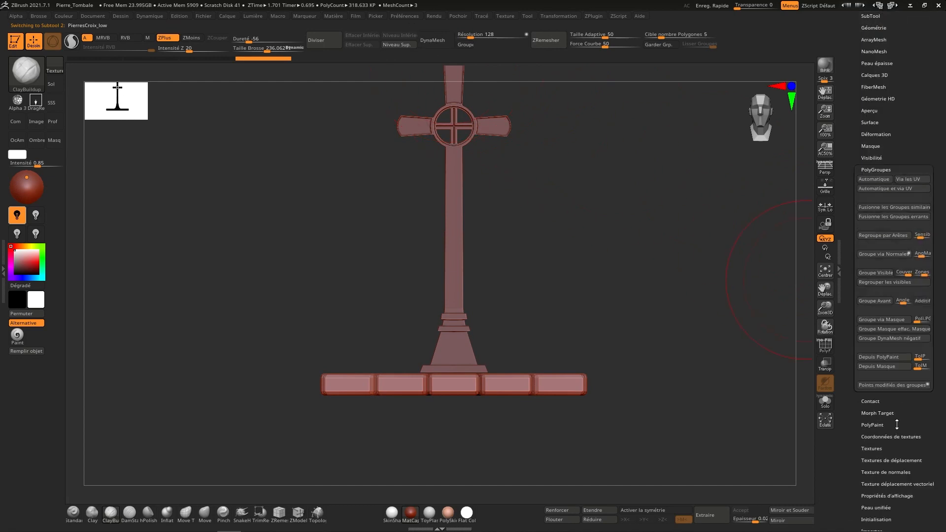
left_click(875, 178)
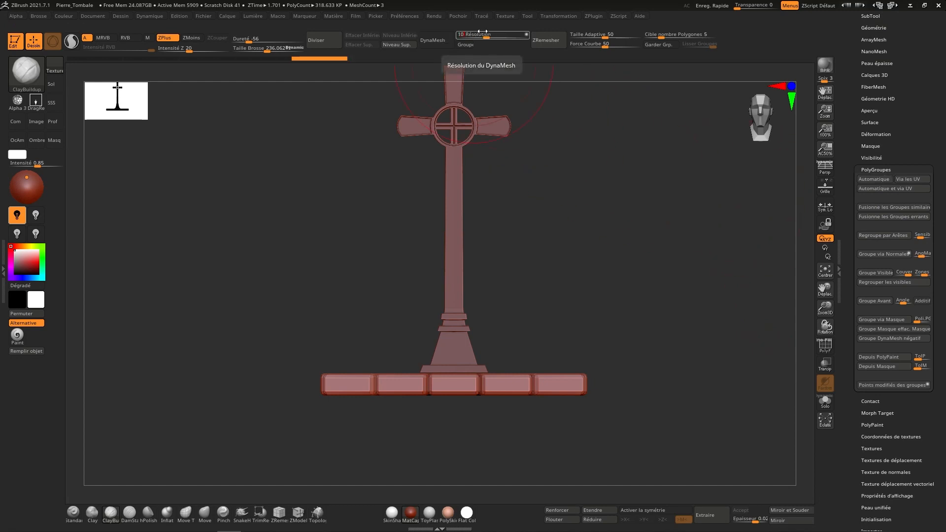
left_click(465, 45)
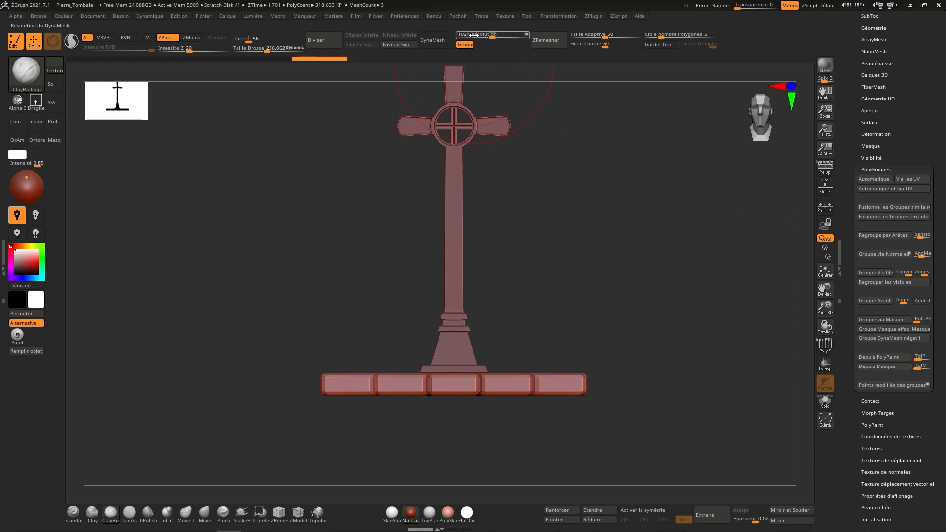
left_click(433, 40)
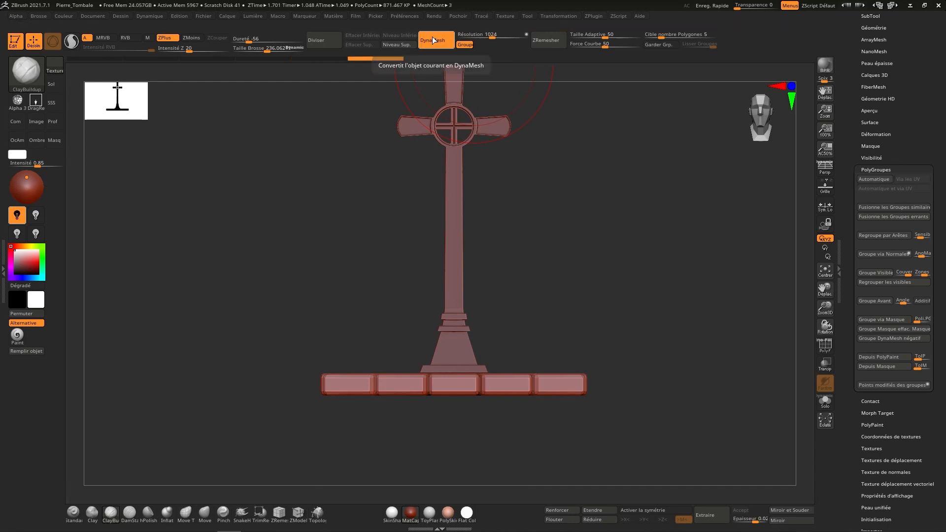
Convert the SocleCroix_low subtool to DynaMesh at resolution 1024.
left_click_drag(940, 187, 927, 256)
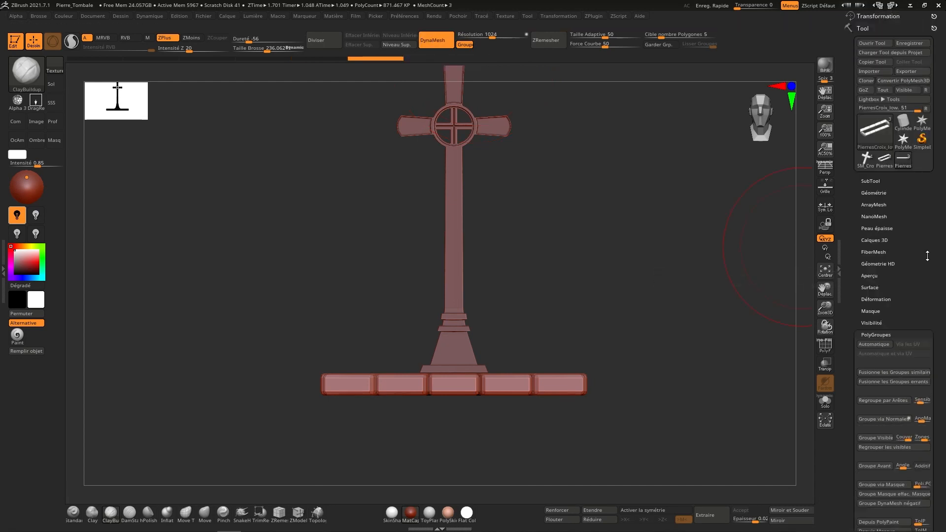
left_click(876, 181)
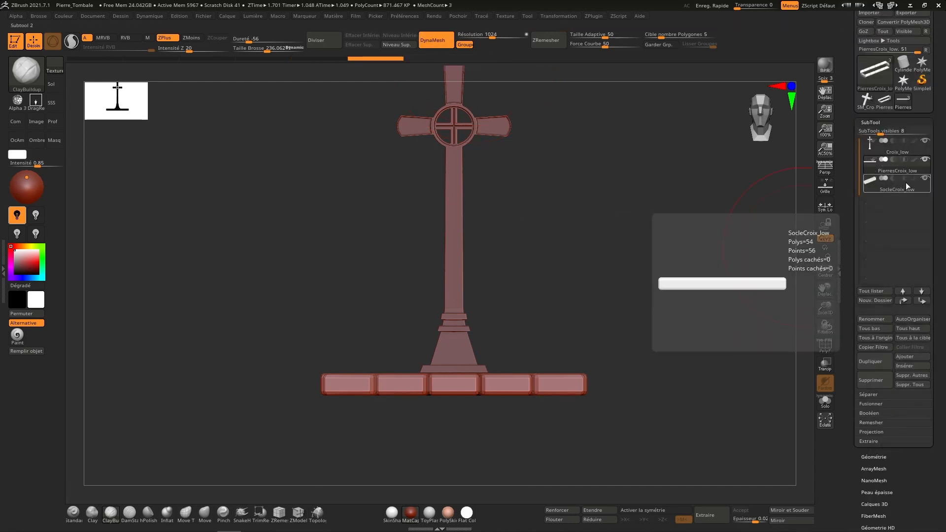
left_click(906, 186)
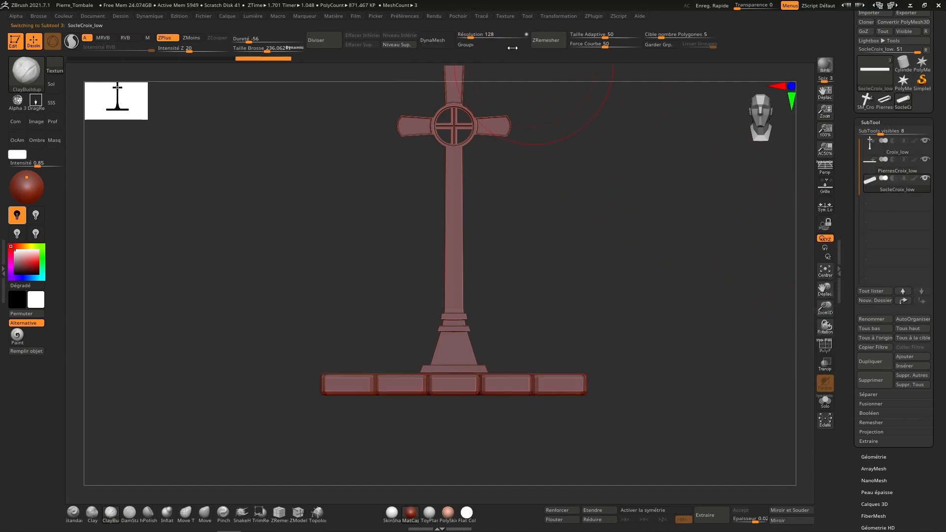
left_click(486, 31)
key("Return")
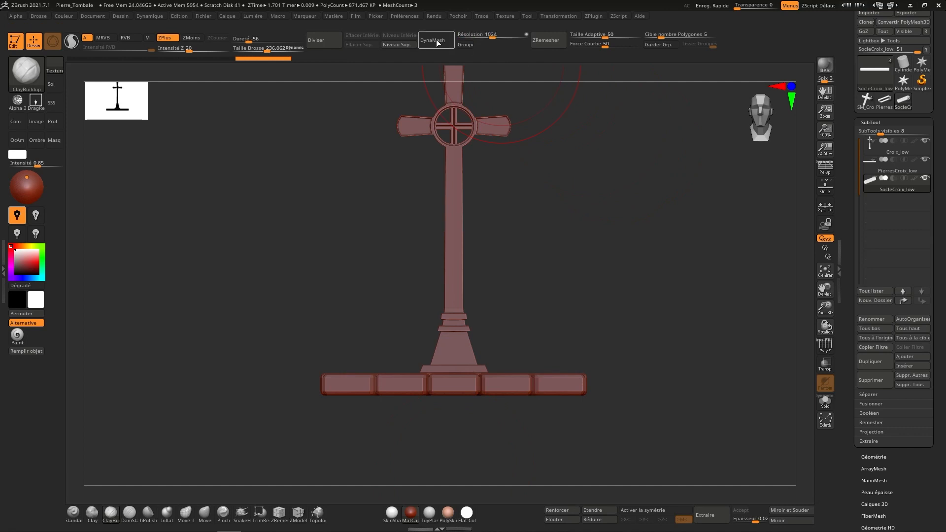
left_click(436, 42)
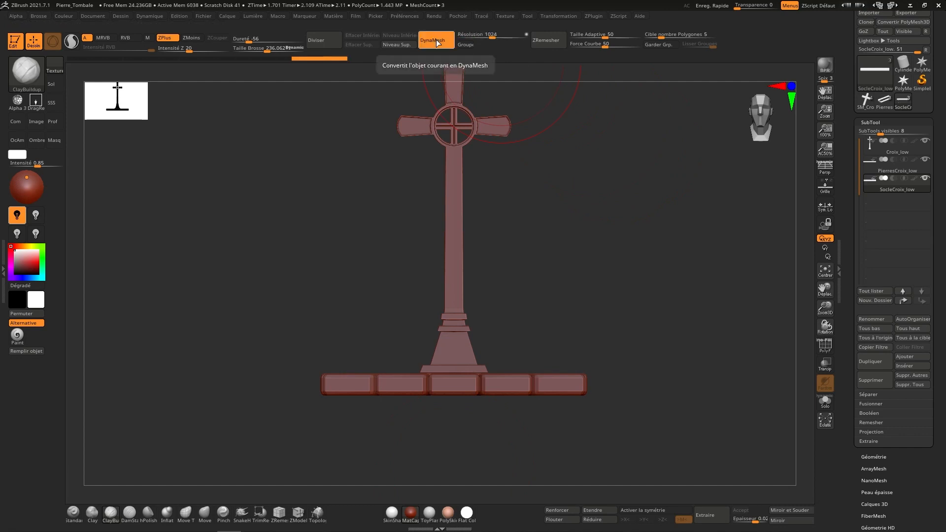
Select the Croix_low subtool and set up the ClayBuildup brush with a size of about 19 for work on the shaft.
left_click(885, 148)
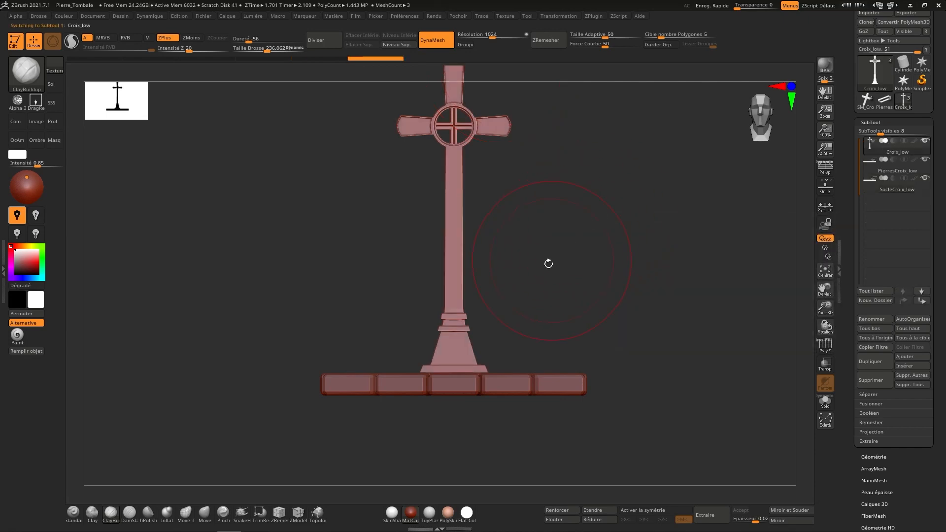
right_click_drag(519, 302, 575, 340, "alt")
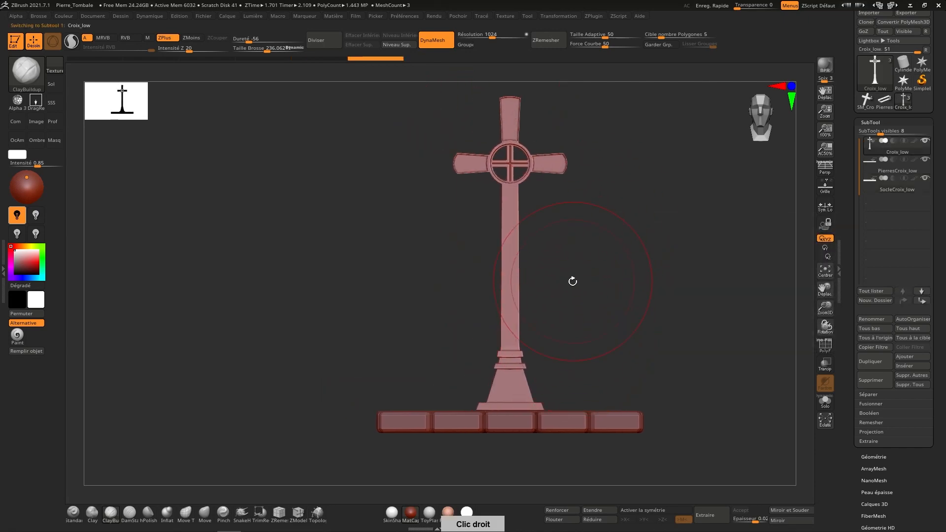
left_click(115, 513)
key("s")
left_click_drag(628, 213, 610, 216)
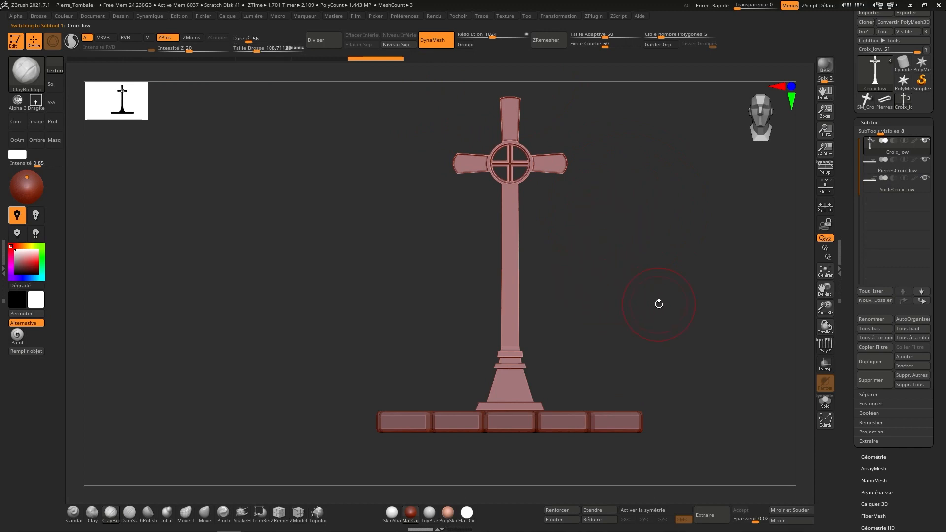
mouse_move(551, 263)
right_mouse_down()
mouse_move(526, 253)
mouse_move(532, 384)
right_mouse_up()
key("s")
left_click_drag(529, 314, 517, 315)
right_click_drag(518, 315, 519, 294)
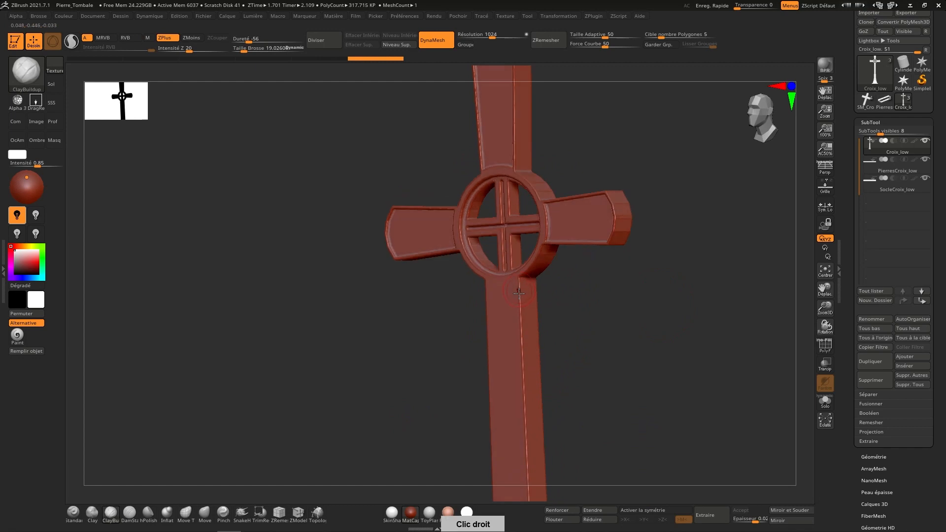
Try a ClayBuildup stroke on the shaft's edge just below the ring, and undo it.
left_click_drag(520, 283, 519, 296)
right_click_drag(520, 301, 540, 274)
key("ctrl")
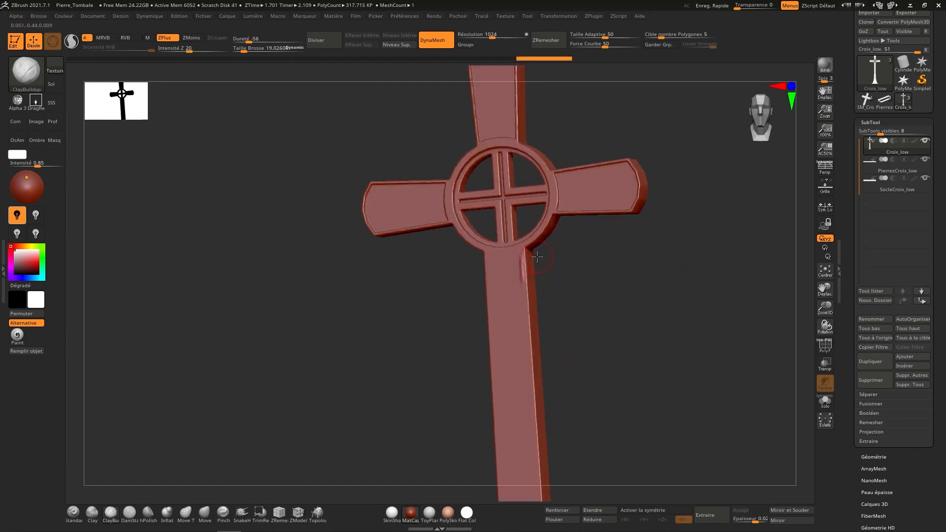
key("ctrl+z")
key("ctrl+z")
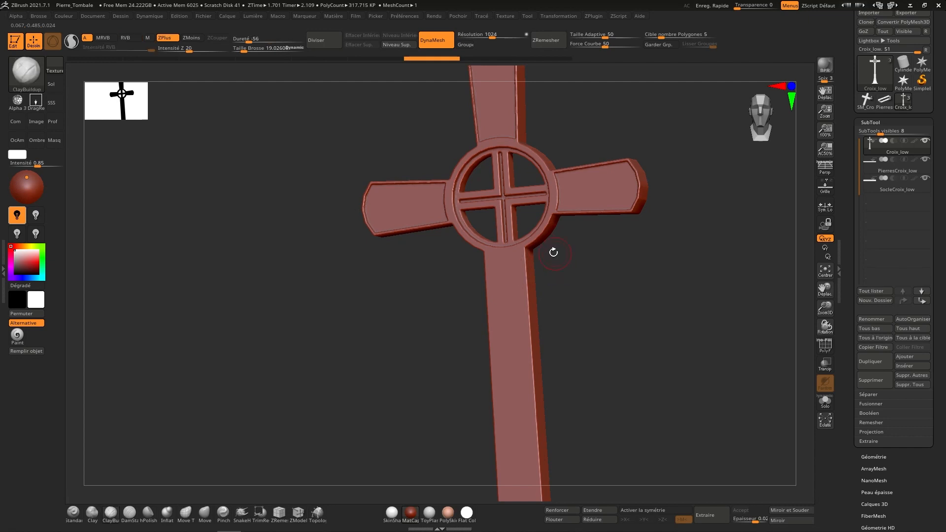
key("ctrl+z")
Remove the alpha from the ClayBuildup brush by choosing Alpha Off.
left_click(18, 101)
left_click(19, 103)
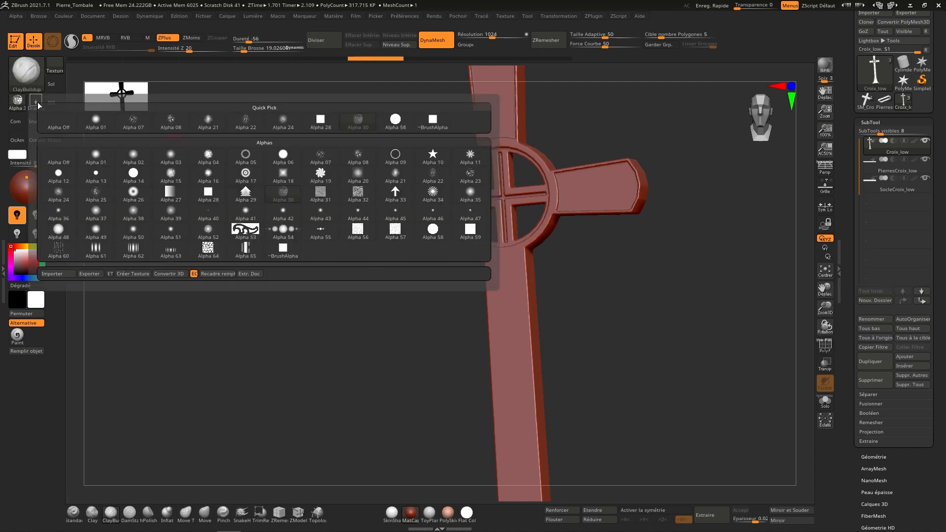
left_click(58, 121)
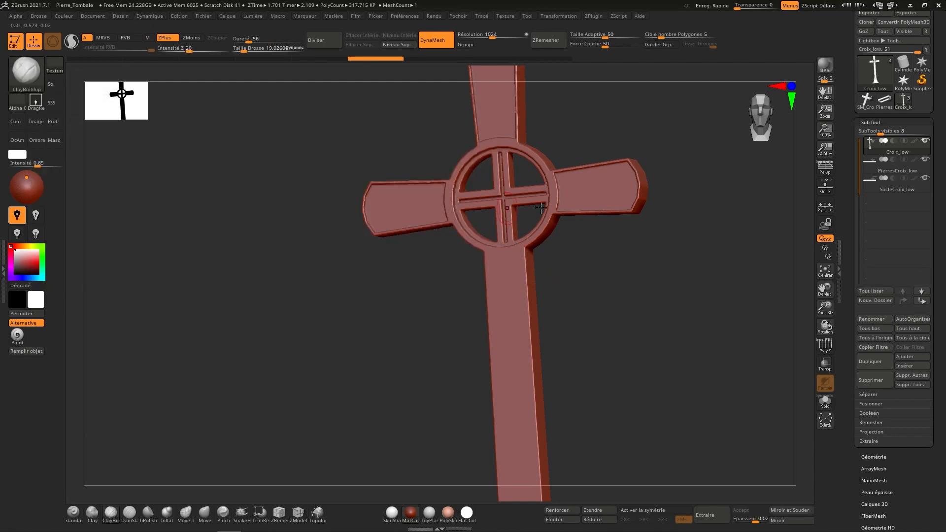
Sculpt and smooth the upper part of the shaft's vertical edge, starting just below the ring.
mouse_move(528, 263)
left_mouse_down()
mouse_move(531, 352)
mouse_move(528, 301)
left_mouse_up()
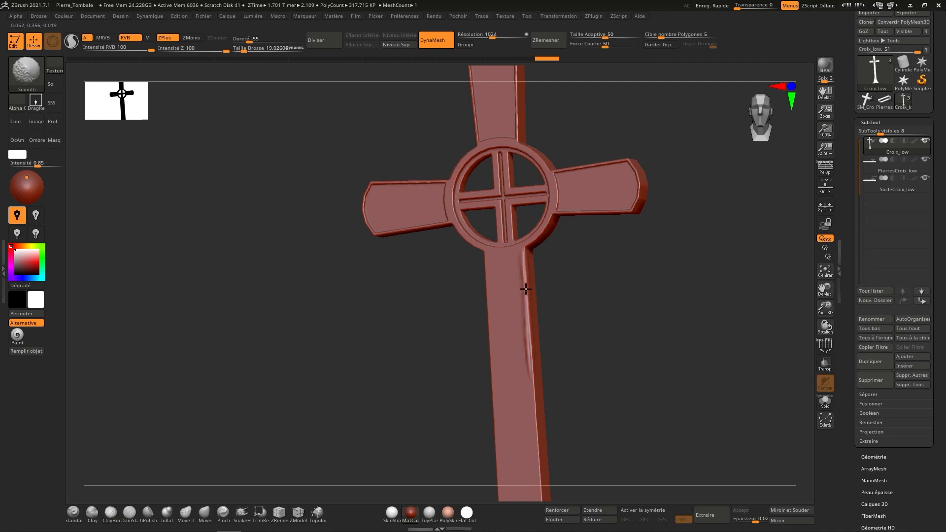
left_click_drag(534, 373, 533, 365, "shift")
right_click_drag(533, 364, 518, 295)
mouse_move(516, 327)
left_mouse_down("shift")
mouse_move(512, 290)
mouse_move(517, 335)
mouse_move(511, 239)
left_mouse_up("shift")
mouse_move(512, 242)
right_mouse_down()
mouse_move(522, 306)
mouse_move(505, 289)
right_mouse_up()
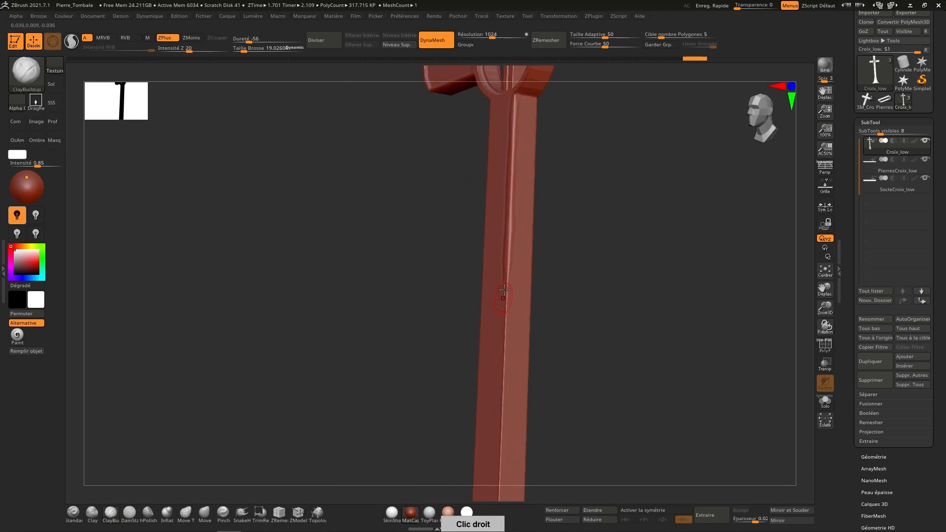
Continue sculpting and smoothing the shaft's vertical edge down towards the base mouldings.
mouse_move(504, 304)
left_mouse_down("shift")
mouse_move(503, 321)
mouse_move(509, 270)
left_mouse_up("shift")
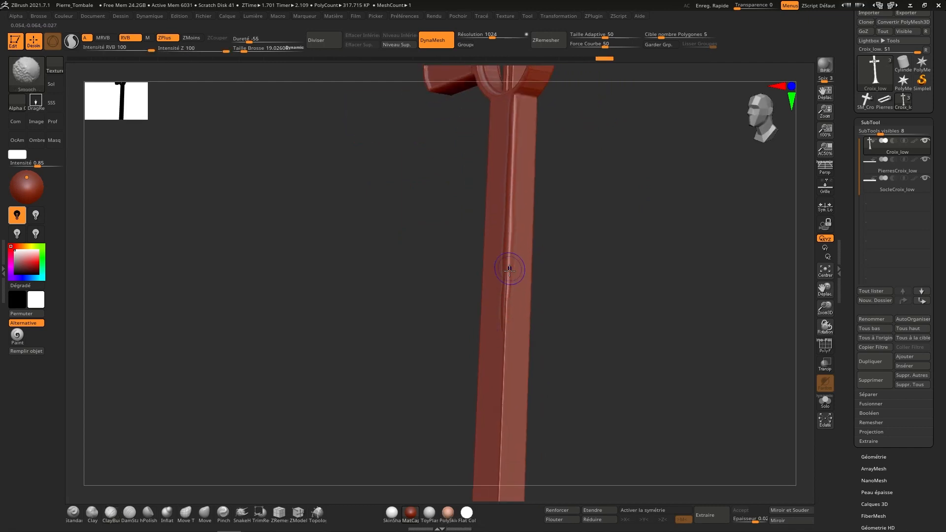
mouse_move(503, 305)
left_mouse_down("shift")
mouse_move(501, 362)
mouse_move(510, 321)
left_mouse_up("shift")
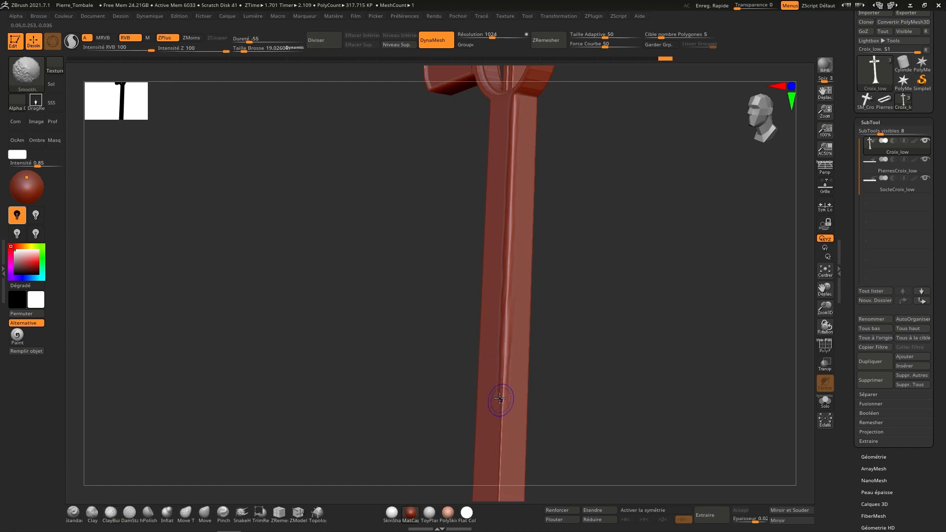
right_click_drag(500, 401, 507, 329)
left_click_drag(503, 359, 503, 383, "shift")
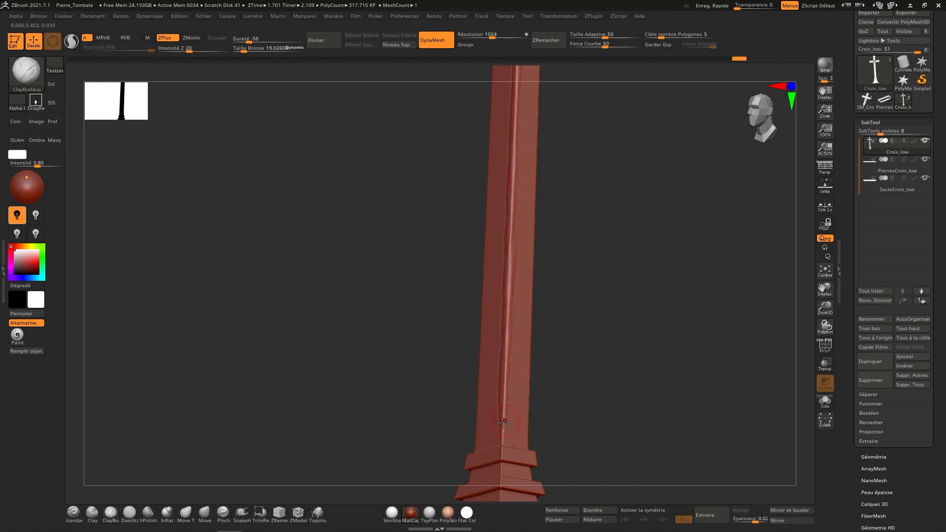
Sculpt and smooth the upper moulding's edges where the base of the shaft meets it.
mouse_move(499, 402)
right_mouse_down()
mouse_move(540, 368)
mouse_move(540, 328)
right_mouse_up()
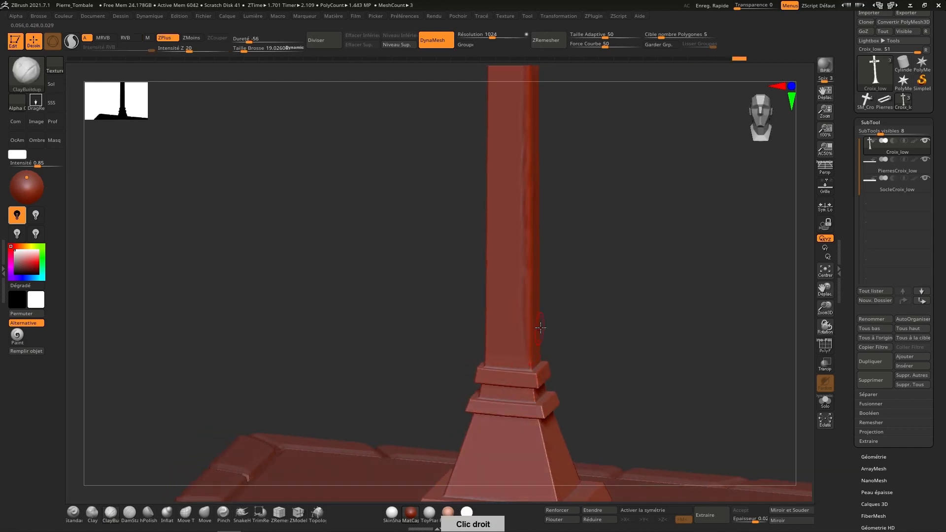
mouse_move(529, 364)
left_mouse_down()
mouse_move(536, 381)
mouse_move(531, 365)
left_mouse_up()
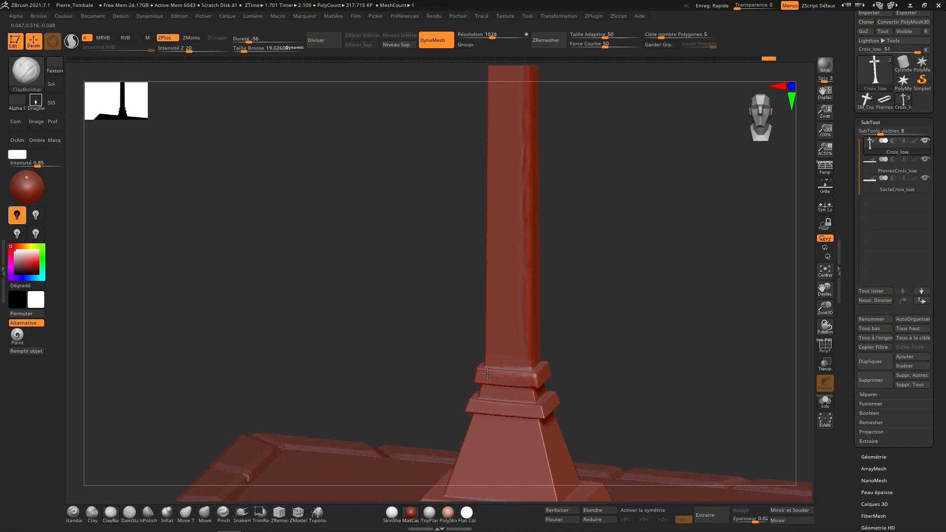
key("shift")
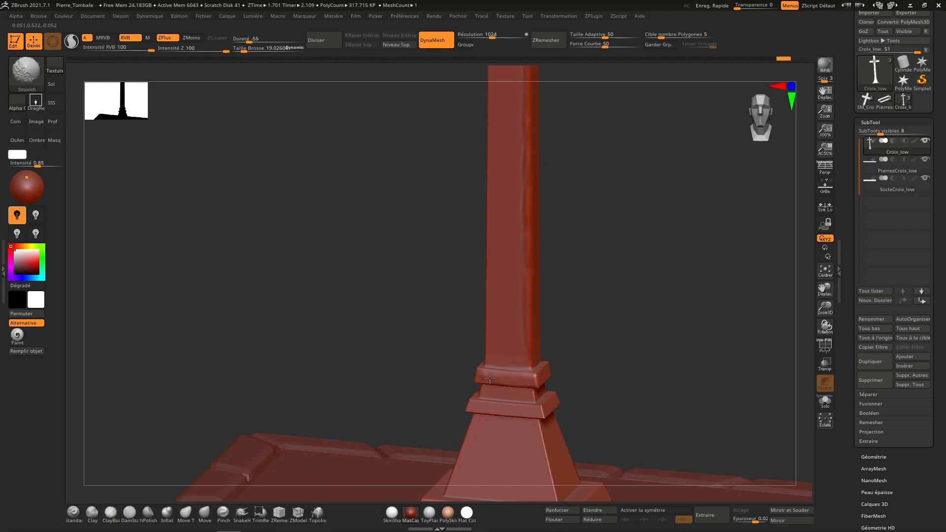
Try a ClayBuildup stroke on the face of the tapered pedestal, and undo it.
right_click_drag(489, 378, 492, 388)
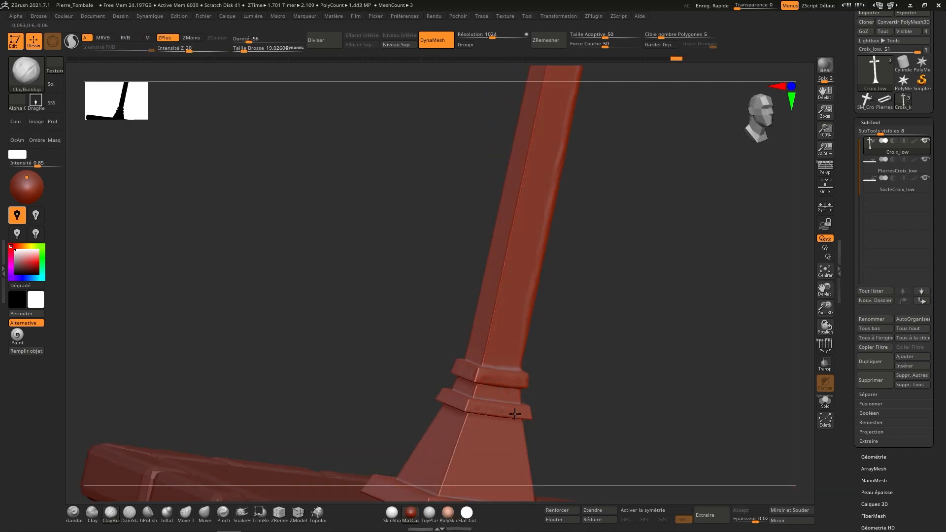
left_click_drag(484, 435, 497, 443)
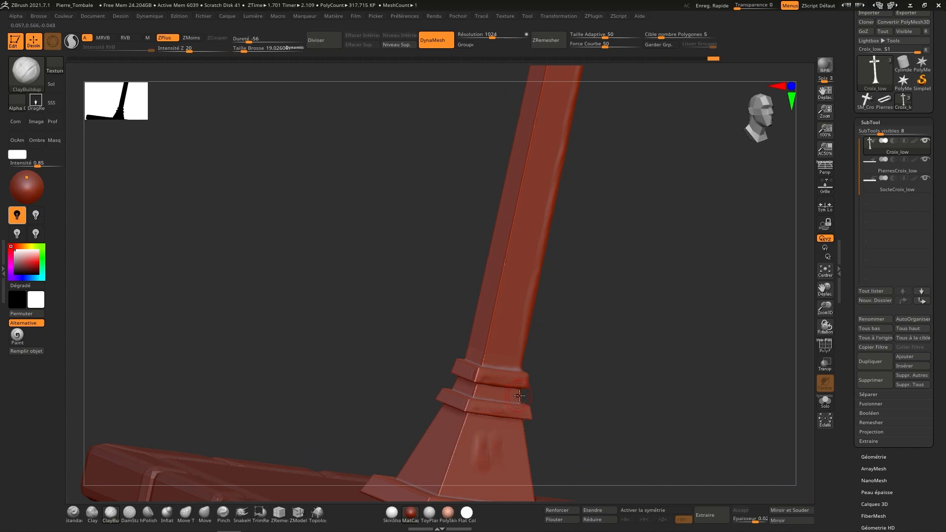
right_click_drag(519, 396, 490, 379)
key("ctrl")
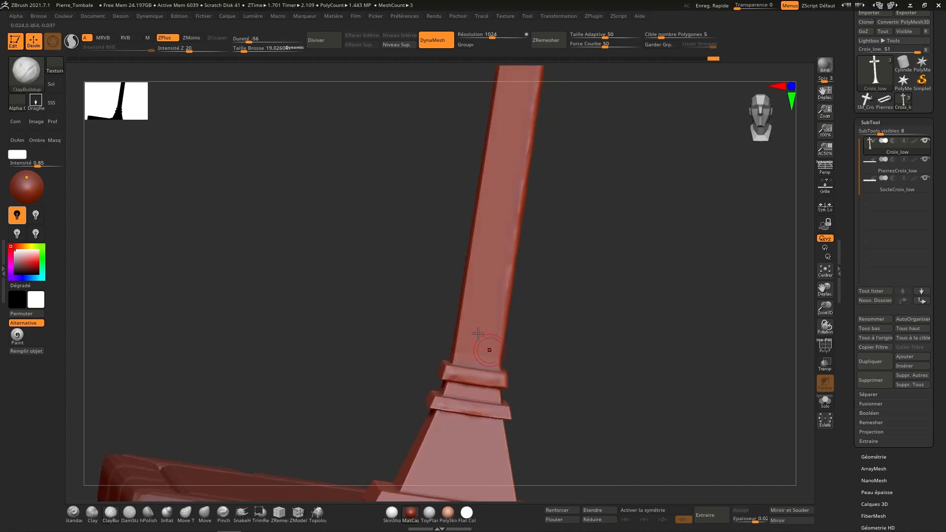
Try the Standard brush on the tapered pedestal's face, enlarging the brush to about 62, and undo the stroke.
key("b")
key("c")
key("b")
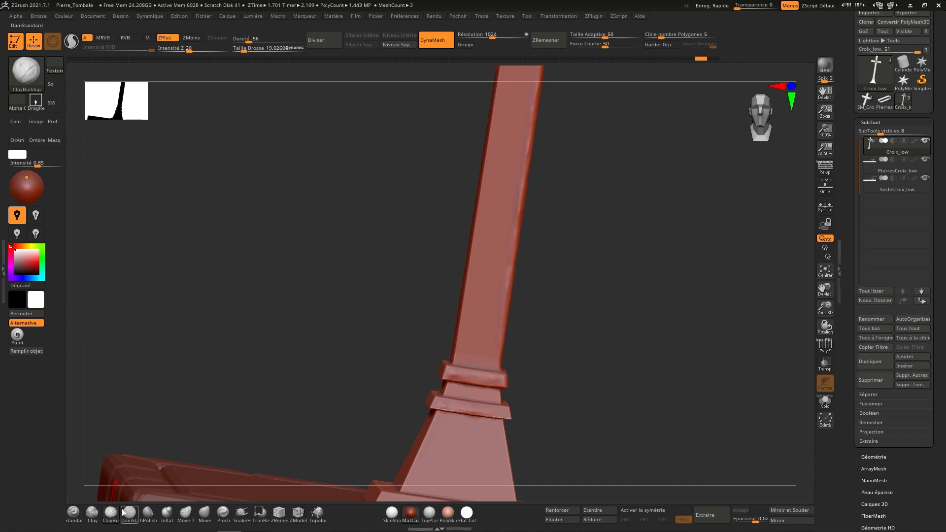
key("b")
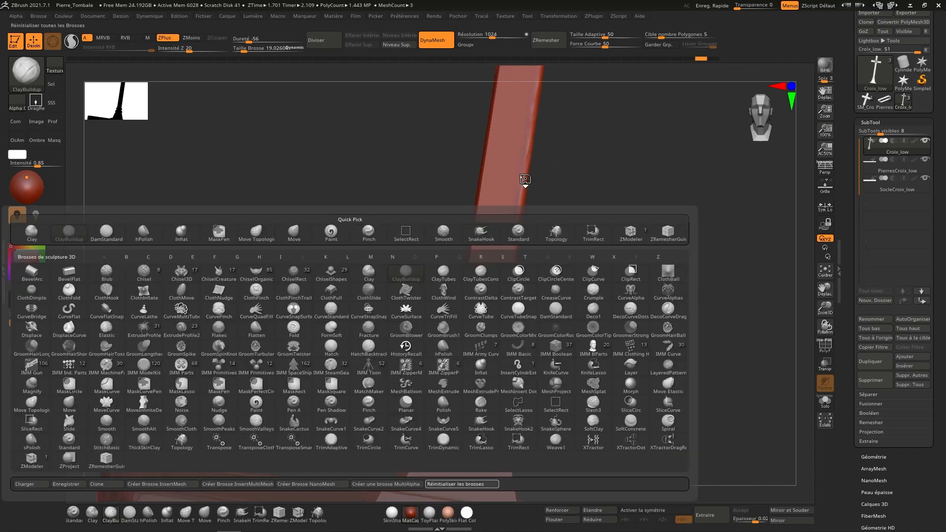
key("s")
key("t")
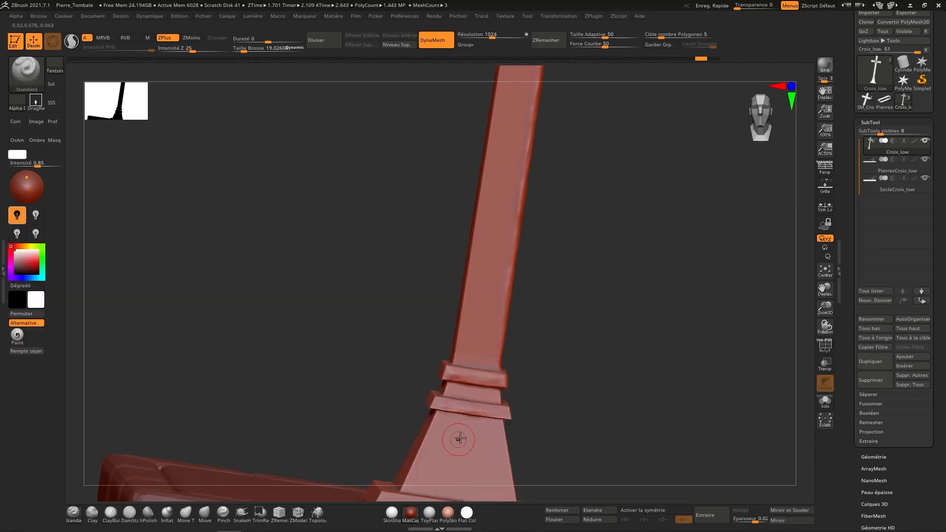
mouse_move(459, 439)
left_mouse_down()
mouse_move(460, 473)
mouse_move(477, 472)
mouse_move(481, 444)
left_mouse_up()
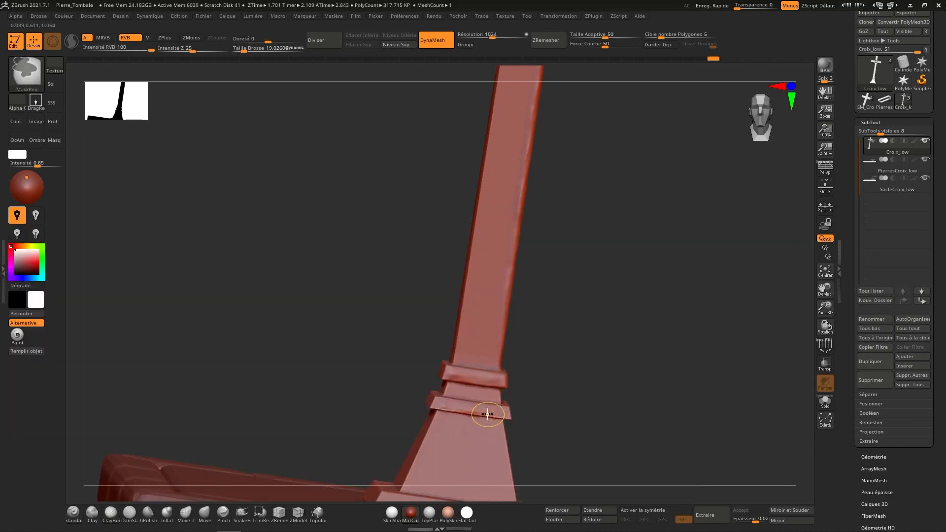
right_click_drag(490, 417, 453, 401)
key("s")
left_click_drag(461, 400, 492, 385)
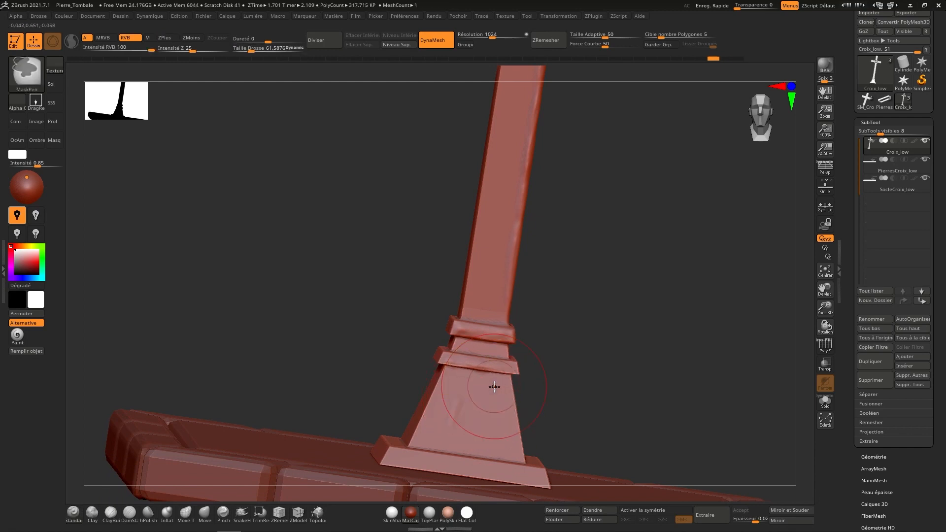
Switch back to ClayBuildup at a brush size of about 39, and sculpt and smooth the mouldings between shaft and pedestal.
left_click(111, 514)
key("s")
left_click_drag(498, 380, 494, 380)
right_click_drag(511, 345, 485, 363)
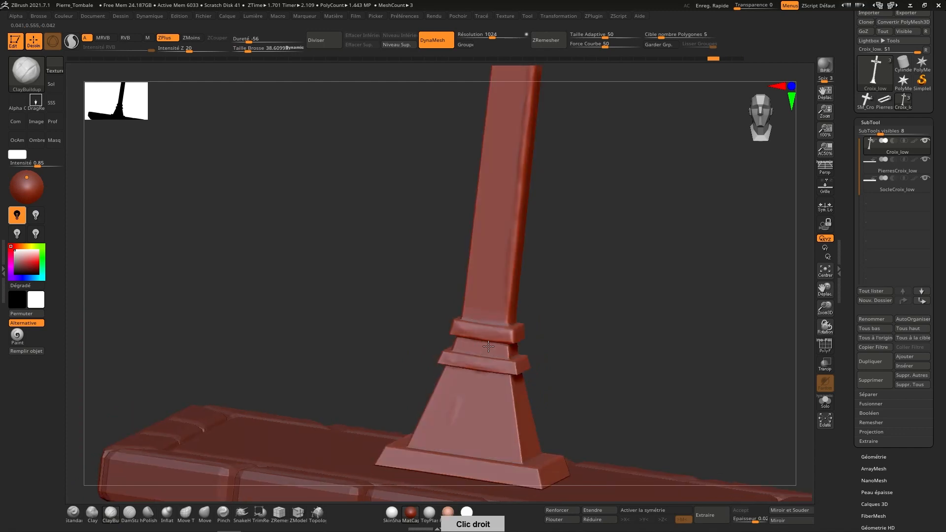
key("shift")
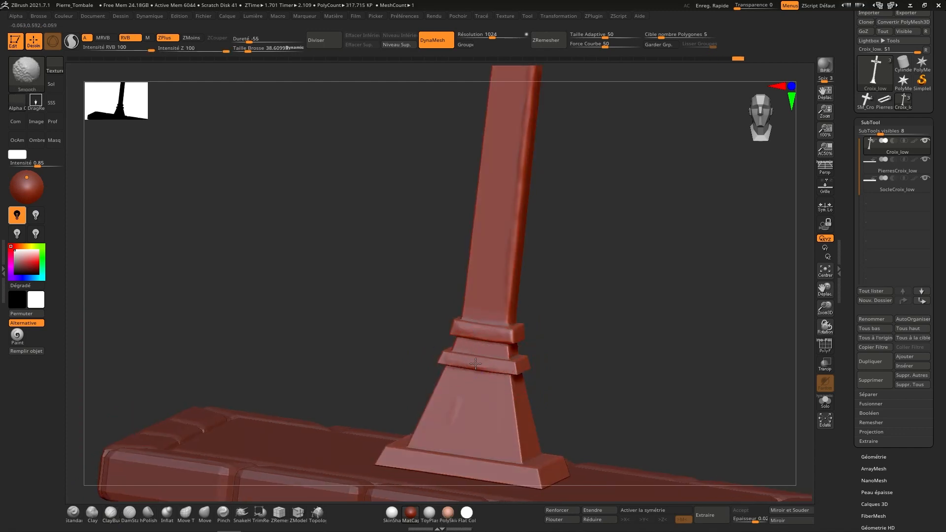
right_click_drag(513, 346, 515, 311, "shift")
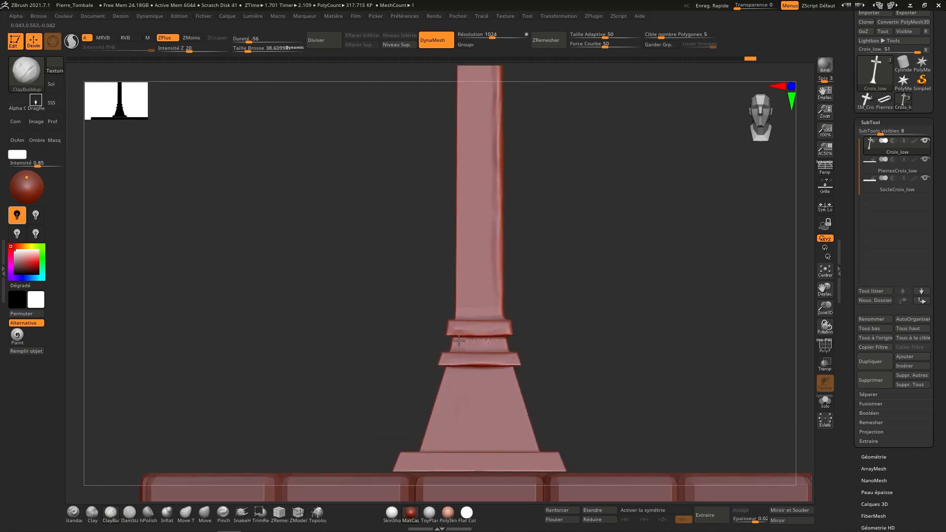
left_click_drag(459, 340, 513, 339, "shift")
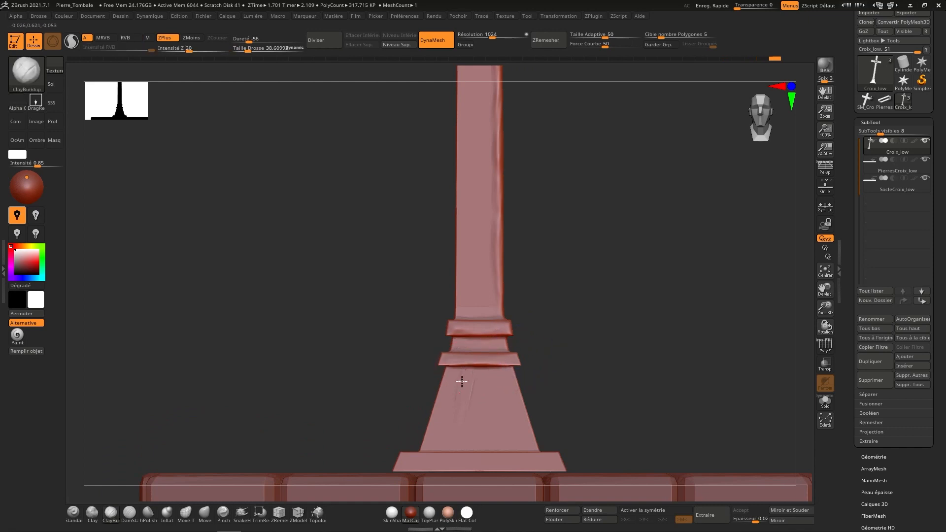
Sculpt vertical wear strokes across the tapered pedestal's front face and smooth them.
mouse_move(441, 413)
left_mouse_down()
mouse_move(428, 441)
mouse_move(436, 445)
mouse_move(439, 427)
left_mouse_up()
mouse_move(460, 388)
left_mouse_down("shift")
mouse_move(473, 438)
mouse_move(499, 398)
left_mouse_up("shift")
key("shift")
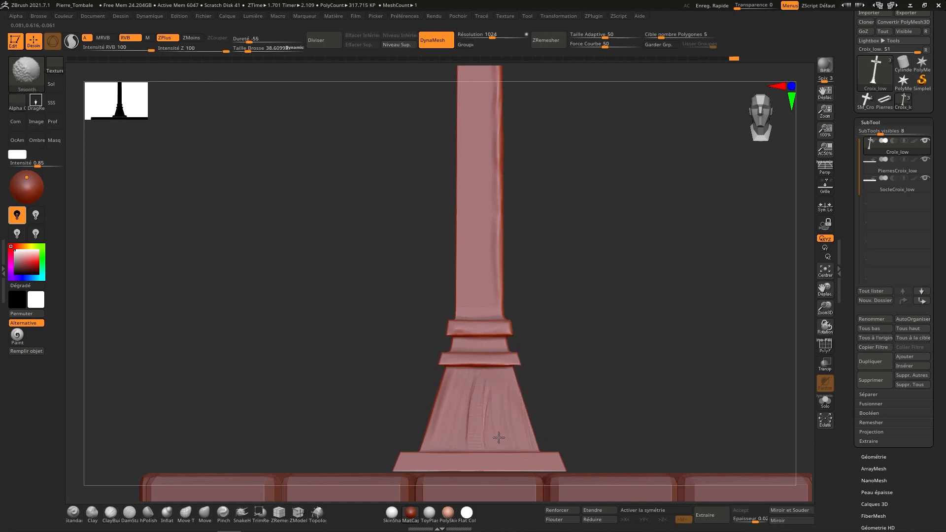
Sculpt and smooth the two corner edges bordering the tapered pedestal's front face.
right_click_drag(474, 381, 504, 372)
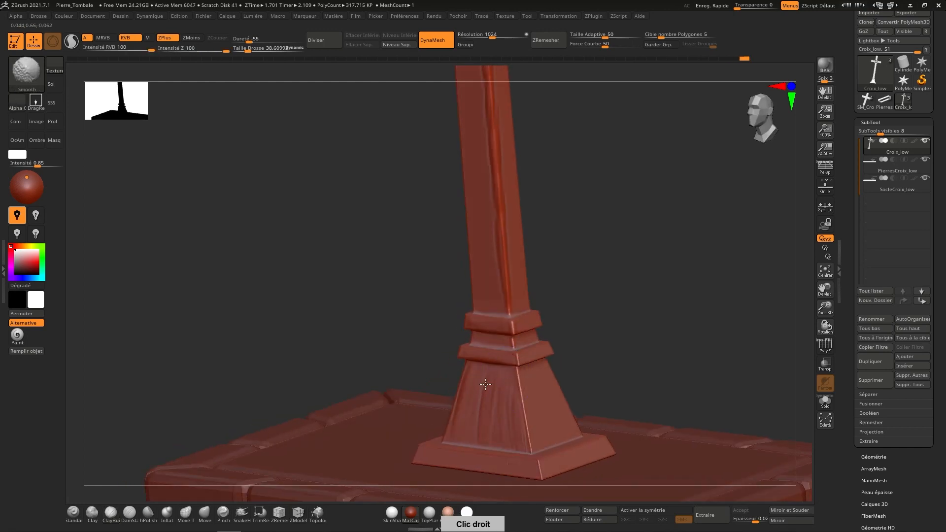
left_click_drag(521, 377, 528, 441)
key("shift")
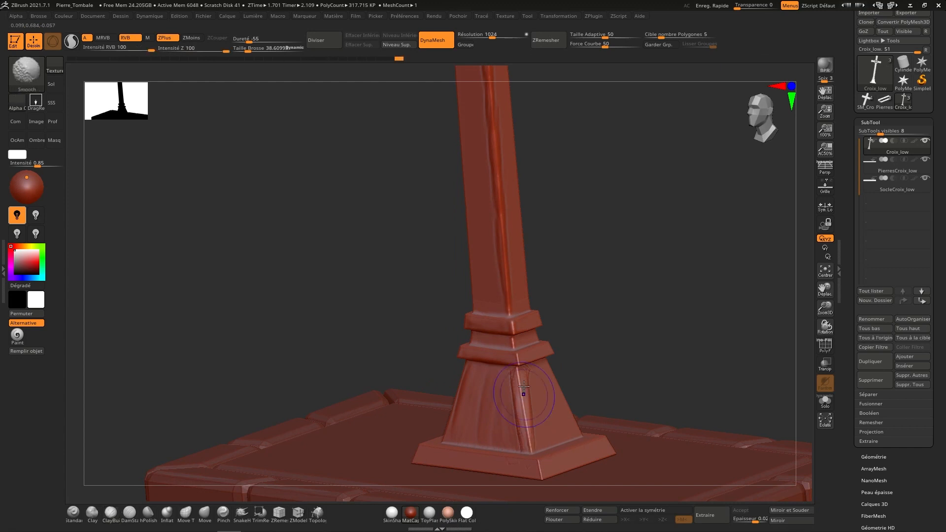
right_click_drag(530, 441, 515, 429, "shift")
right_click_drag(436, 438, 472, 411)
left_click_drag(453, 370, 445, 437)
key("shift")
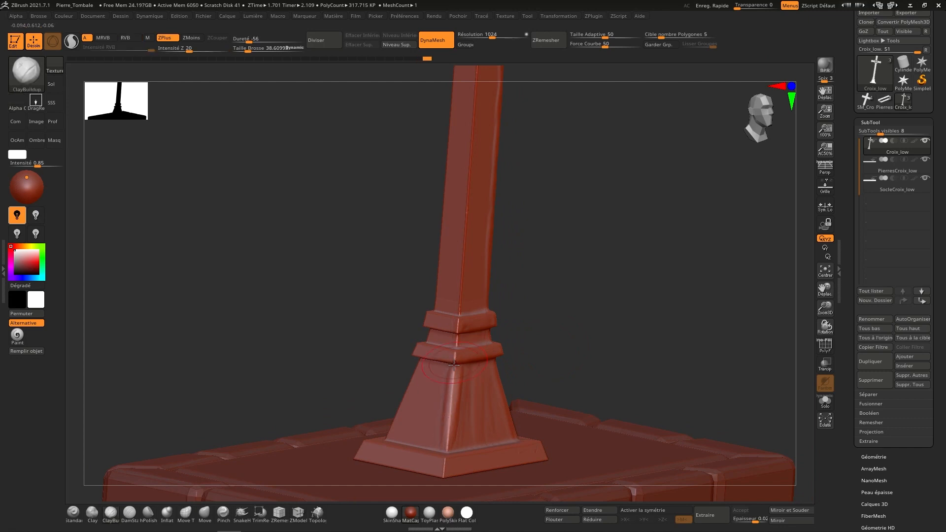
Sculpt and smooth the pedestal's adjacent side face, working down from the lower moulding.
right_click_drag(445, 426, 453, 347)
key("shift")
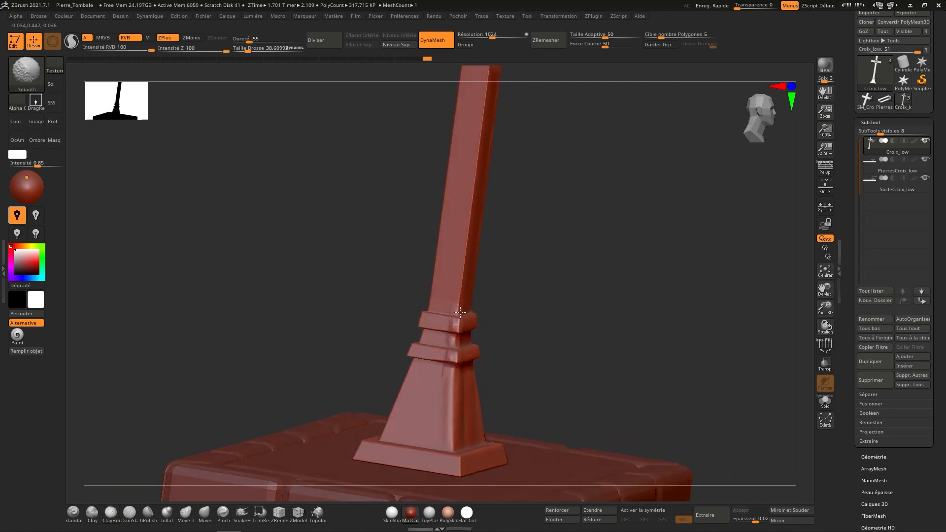
left_click_drag(445, 367, 447, 428)
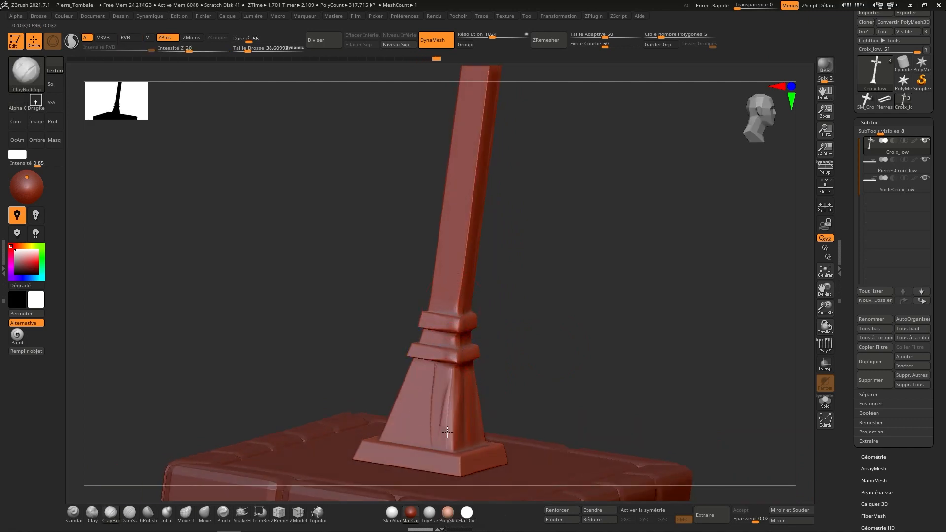
key("shift")
Sculpt and smooth the pedestal's next corner edge and the face around it, blending up to the lower moulding.
right_click_drag(423, 421, 446, 468)
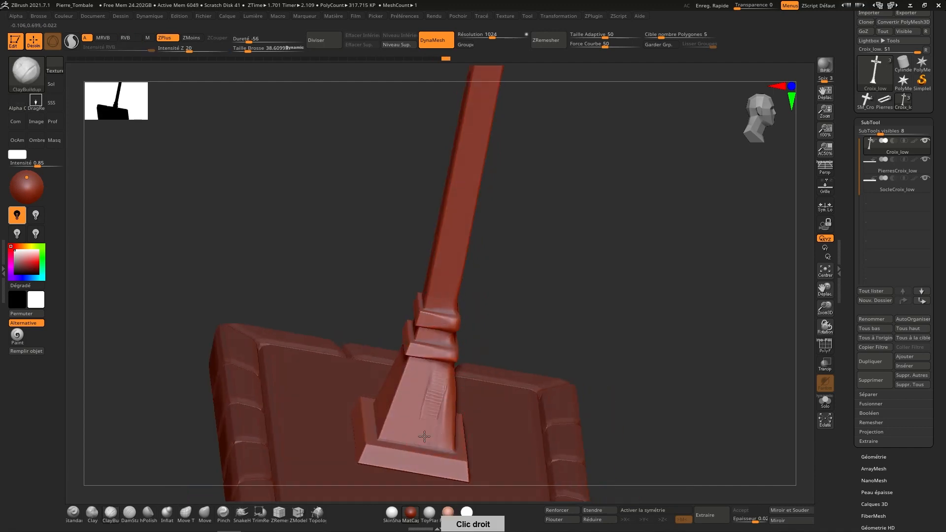
mouse_move(438, 378)
left_mouse_down()
mouse_move(412, 436)
mouse_move(398, 428)
mouse_move(408, 393)
mouse_move(387, 436)
mouse_move(421, 367)
left_mouse_up()
key("shift")
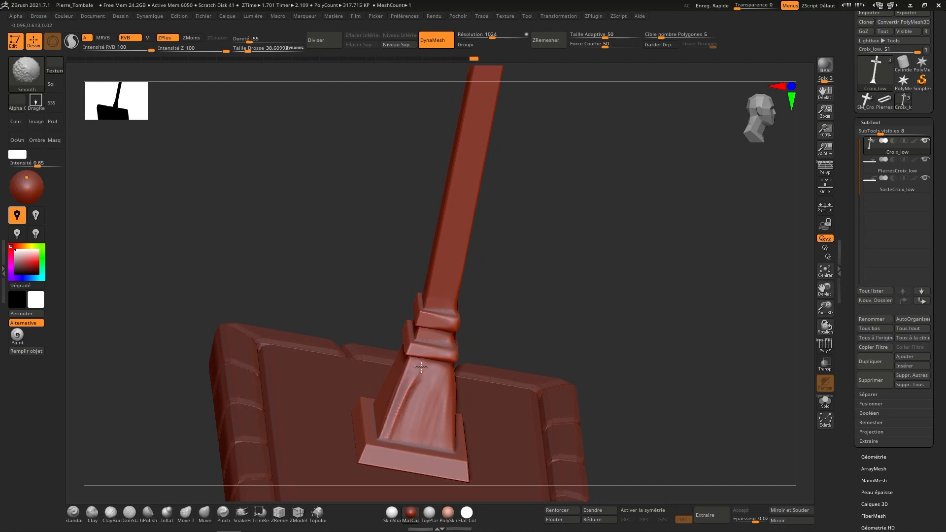
mouse_move(420, 343)
right_mouse_down()
mouse_move(408, 436)
mouse_move(411, 377)
right_mouse_up()
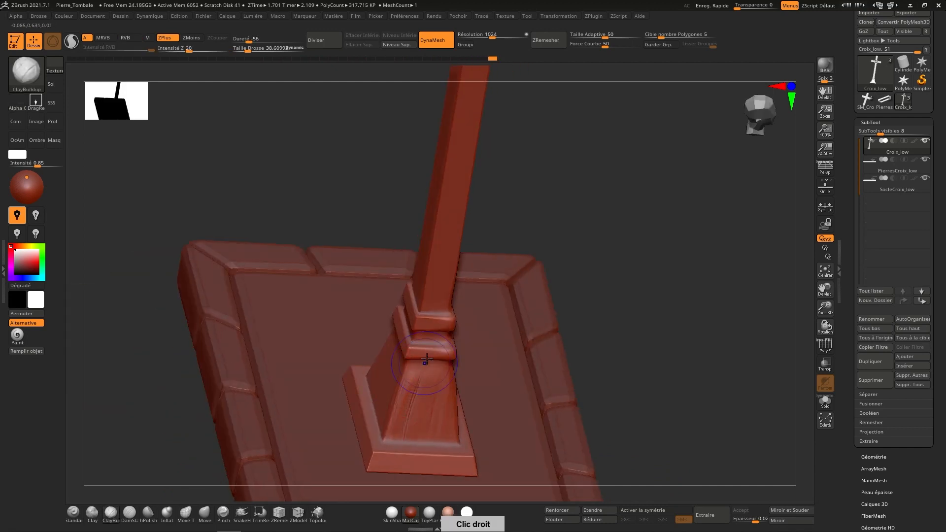
key("shift")
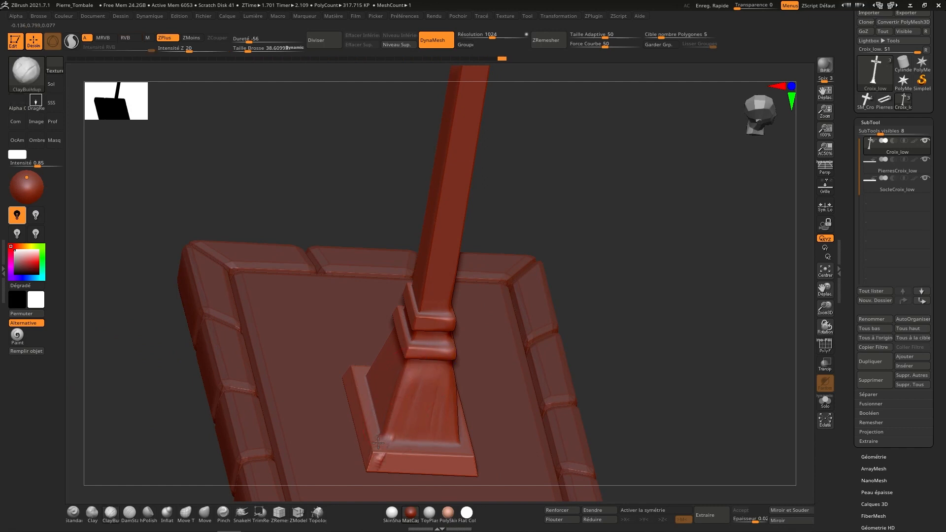
Sculpt and smooth the plinth's edge along one side below the pedestal, including its corner.
key("shift")
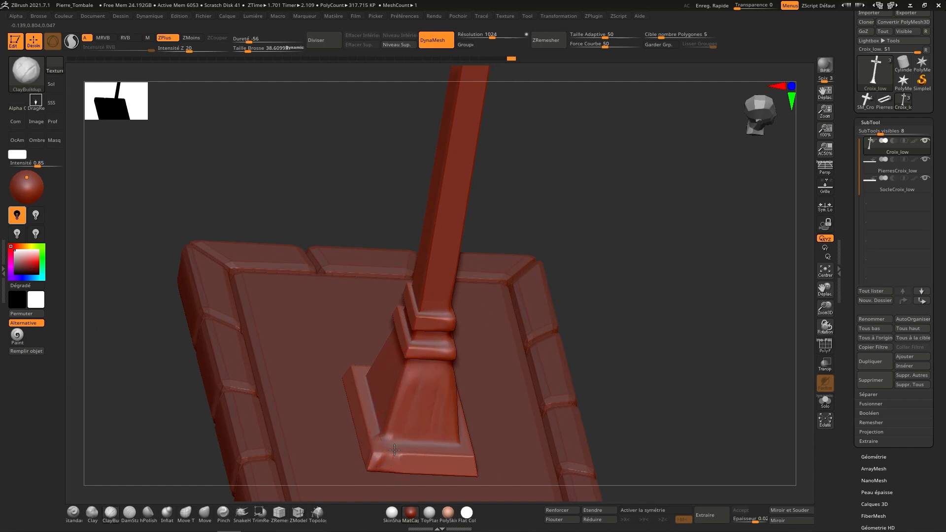
key("shift")
left_click_drag(398, 447, 406, 462, "shift")
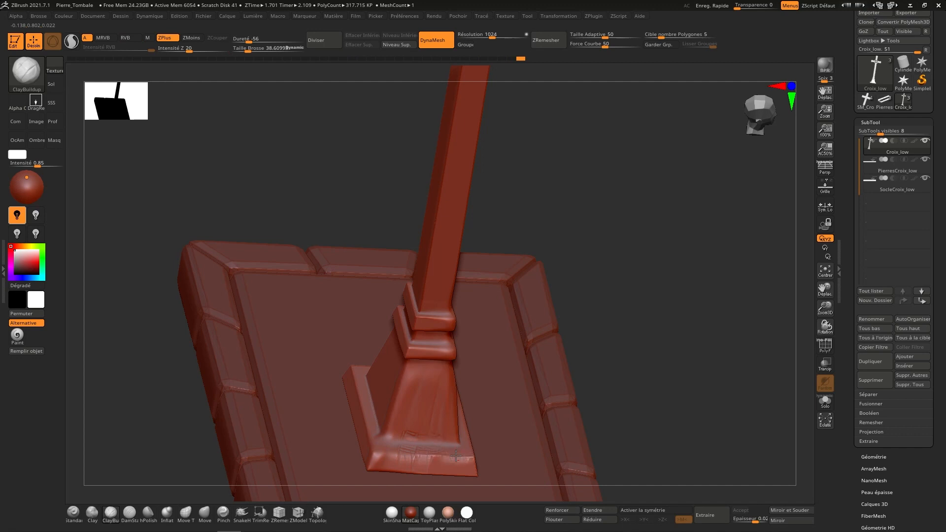
key("shift")
mouse_move(433, 454)
left_mouse_down("shift")
mouse_move(414, 456)
mouse_move(470, 440)
left_mouse_up("shift")
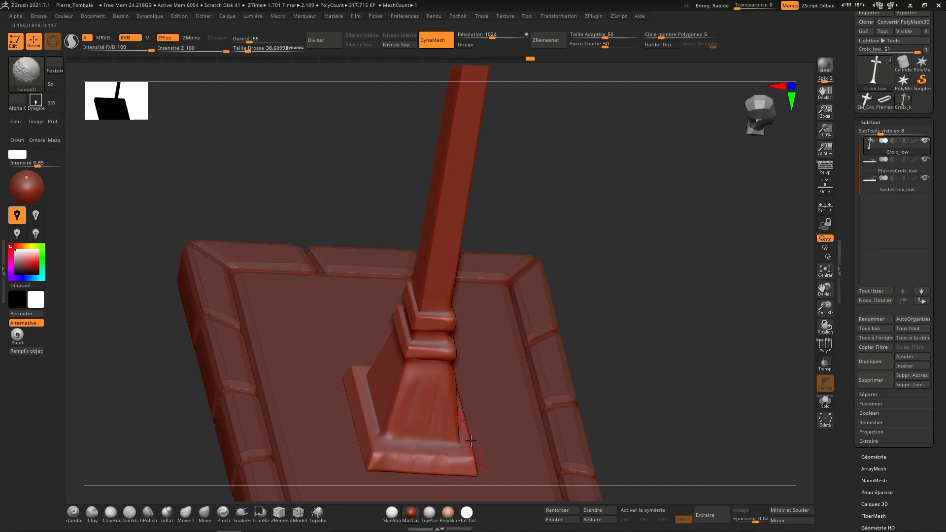
Sculpt and smooth the plinth's edge along the adjoining side of the pedestal's foot.
right_click_drag(537, 418, 466, 391)
left_click_drag(408, 441, 439, 411)
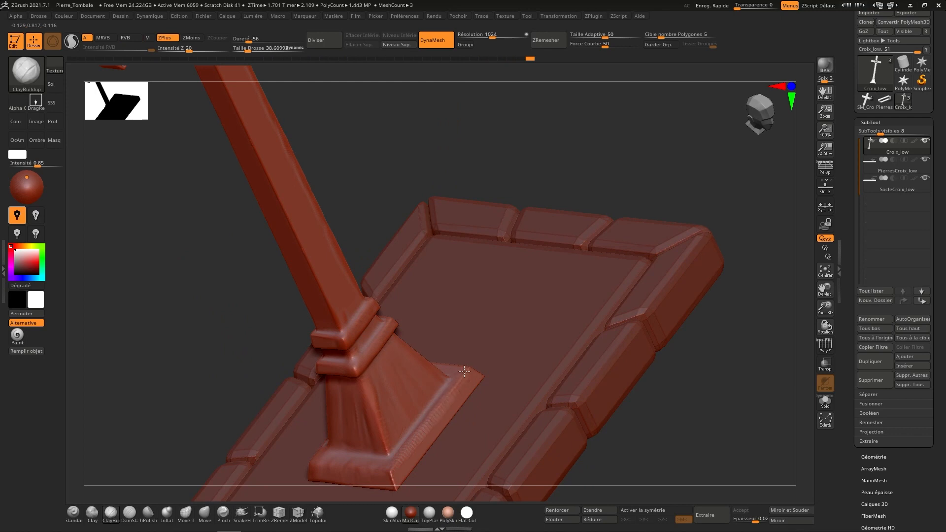
key("shift")
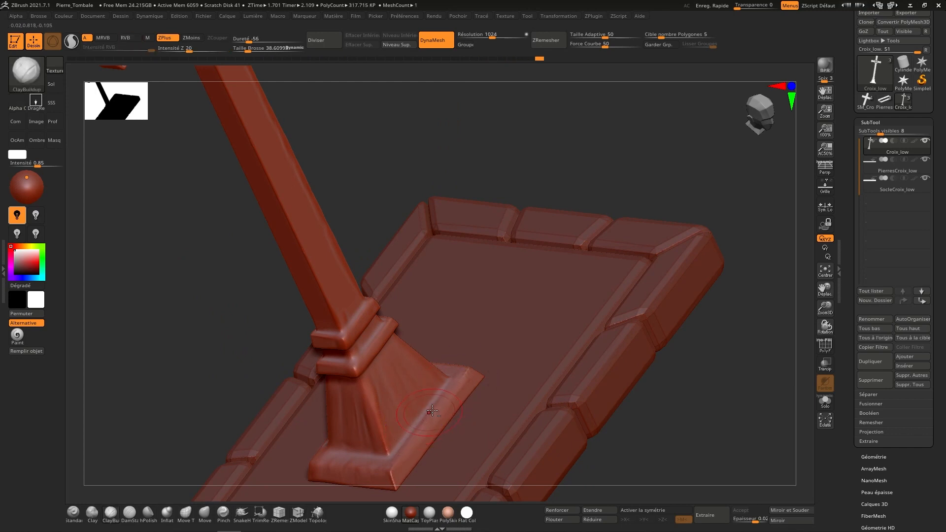
right_click_drag(409, 438, 439, 392)
mouse_move(430, 410)
left_mouse_down()
mouse_move(483, 348)
mouse_move(428, 408)
mouse_move(463, 365)
left_mouse_up()
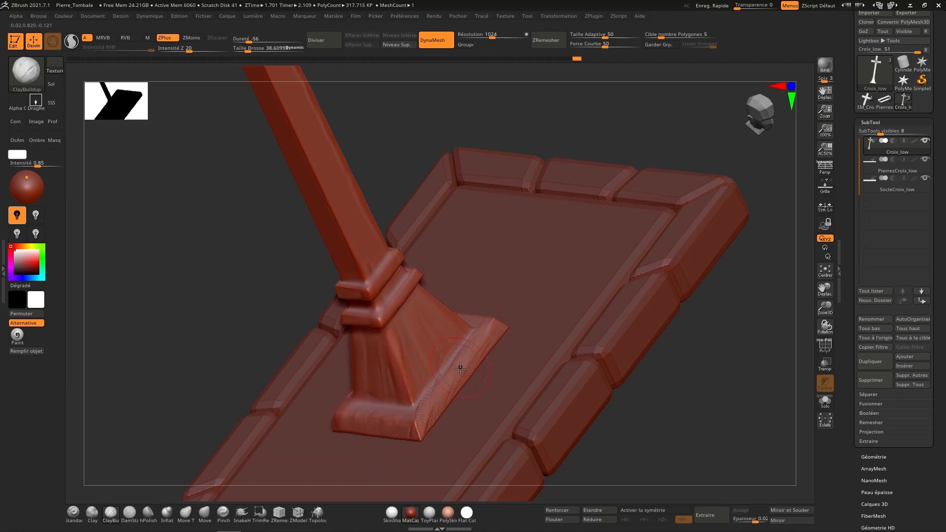
key("shift")
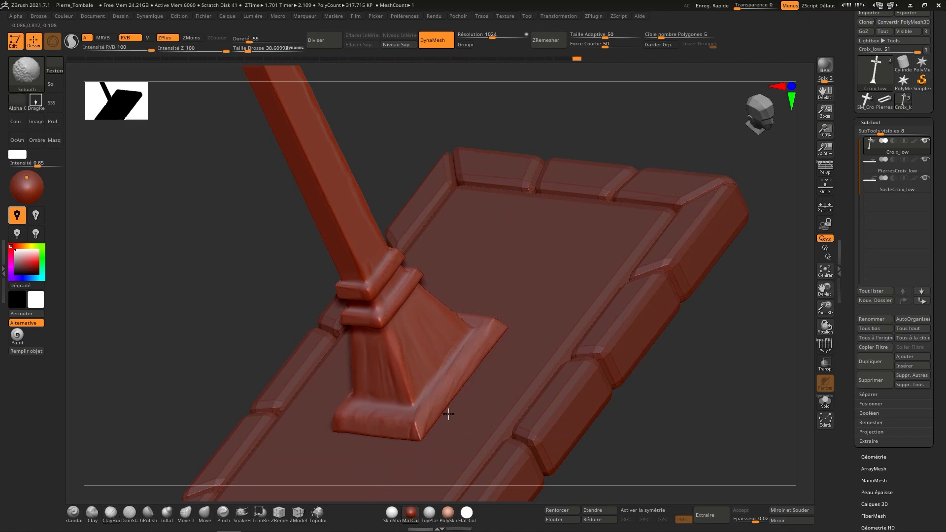
Sculpt and smooth the plinth's edge along the third side of the pedestal's foot.
right_click_drag(448, 413, 523, 363)
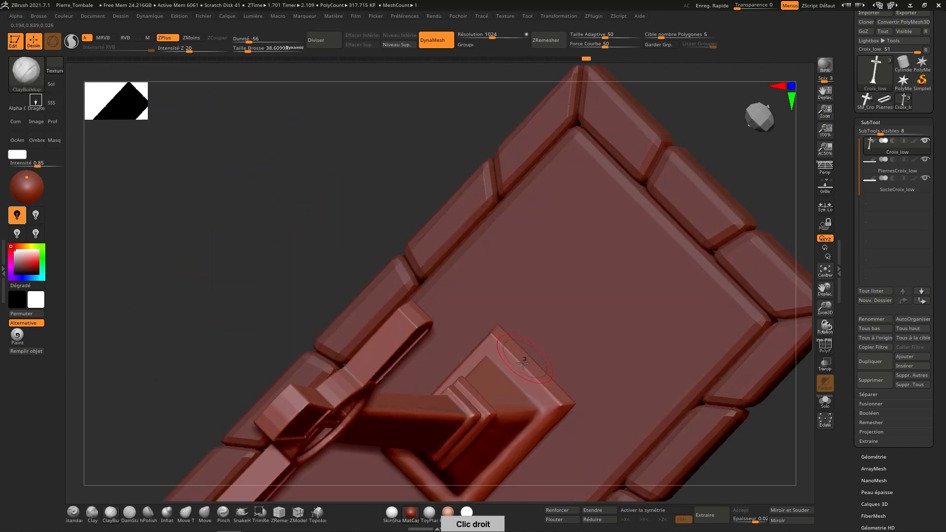
mouse_move(523, 363)
left_mouse_down()
mouse_move(548, 404)
mouse_move(555, 396)
left_mouse_up()
key("shift")
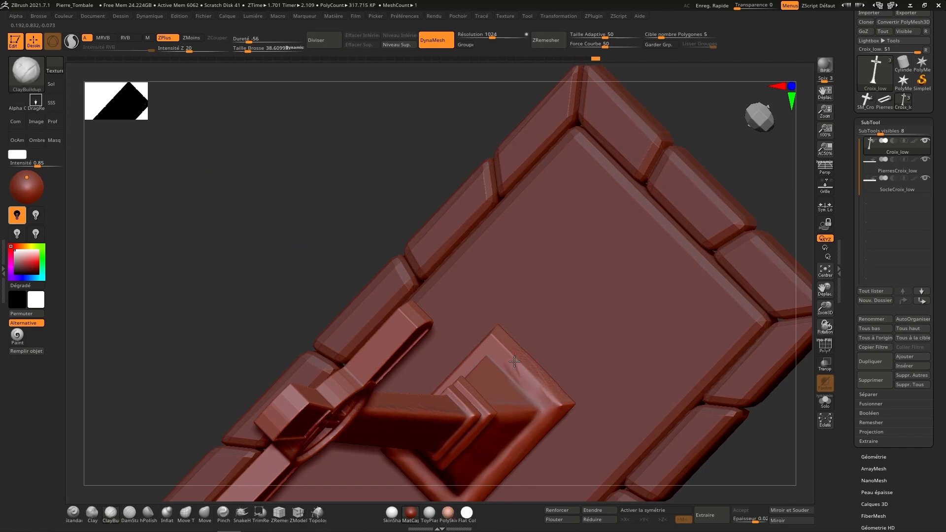
key("shift")
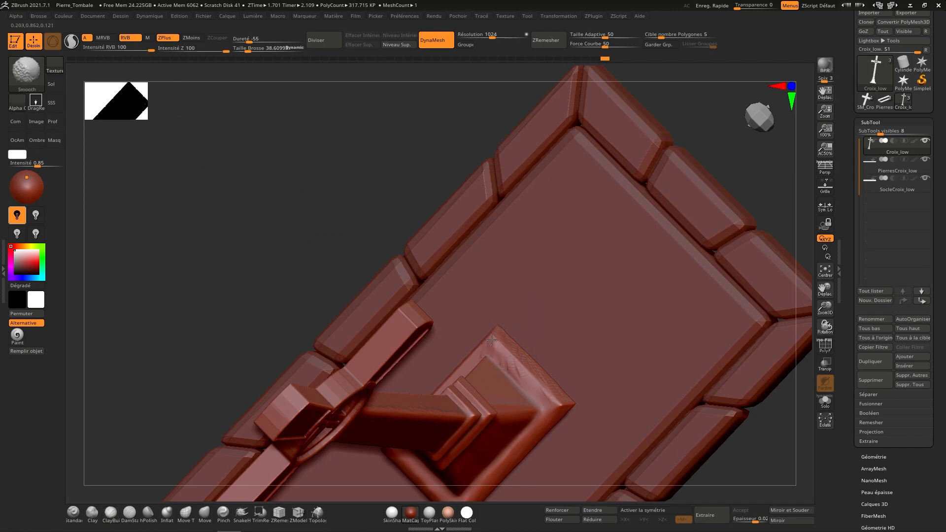
Sculpt and smooth the plinth's edge along its remaining side, blending around the corner.
right_click_drag(532, 379, 510, 367)
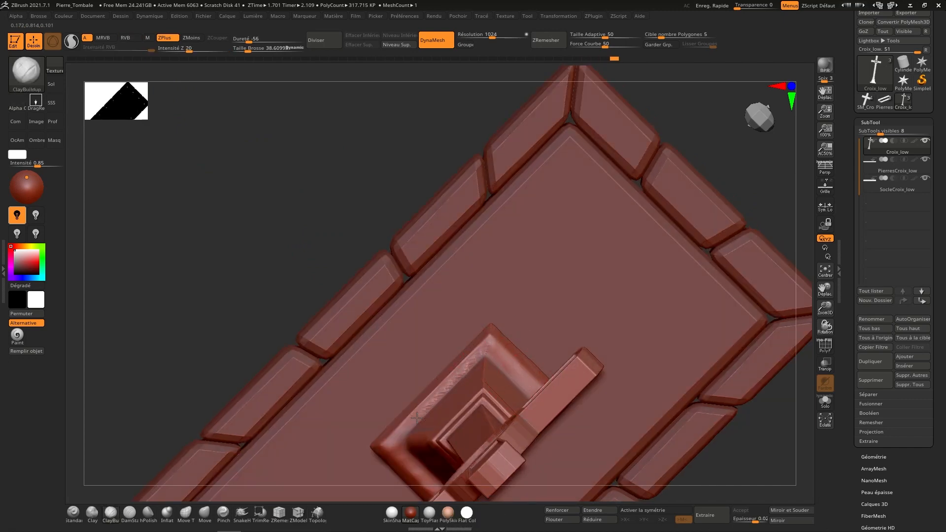
key("shift")
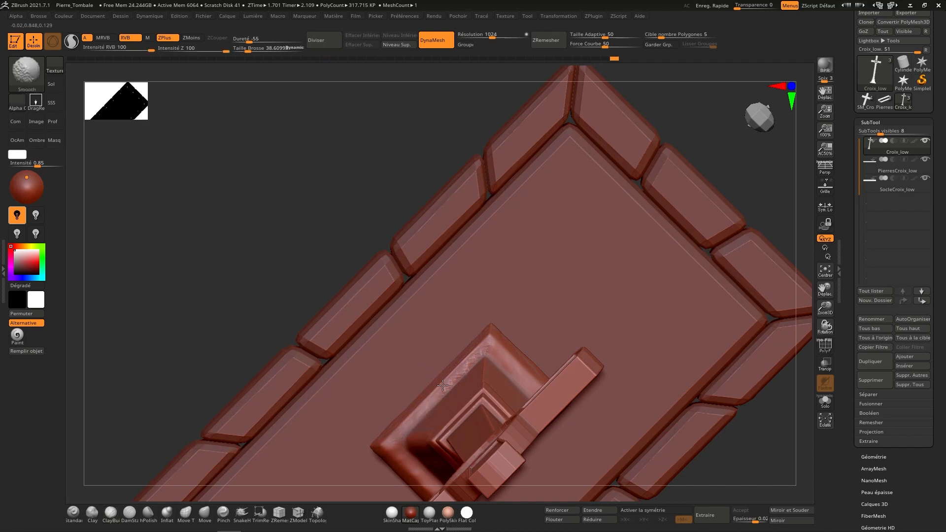
left_click_drag(490, 336, 514, 353, "shift")
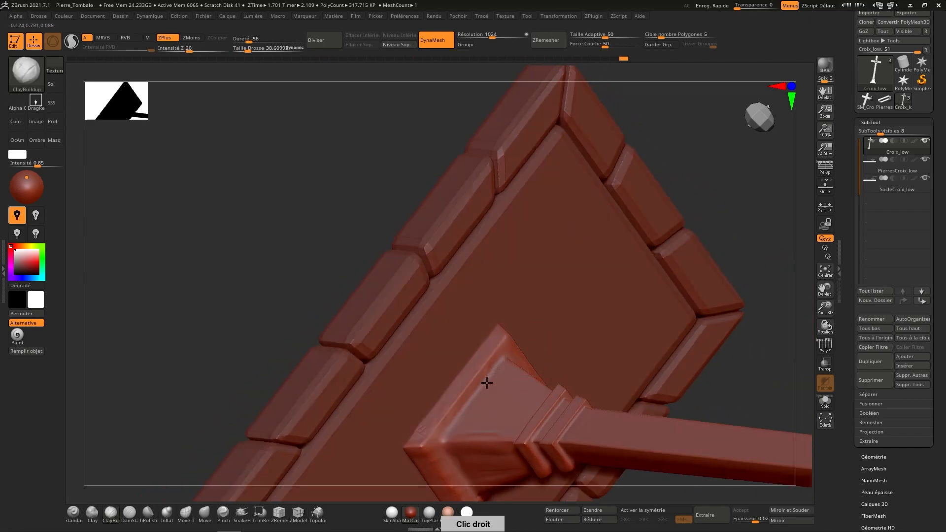
Build up the pedestal's remaining side face with crossing ClayBuildup strokes and smooth it.
left_click_drag(487, 383, 500, 372)
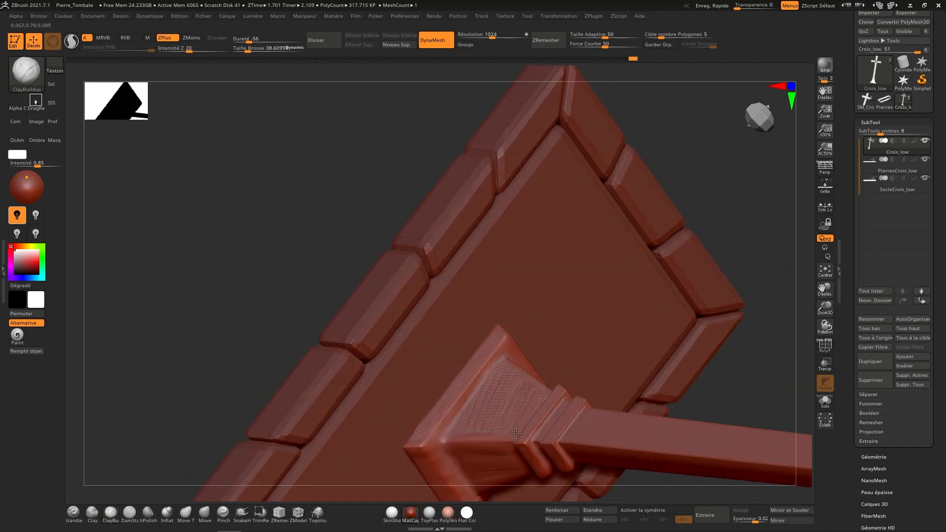
mouse_move(502, 423)
right_mouse_down()
mouse_move(505, 394)
mouse_move(505, 420)
right_mouse_up()
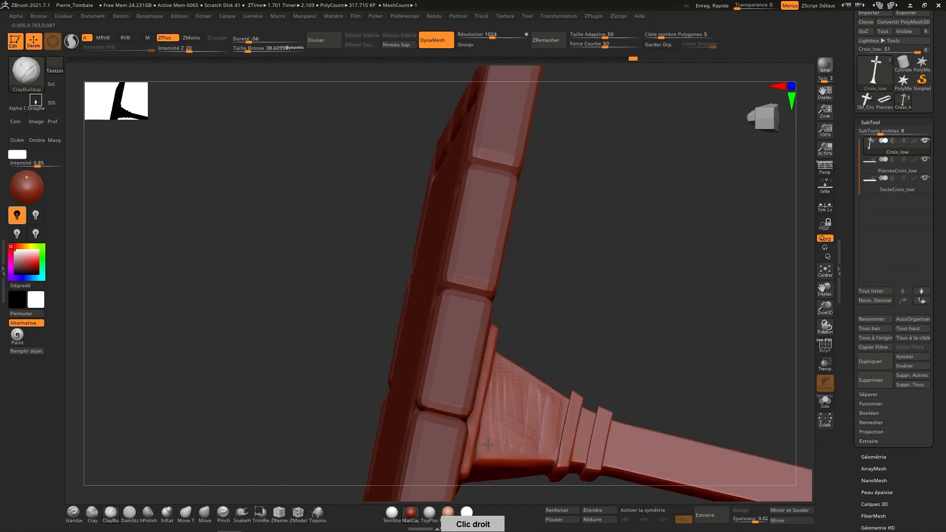
left_click_drag(490, 413, 516, 446)
left_click_drag(499, 393, 536, 437)
mouse_move(526, 385)
left_mouse_down()
mouse_move(559, 416)
mouse_move(533, 444)
mouse_move(535, 433)
left_mouse_up()
left_click_drag(566, 402, 554, 449)
right_click_drag(554, 449, 563, 416, "shift")
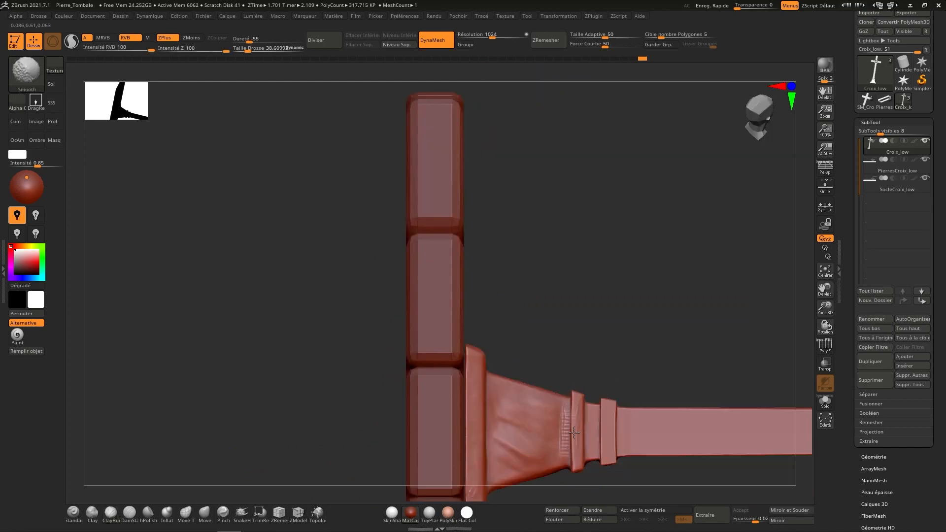
Sculpt and smooth the top of that pedestal face and the edges of the two mouldings above it.
mouse_move(563, 440)
left_mouse_down("shift")
mouse_move(569, 406)
mouse_move(587, 390)
mouse_move(574, 464)
mouse_move(587, 446)
left_mouse_up("shift")
mouse_move(604, 434)
left_mouse_down()
mouse_move(602, 419)
mouse_move(593, 452)
left_mouse_up()
left_click_drag(601, 401, 595, 442, "shift")
mouse_move(601, 437)
left_mouse_down()
mouse_move(609, 408)
mouse_move(610, 442)
mouse_move(610, 428)
left_mouse_up()
left_click_drag(609, 419, 611, 430, "shift")
mouse_move(619, 394)
left_mouse_down()
mouse_move(632, 291)
mouse_move(625, 376)
left_mouse_up()
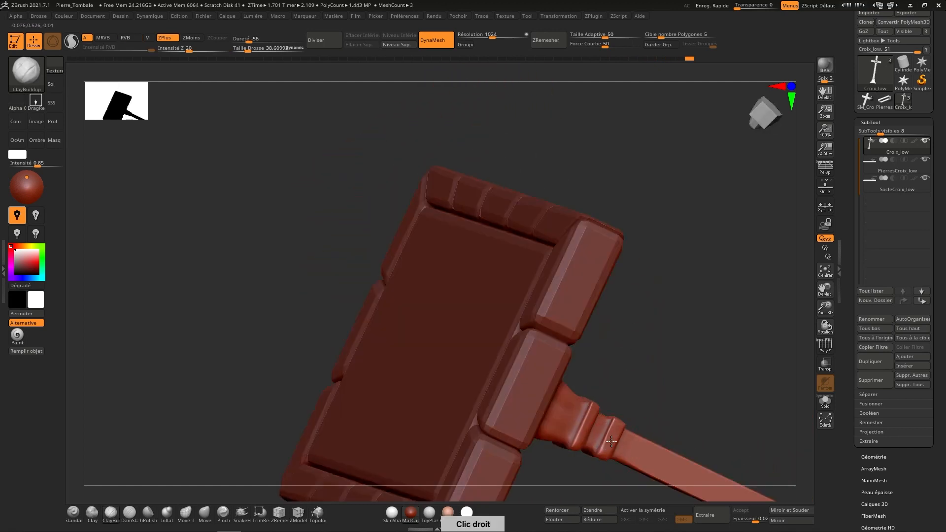
Sculpt and smooth the corner edges and adjoining faces of the shaft's lower part, just above the upper moulding.
mouse_move(644, 422)
right_mouse_down()
mouse_move(611, 423)
mouse_move(627, 354)
right_mouse_up()
left_click_drag(623, 424, 671, 444)
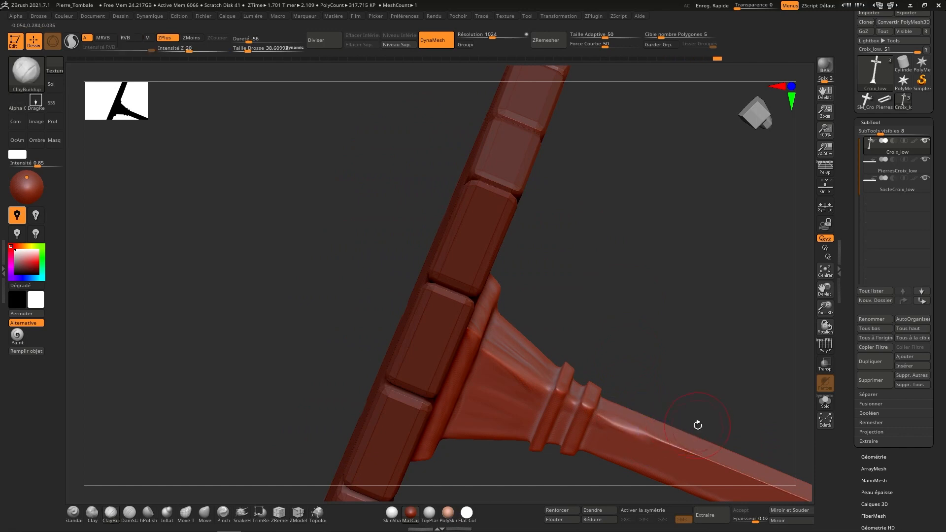
right_click_drag(698, 424, 673, 357)
mouse_move(766, 135)
right_mouse_down("shift")
mouse_move(750, 127)
mouse_move(752, 157)
mouse_move(759, 129)
mouse_move(745, 154)
right_mouse_up("shift")
right_click_drag(754, 217, 761, 110)
right_click_drag(653, 316, 629, 110, "alt")
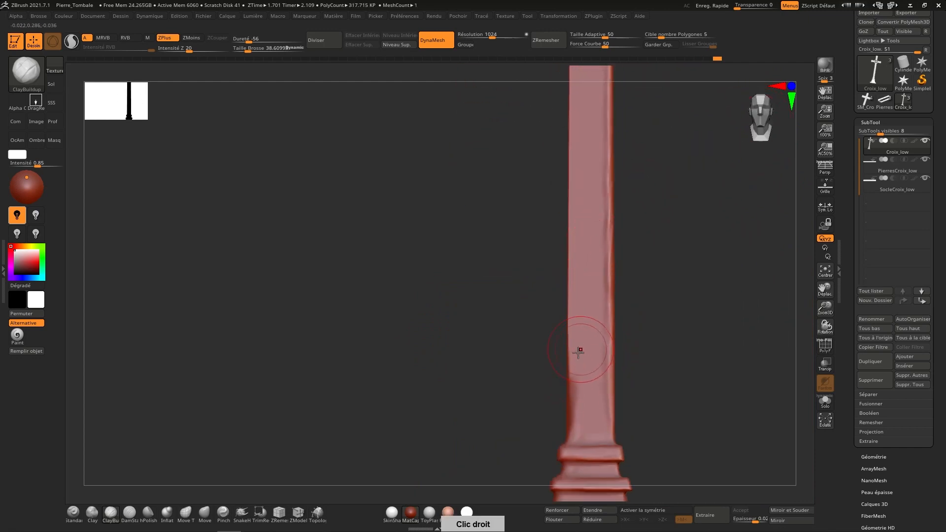
mouse_move(579, 330)
left_mouse_down()
mouse_move(575, 369)
mouse_move(574, 349)
left_mouse_up()
mouse_move(577, 298)
left_mouse_down()
mouse_move(572, 307)
mouse_move(577, 247)
mouse_move(575, 295)
left_mouse_up()
right_click_drag(575, 295, 585, 240)
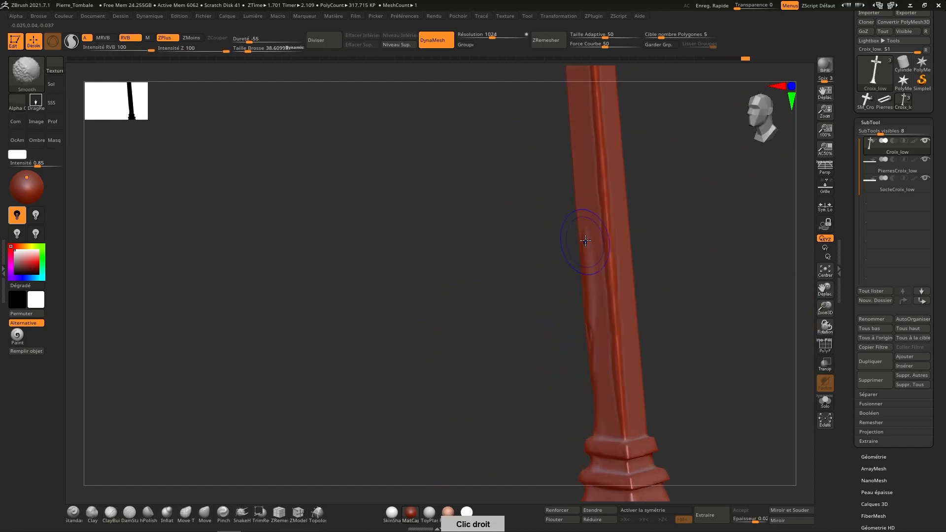
mouse_move(589, 324)
left_mouse_down("shift")
mouse_move(601, 343)
mouse_move(597, 369)
left_mouse_up("shift")
right_click_drag(597, 365, 614, 355)
left_click_drag(600, 376, 595, 414, "shift")
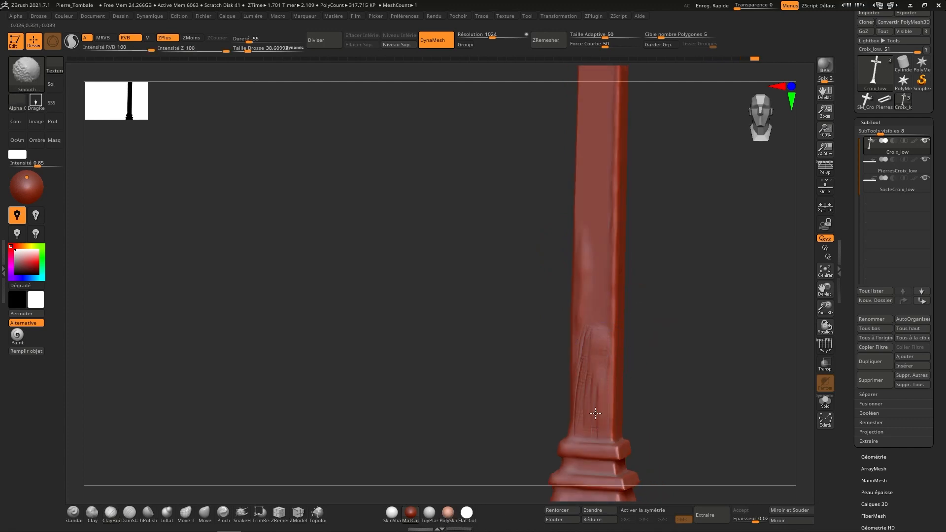
Sculpt and smooth the shaft's front face further up with a larger brush, about size 86.
right_click_drag(600, 224, 569, 439, "alt")
mouse_move(570, 438)
left_mouse_down()
mouse_move(572, 339)
mouse_move(573, 409)
mouse_move(558, 345)
mouse_move(579, 296)
left_mouse_up()
key("s")
left_click_drag(577, 293, 562, 328, "shift")
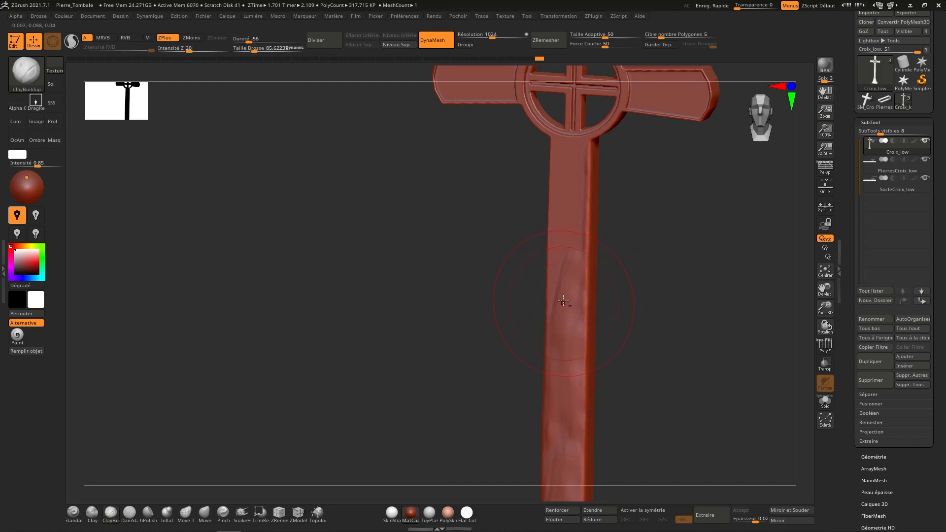
right_click_drag(561, 227, 567, 328, "alt")
left_click_drag(551, 338, 545, 393)
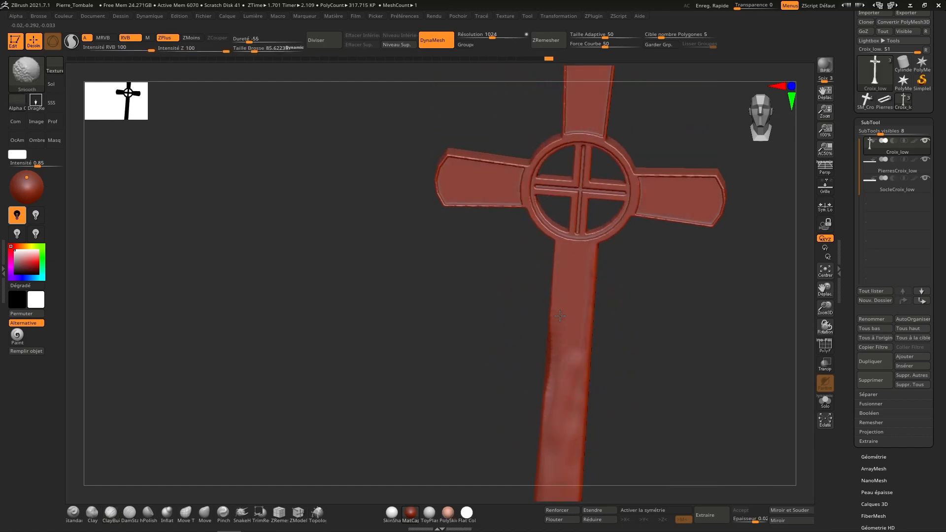
Sculpt and smooth the shaft's front corner edge just below the ring with a brush of about size 33.
right_click_drag(575, 282, 595, 289)
key("s")
mouse_move(567, 306)
left_mouse_down()
mouse_move(568, 257)
mouse_move(566, 327)
left_mouse_up()
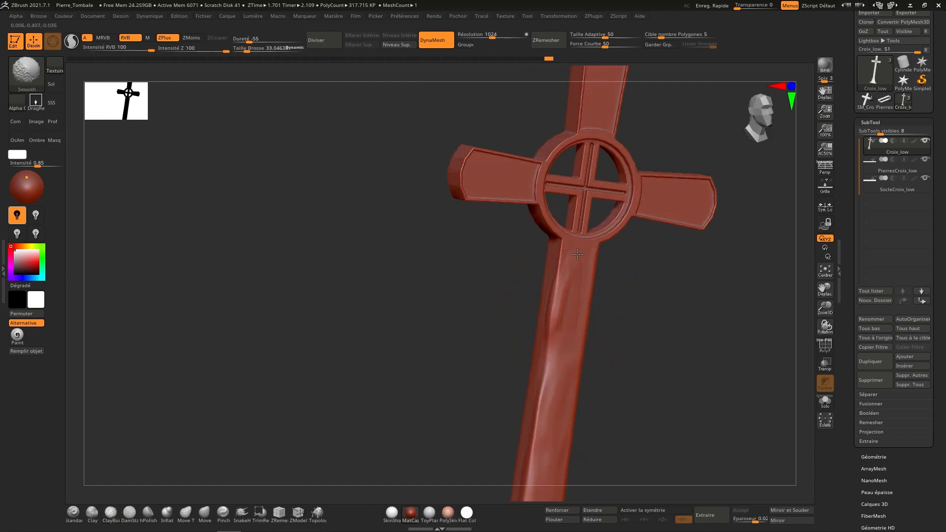
left_click_drag(558, 262, 551, 292)
Enlarge the brush to about 51 and sculpt and smooth the same shaft edge from the ring down to the mouldings.
right_click_drag(552, 285, 572, 293)
key("s")
mouse_move(572, 293)
left_mouse_down()
mouse_move(555, 267)
mouse_move(531, 389)
left_mouse_up()
right_click_drag(532, 371, 537, 291, "alt")
left_click_drag(525, 258, 525, 351, "shift")
right_click_drag(525, 354, 533, 287, "alt")
left_click_drag(539, 288, 519, 324)
mouse_move(520, 358)
left_mouse_down("alt")
mouse_move(525, 327)
mouse_move(513, 398)
left_mouse_up("alt")
right_click_drag(513, 398, 534, 227, "alt")
Sculpt and smooth the shaft's next corner edge, working from the upper moulding up to the ring.
right_click_drag(514, 346, 544, 359)
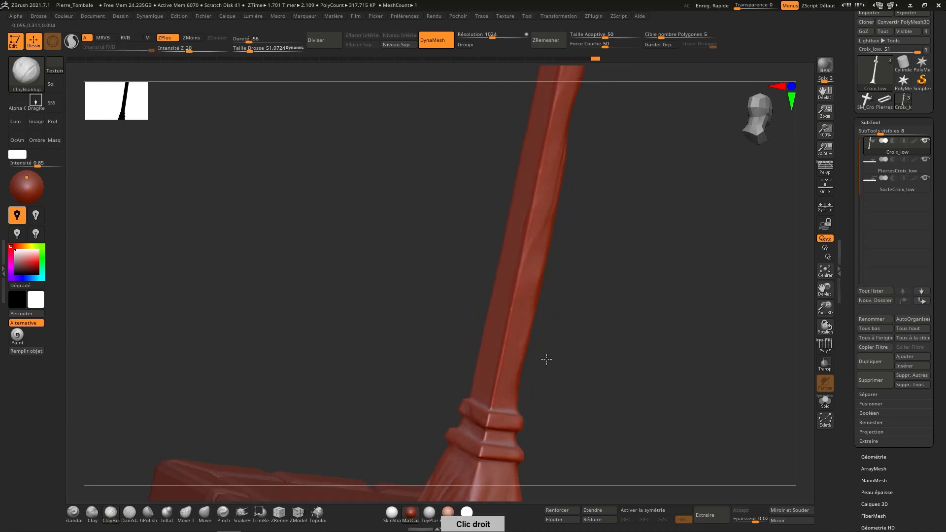
left_click_drag(496, 376, 503, 345, "shift")
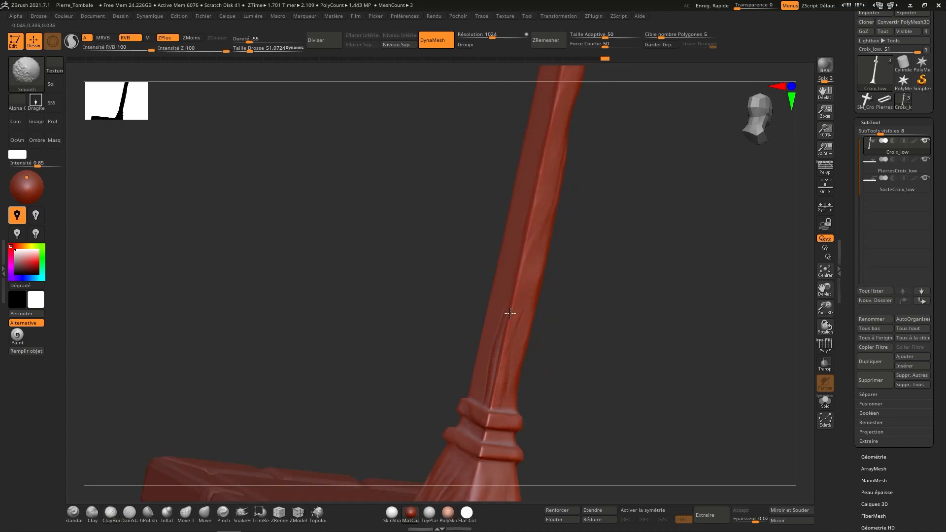
mouse_move(519, 301)
left_mouse_down()
mouse_move(531, 236)
mouse_move(529, 282)
left_mouse_up()
mouse_move(532, 266)
right_mouse_down("alt")
mouse_move(517, 361)
mouse_move(510, 316)
right_mouse_up("alt")
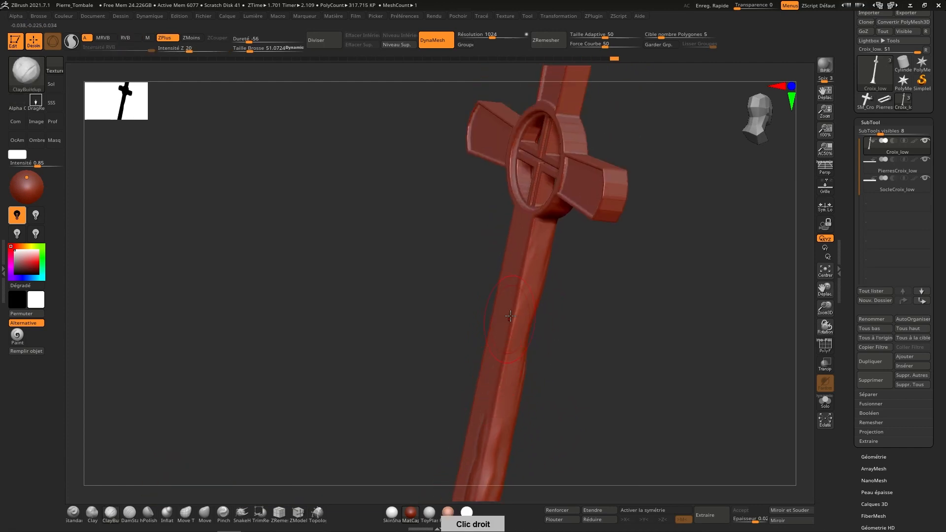
left_click_drag(500, 394, 515, 333)
left_click_drag(511, 350, 505, 375, "shift")
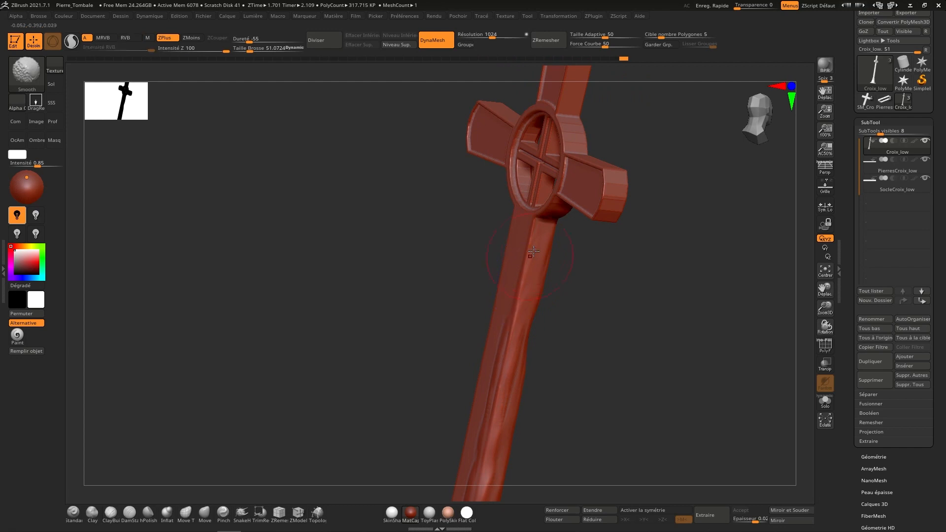
left_click_drag(524, 316, 537, 232)
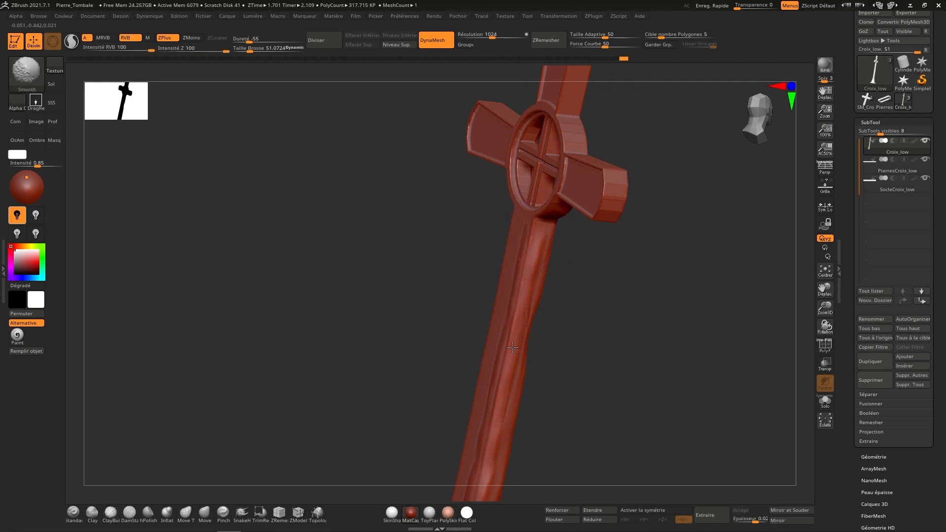
Sculpt the shaft's back face with long strokes down its length and smooth them.
right_click_drag(499, 346, 563, 247)
mouse_move(517, 220)
left_mouse_down()
mouse_move(472, 321)
mouse_move(461, 375)
left_mouse_up()
mouse_move(476, 340)
right_mouse_down()
mouse_move(463, 336)
mouse_move(466, 356)
right_mouse_up()
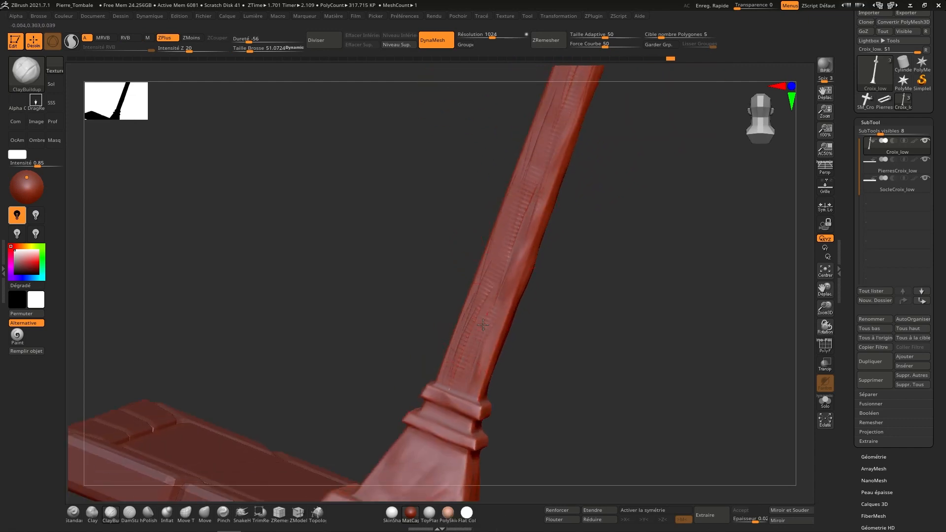
key("shift")
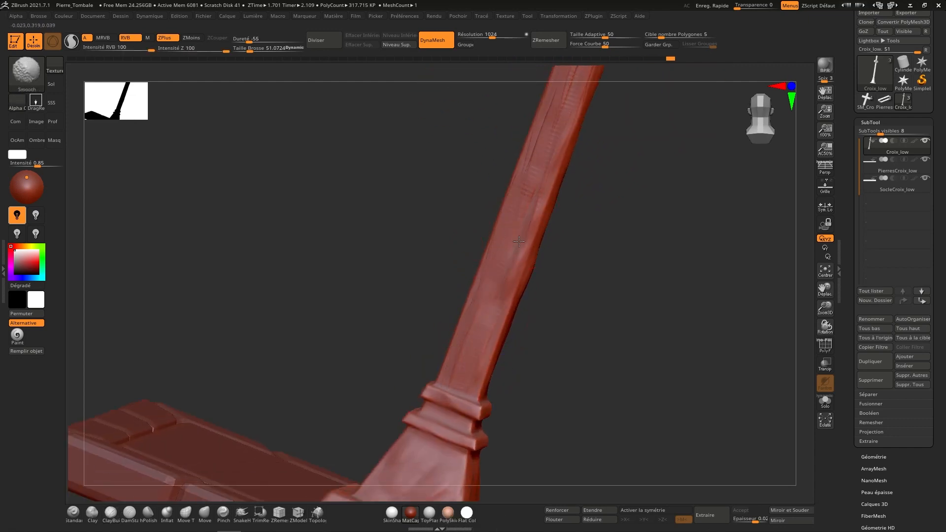
Sculpt the shaft's remaining side face and corner edge with long strokes below the ring and smooth them.
right_click_drag(507, 271, 549, 199)
left_click_drag(536, 172, 442, 394)
left_click_drag(485, 280, 391, 456)
right_click(548, 193)
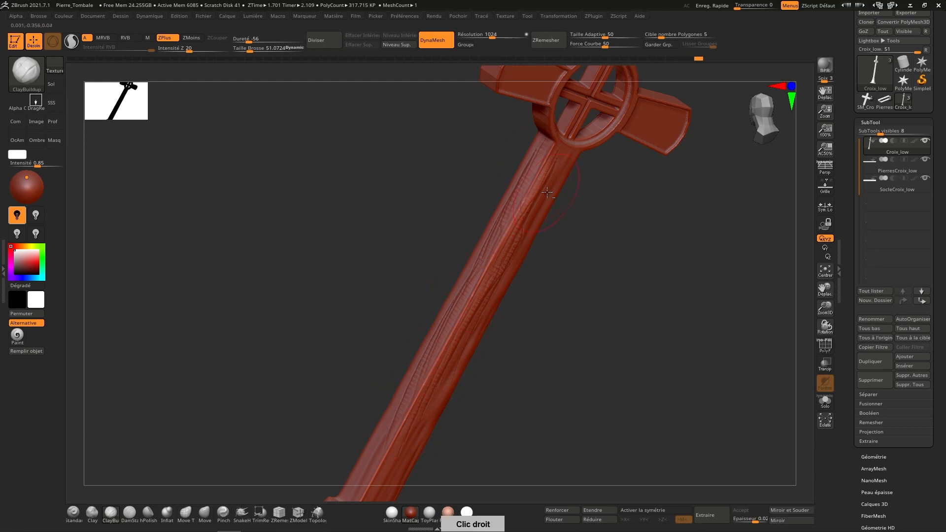
left_click_drag(491, 255, 393, 428, "shift")
left_click_drag(435, 344, 428, 357, "shift")
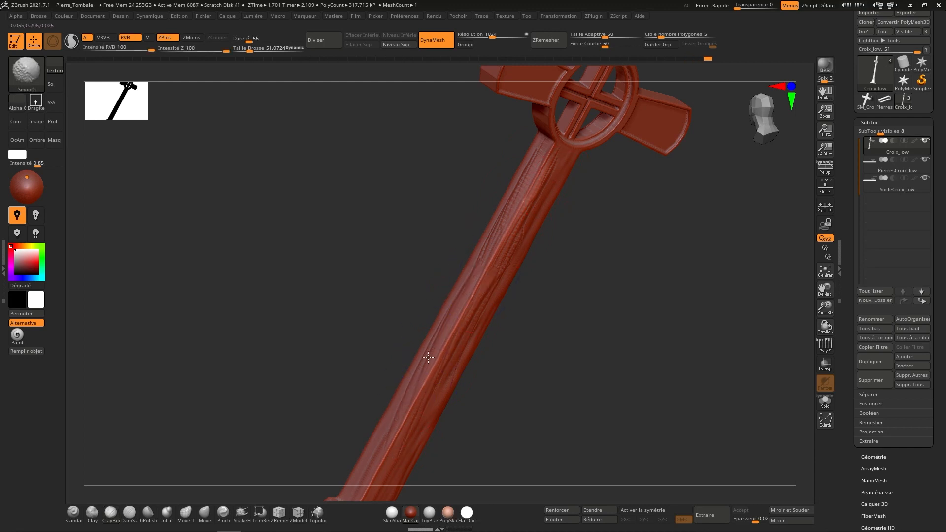
left_click_drag(537, 152, 540, 147, "shift")
Smooth the lower end of that shaft side down into the upper moulding.
right_click_drag(458, 364, 528, 194, "alt")
mouse_move(424, 313)
left_mouse_down("shift")
mouse_move(398, 368)
mouse_move(412, 341)
left_mouse_up("shift")
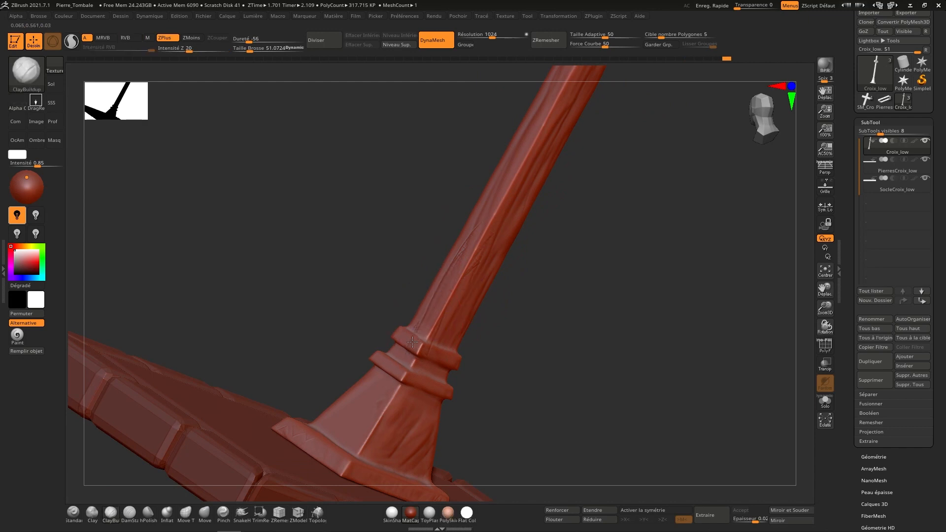
key("shift")
Rework the pedestal's side face with crossing ClayBuildup strokes and smooth it together with the neighbouring surfaces.
right_click_drag(411, 324, 409, 363)
right_click_drag(361, 399, 378, 382)
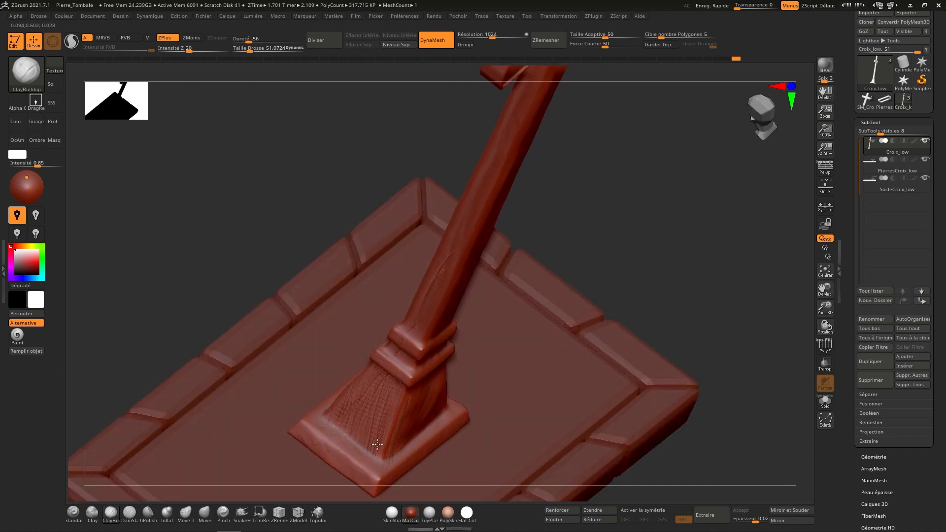
key("shift")
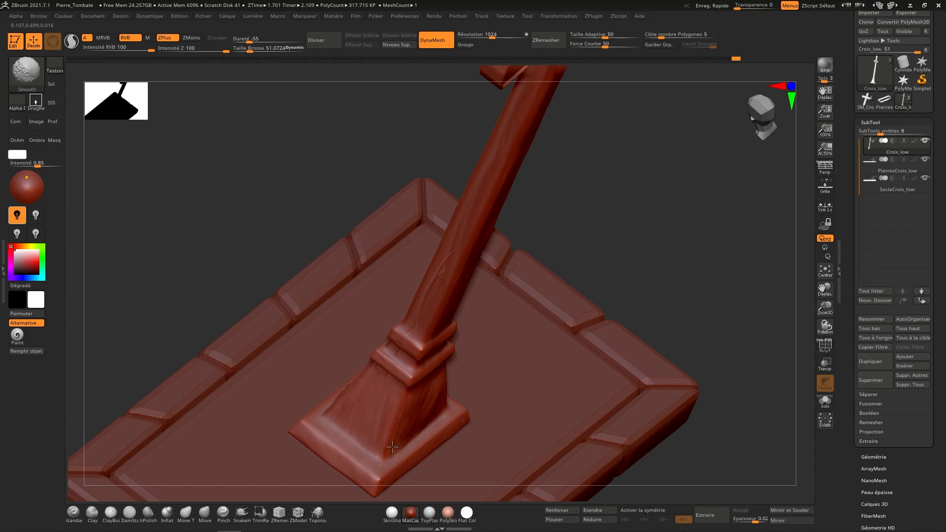
right_click_drag(433, 401, 402, 362)
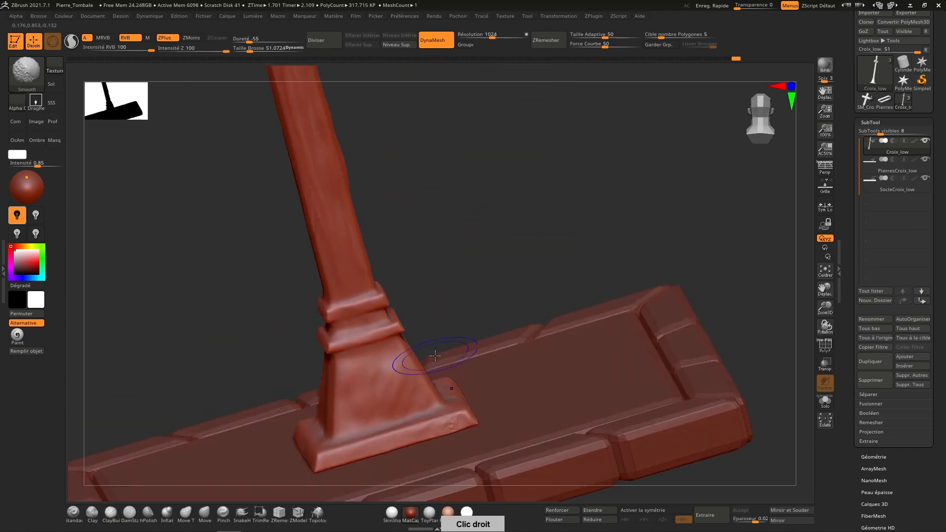
right_click_drag(458, 408, 416, 338)
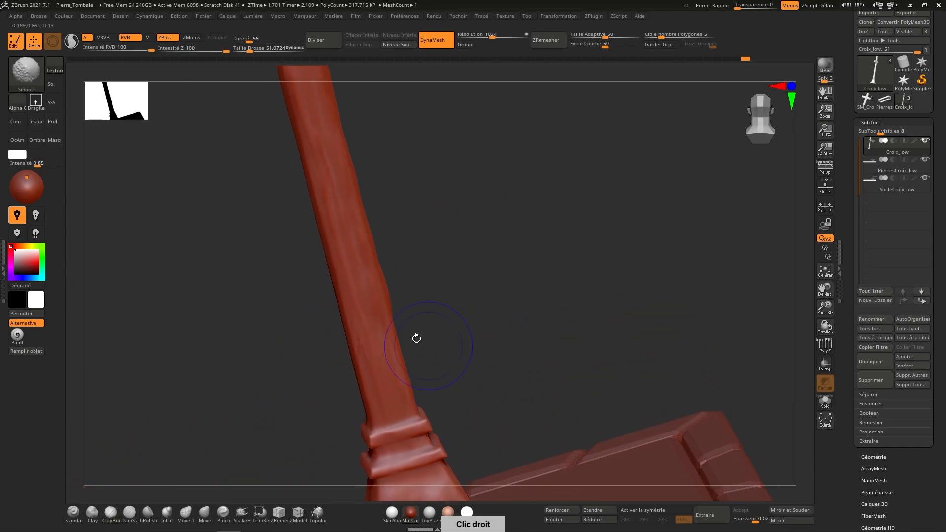
Smooth the edges of the ring and arms at the cross's head.
right_click_drag(400, 258, 457, 364)
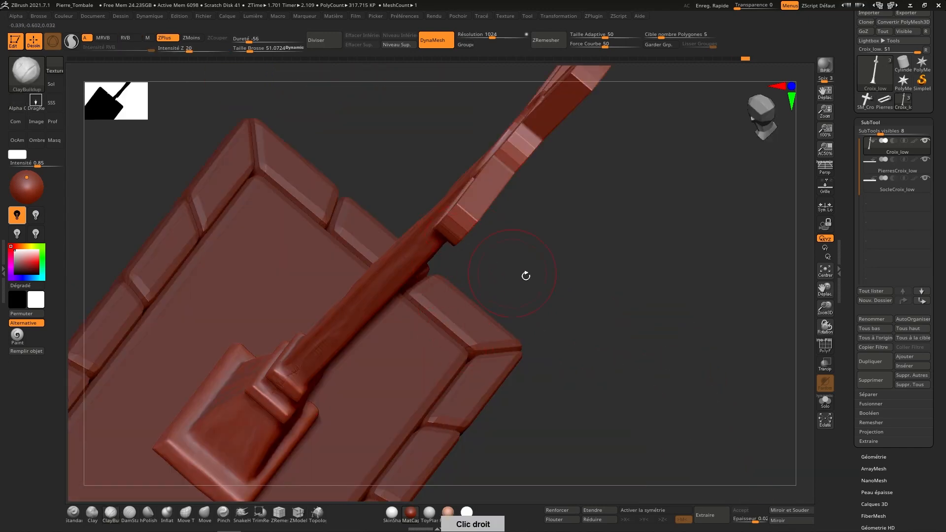
right_click_drag(525, 275, 589, 299)
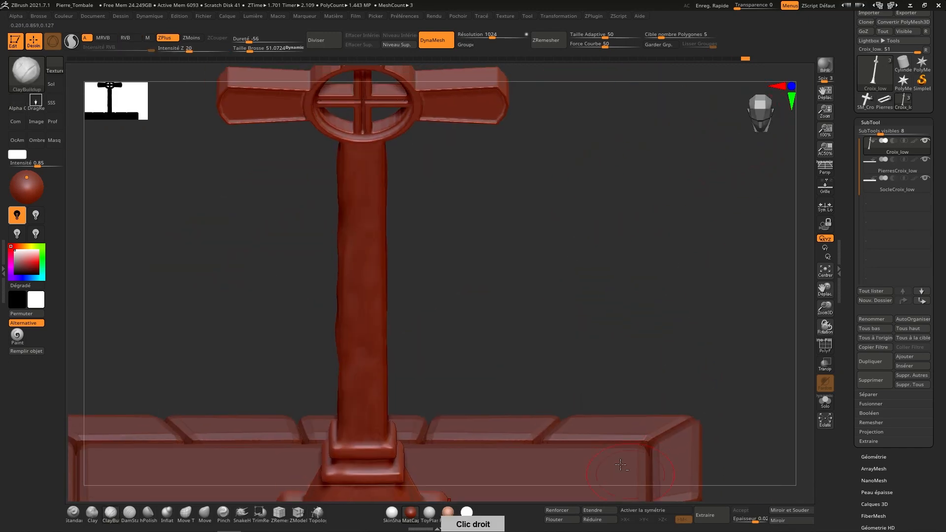
right_click_drag(547, 236, 601, 492, "alt")
right_click_drag(533, 332, 498, 354)
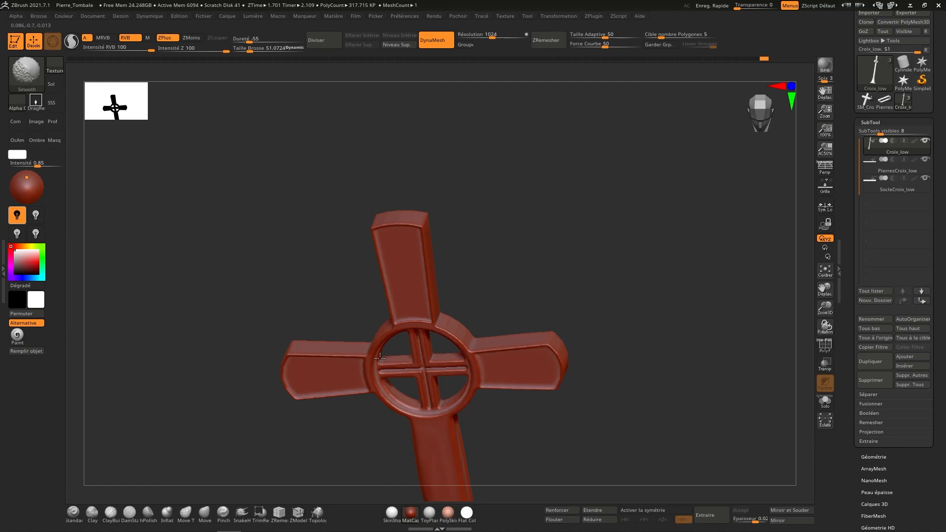
right_click_drag(380, 358, 465, 330)
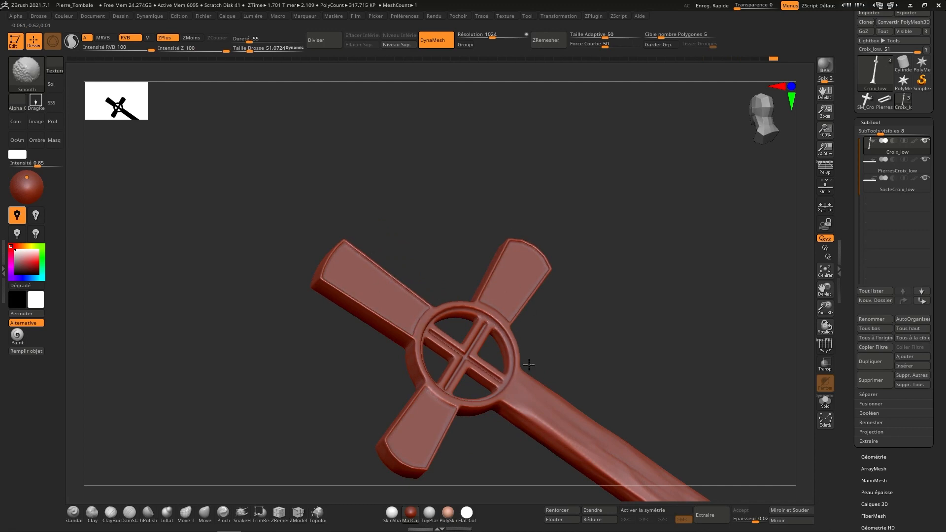
Finish smoothing the ring, then texture and smooth the right arm's back face with ClayBuildup at brush size about 23.
mouse_move(581, 421)
left_mouse_down("shift")
mouse_move(567, 437)
mouse_move(524, 373)
left_mouse_up("shift")
key("shift")
right_click_drag(597, 388, 743, 185, "shift")
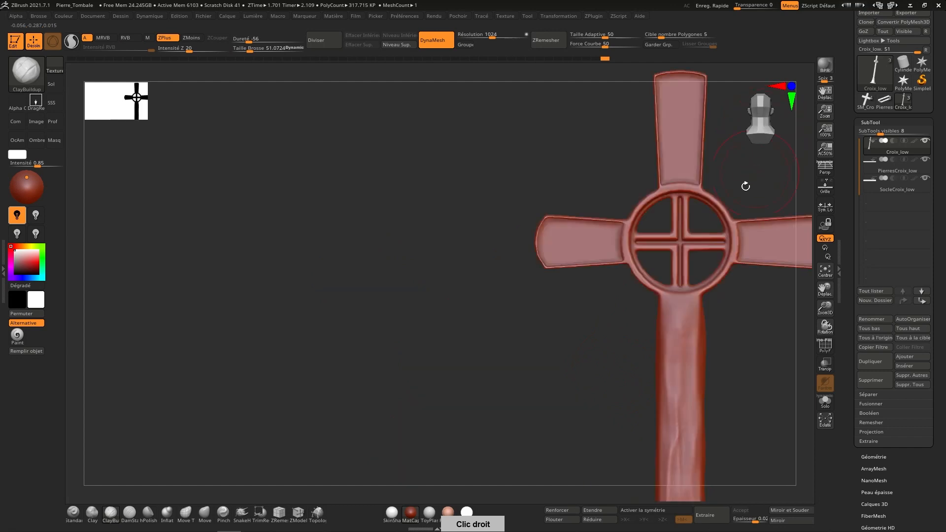
right_click_drag(675, 236, 549, 360, "alt")
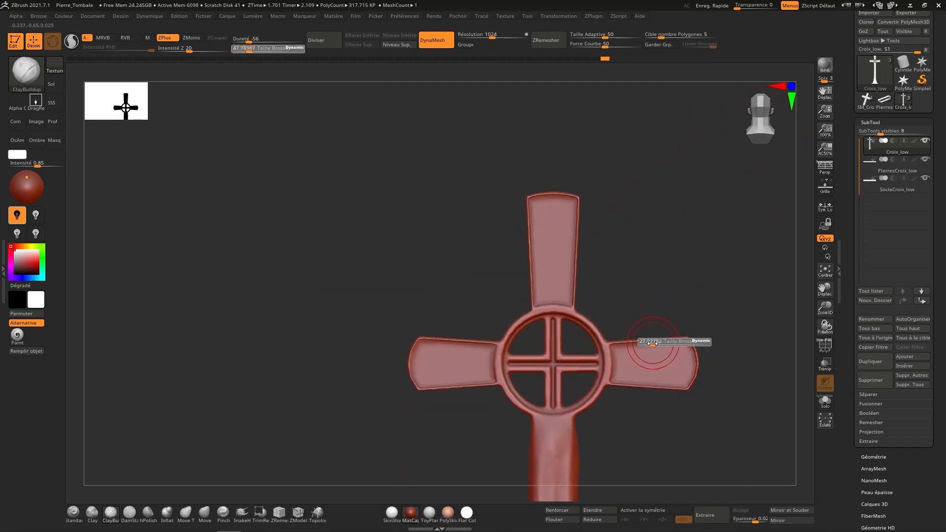
right_click_drag(640, 325, 623, 340, "ctrl")
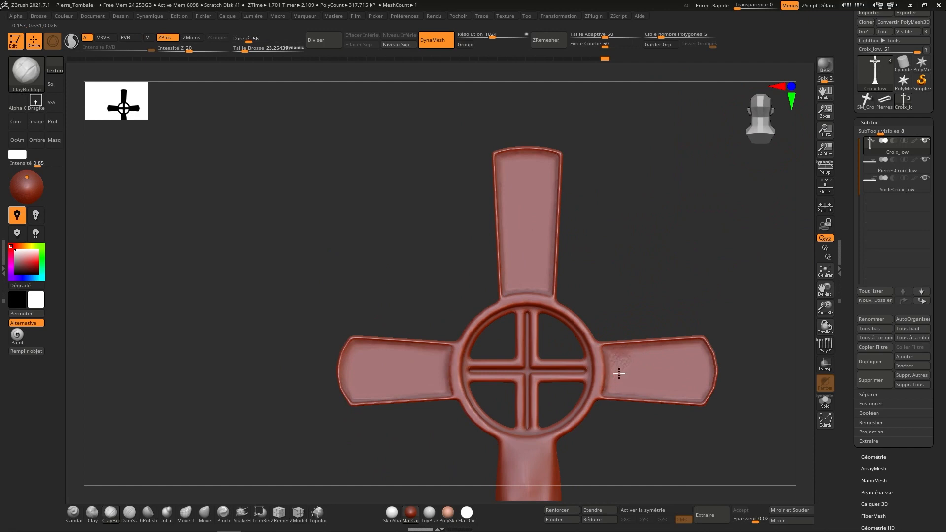
mouse_move(646, 393)
left_mouse_down()
mouse_move(690, 388)
mouse_move(674, 386)
left_mouse_up()
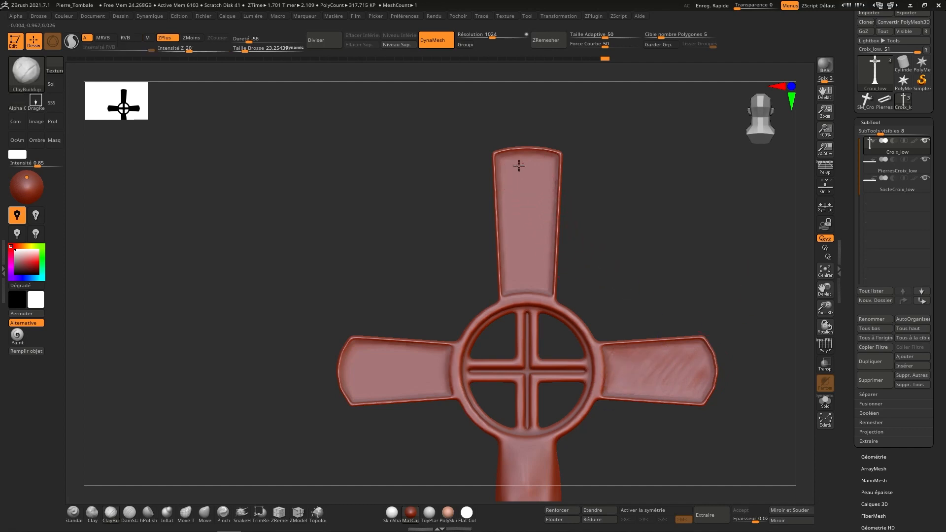
Texture the upper arm's back face with diagonal ClayBuildup strokes and smooth them into soft wear.
left_click_drag(500, 174, 529, 191)
left_click_drag(522, 283, 544, 225)
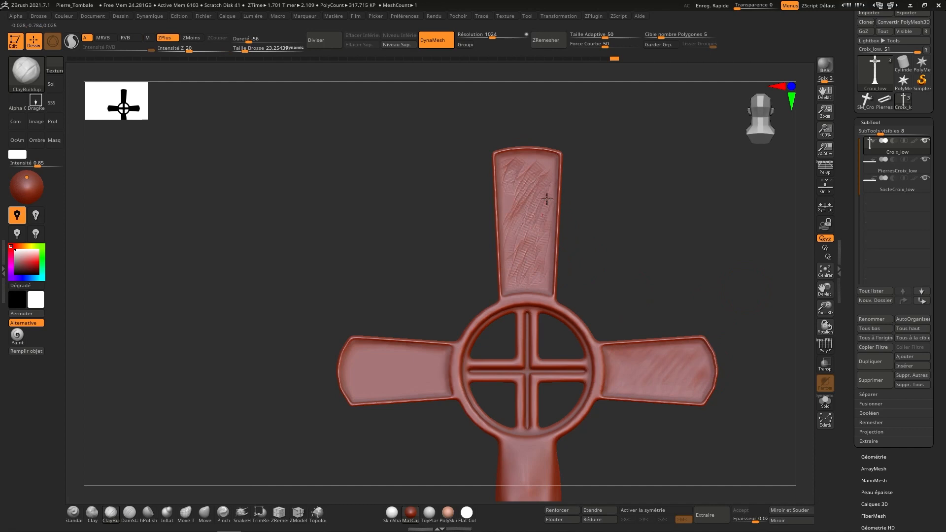
key("shift")
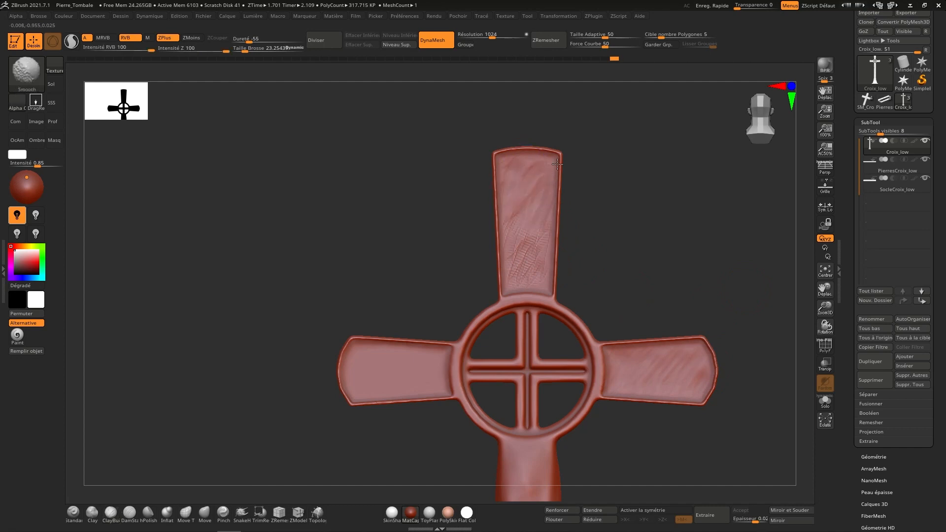
left_click_drag(523, 276, 542, 197, "shift")
Sculpt ClayBuildup strokes over the left arm's back face and smooth them.
right_click_drag(529, 314, 588, 248, "alt")
mouse_move(479, 324)
left_mouse_down()
mouse_move(465, 293)
mouse_move(432, 314)
mouse_move(490, 294)
left_mouse_up()
key("shift")
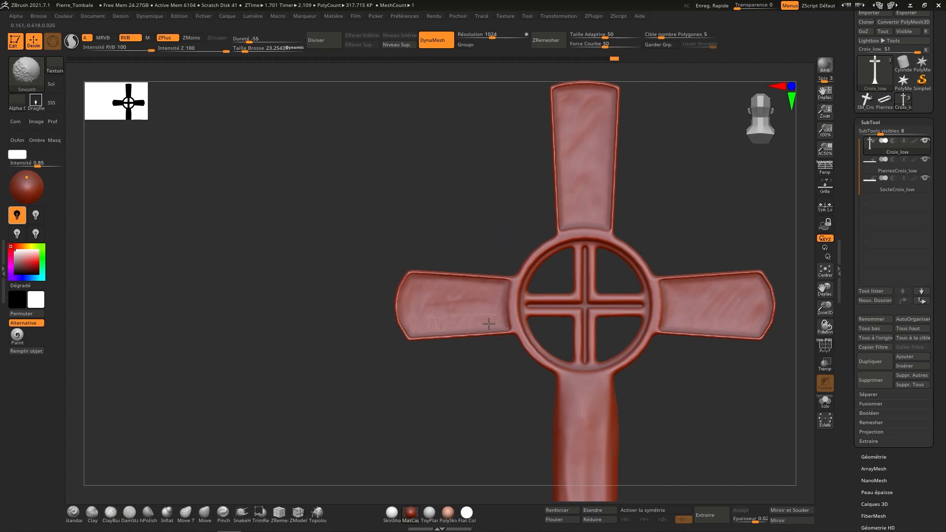
Texture the right arm's front face with crossing ClayBuildup strokes and smooth them down.
right_click_drag(507, 296, 488, 347, "alt")
right_click_drag(489, 347, 675, 322)
left_click(765, 130)
mouse_move(638, 362)
left_mouse_down()
mouse_move(644, 342)
mouse_move(645, 352)
mouse_move(717, 358)
mouse_move(681, 379)
mouse_move(646, 366)
left_mouse_up()
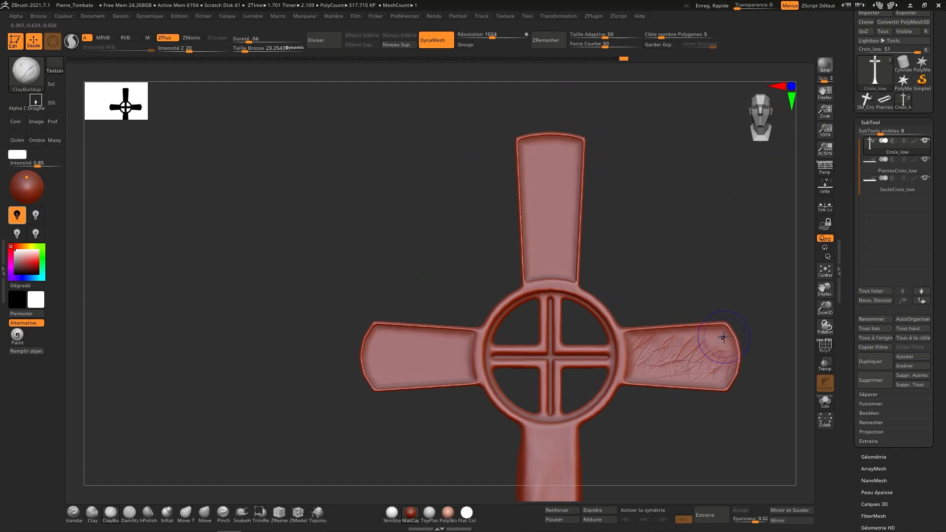
left_click_drag(722, 339, 715, 373, "shift")
Sculpt uneven wear into the front faces of the upper and left arms and smooth both.
mouse_move(544, 271)
left_mouse_down()
mouse_move(553, 249)
mouse_move(539, 185)
mouse_move(566, 222)
mouse_move(568, 201)
mouse_move(532, 170)
mouse_move(545, 249)
left_mouse_up()
mouse_move(561, 189)
left_mouse_down("shift")
mouse_move(549, 237)
mouse_move(557, 173)
mouse_move(555, 197)
left_mouse_up("shift")
right_click_drag(429, 369, 447, 311, "alt")
mouse_move(446, 310)
left_mouse_down()
mouse_move(470, 301)
mouse_move(427, 308)
mouse_move(400, 290)
left_mouse_up()
left_click_drag(473, 296, 433, 294, "shift")
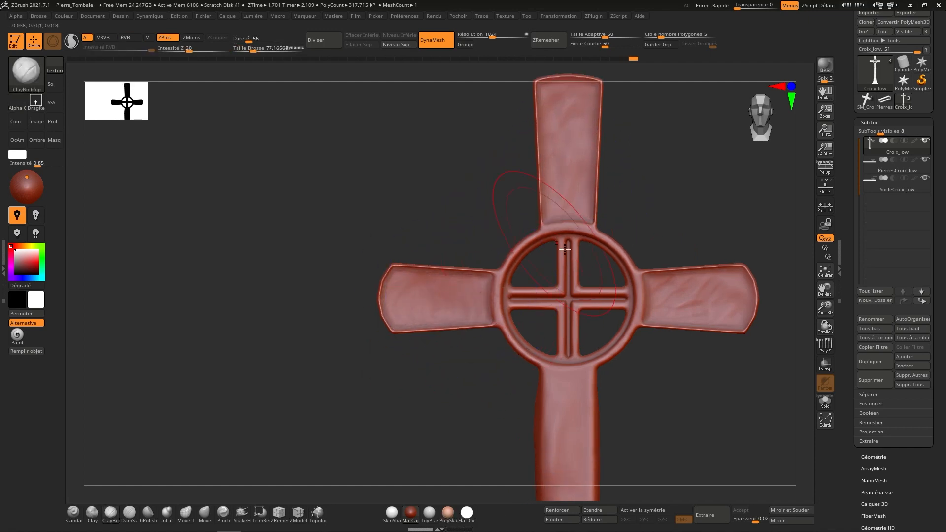
Roughen the ring's outer rim on both sides of the upper arm with ClayBuildup at brush size about 13.5 and smooth it.
key("s")
right_click_drag(606, 347, 614, 408)
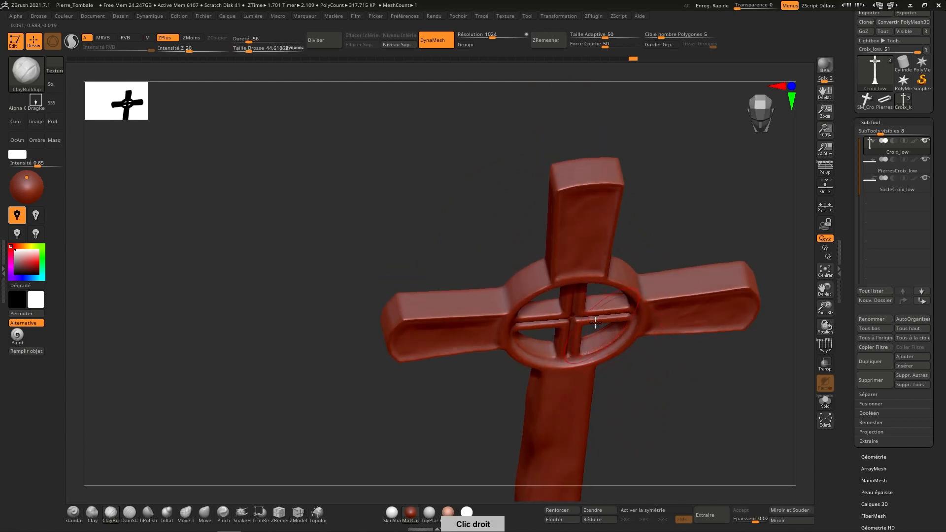
key("s")
key("s")
left_click_drag(524, 288, 518, 287)
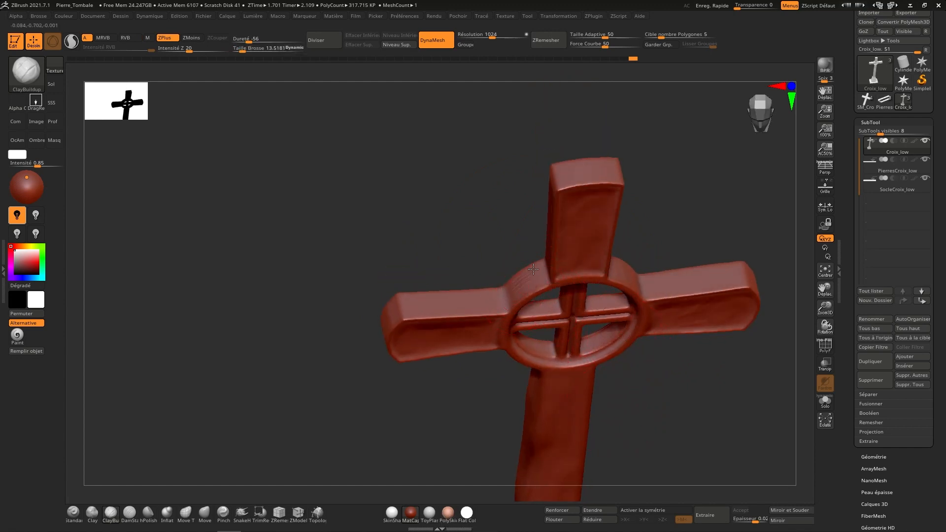
right_click_drag(517, 276, 603, 244)
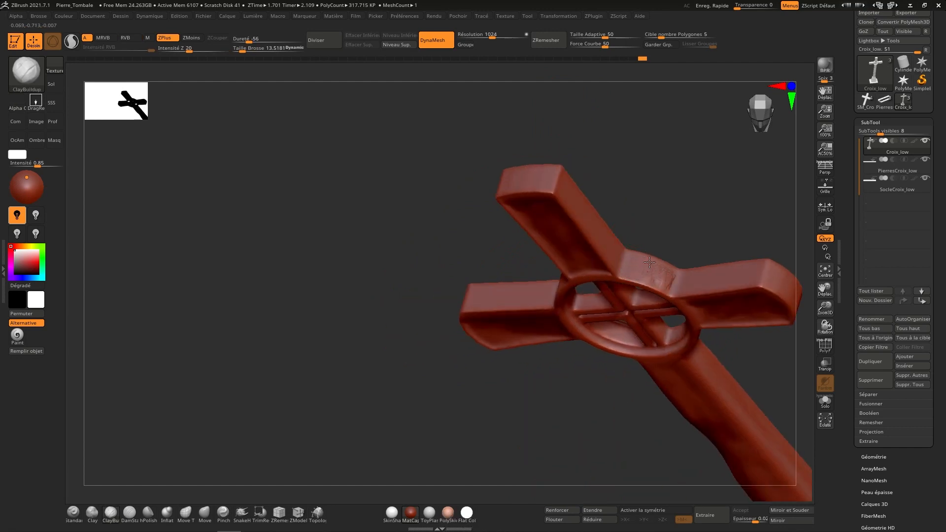
key("shift")
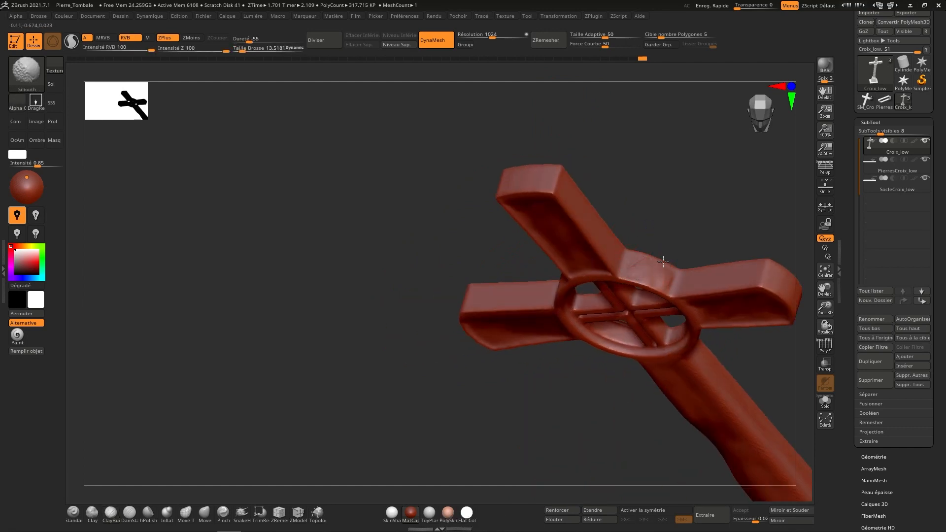
left_click_drag(641, 269, 662, 261, "shift")
Smooth the ring's outer rim between the side arm and the shaft.
mouse_move(665, 268)
right_mouse_down()
mouse_move(671, 249)
mouse_move(712, 345)
mouse_move(747, 291)
mouse_move(650, 397)
right_mouse_up()
key("shift")
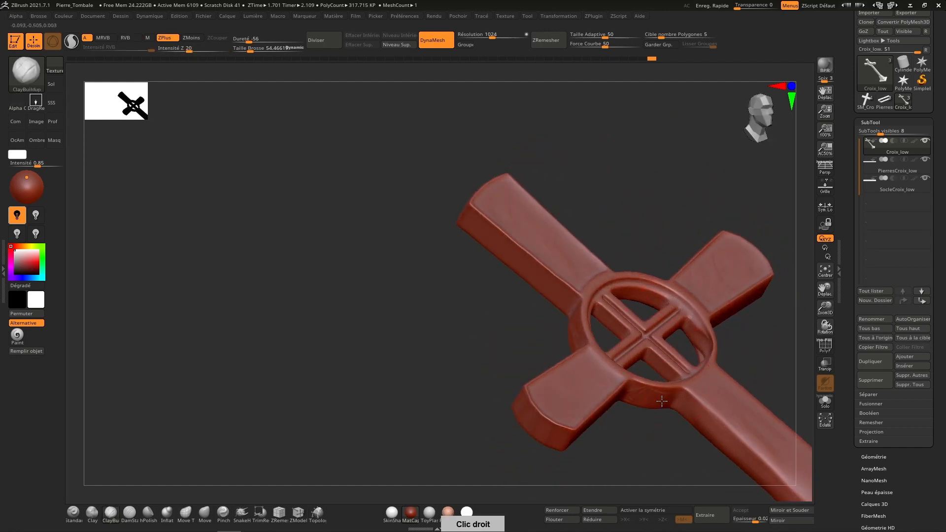
left_click_drag(662, 401, 643, 400, "shift")
Carve a fine crack into the lower end of the shaft with the DamStandard brush.
mouse_move(642, 401)
right_mouse_down()
mouse_move(744, 236)
mouse_move(743, 294)
right_mouse_up()
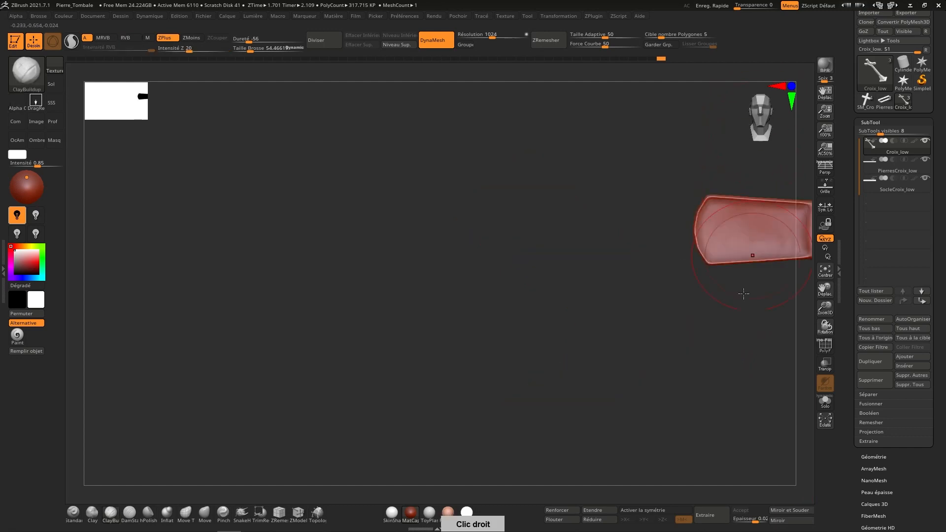
right_click_drag(712, 358, 430, 185, "alt")
right_click_drag(610, 403, 623, 276, "alt")
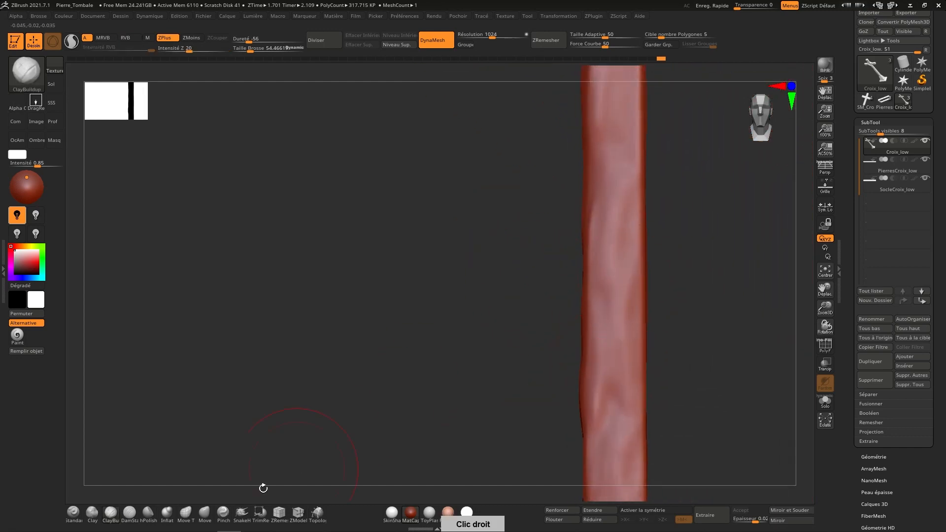
left_click(130, 514)
right_click_drag(661, 370, 653, 328, "alt")
left_click_drag(632, 279, 625, 279)
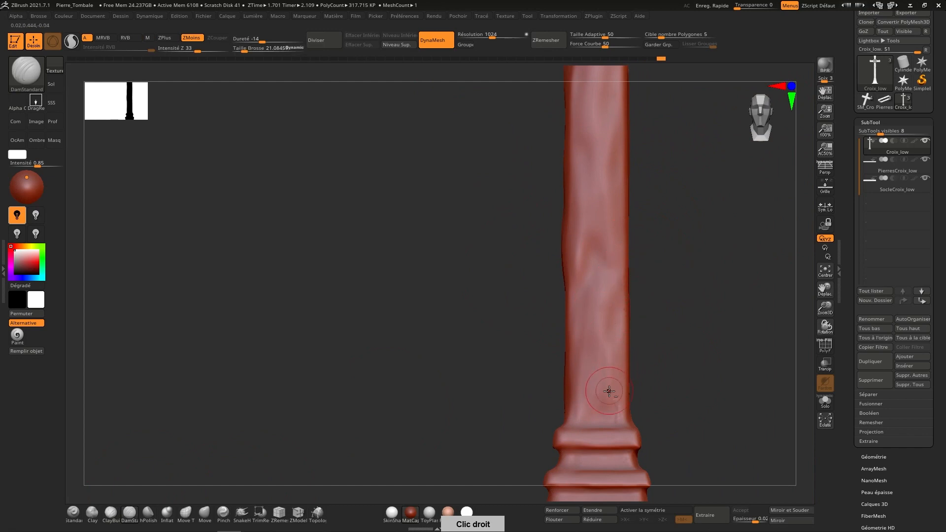
right_click_drag(608, 390, 650, 306, "alt")
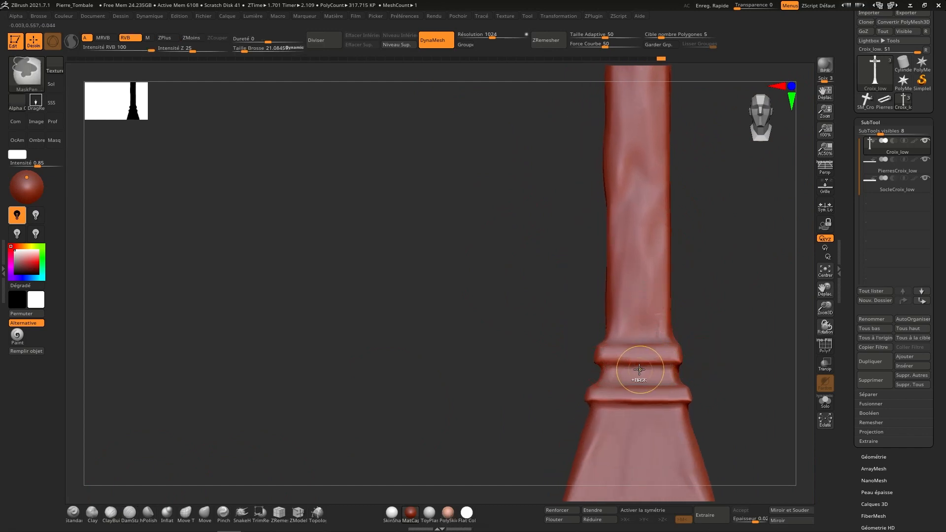
Try a crack stroke from the mouldings onto the shaft, undo it, reduce the brush size to about 9 and smooth the area.
right_click_drag(694, 347, 648, 341)
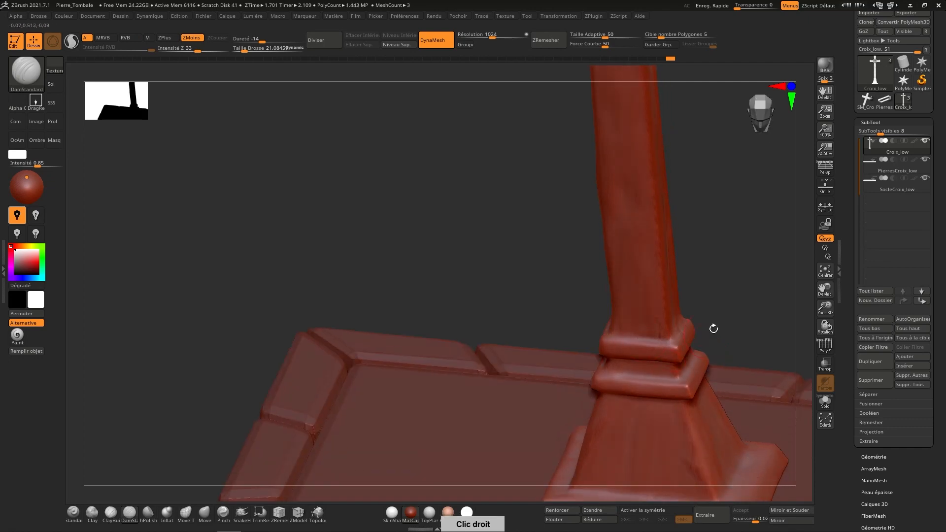
right_click_drag(713, 328, 641, 348)
right_click_drag(621, 313, 619, 268)
right_click_drag(640, 235, 644, 262)
mouse_move(675, 225)
right_mouse_down()
mouse_move(664, 242)
mouse_move(696, 238)
mouse_move(736, 277)
mouse_move(678, 260)
right_mouse_up()
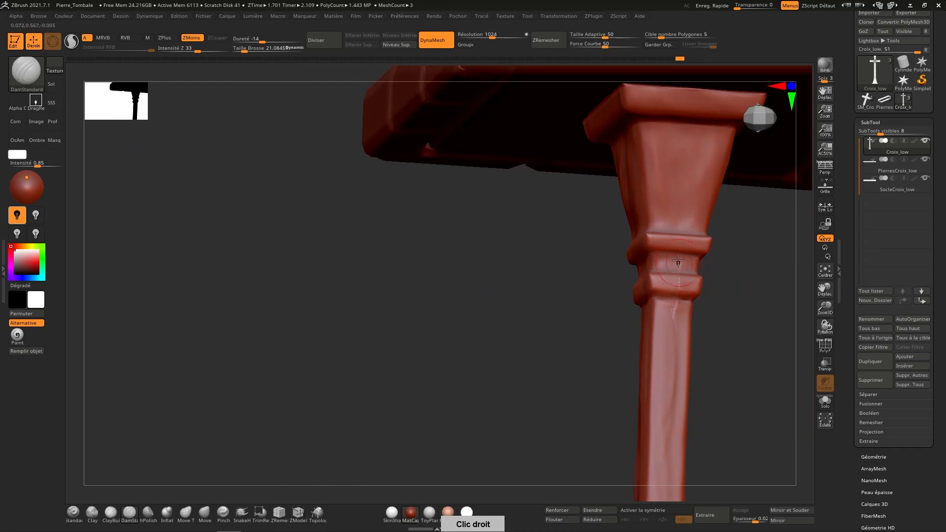
left_click_drag(677, 260, 673, 323)
key("ctrl+z")
key("s")
left_click_drag(682, 266, 679, 265)
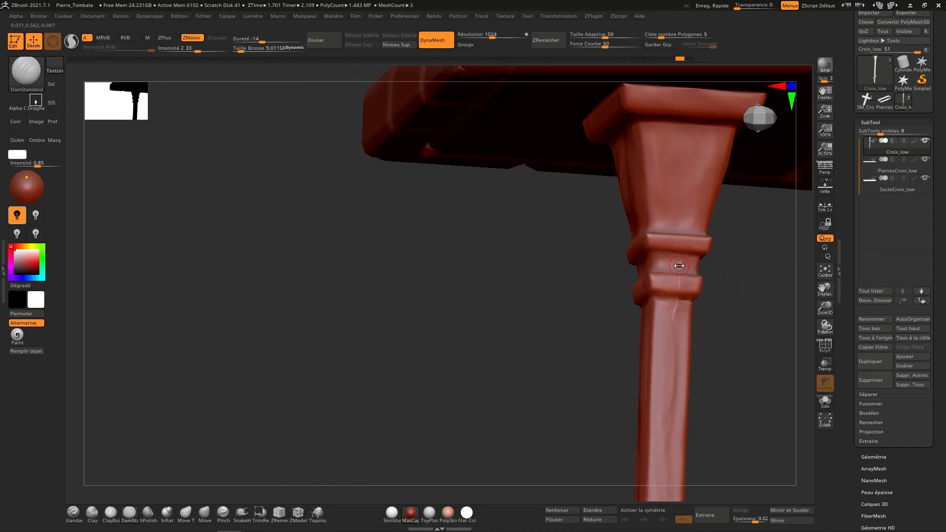
mouse_move(682, 345)
left_mouse_down("shift")
mouse_move(675, 315)
mouse_move(686, 323)
mouse_move(674, 301)
mouse_move(705, 238)
left_mouse_up("shift")
Deepen the creases around the mouldings between shaft and pedestal with DamStandard at brush size about 17.
mouse_move(706, 238)
right_mouse_down()
mouse_move(690, 262)
mouse_move(762, 259)
mouse_move(734, 263)
right_mouse_up()
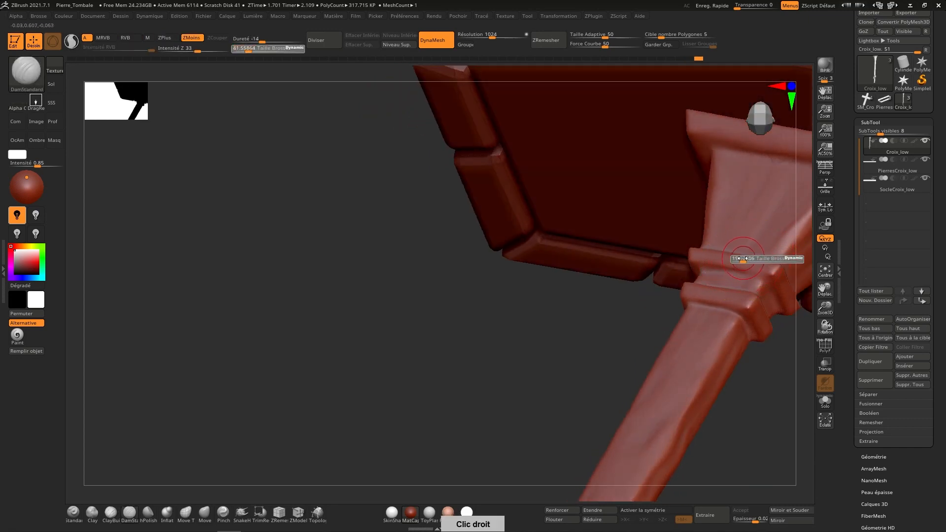
mouse_move(774, 294)
right_mouse_down()
mouse_move(762, 256)
mouse_move(771, 257)
mouse_move(780, 308)
right_mouse_up()
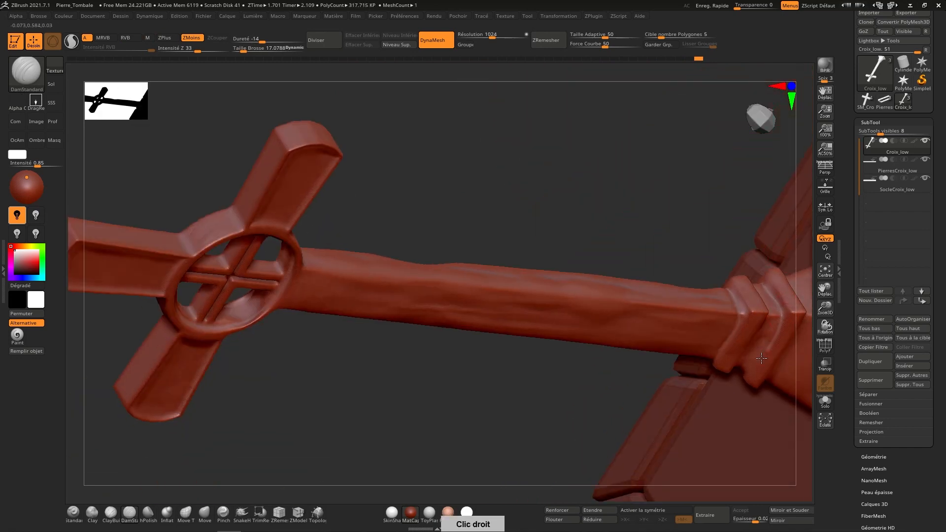
right_click_drag(760, 358, 776, 332)
right_click_drag(725, 390, 677, 306)
right_click_drag(714, 337, 682, 314)
right_click_drag(614, 267, 649, 291)
left_click_drag(585, 295, 572, 298)
right_click_drag(586, 294, 661, 278)
left_click_drag(619, 292, 509, 312)
right_click_drag(596, 276, 622, 276)
left_click_drag(556, 310, 505, 320)
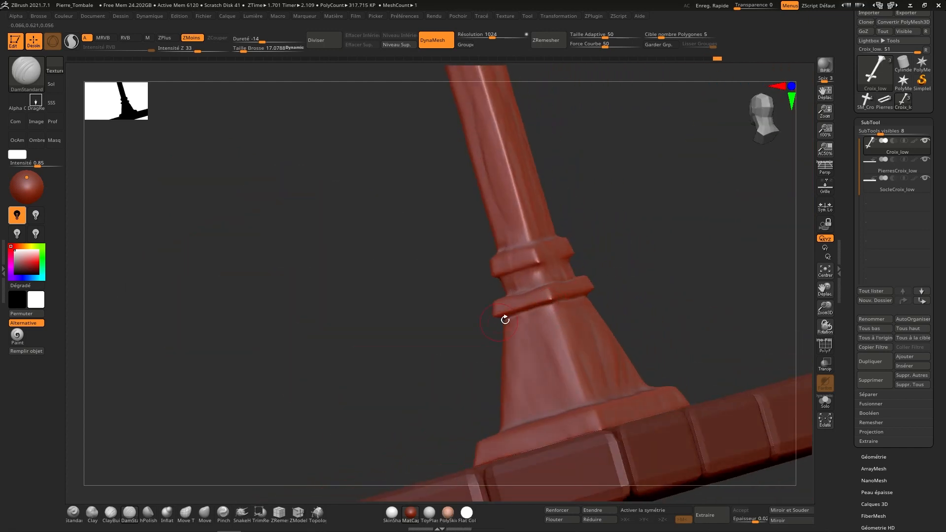
Carve a crease along the joint between the pedestal's sloping faces and its plinth with DamStandard.
mouse_move(615, 294)
right_mouse_down()
mouse_move(618, 435)
mouse_move(652, 391)
right_mouse_up()
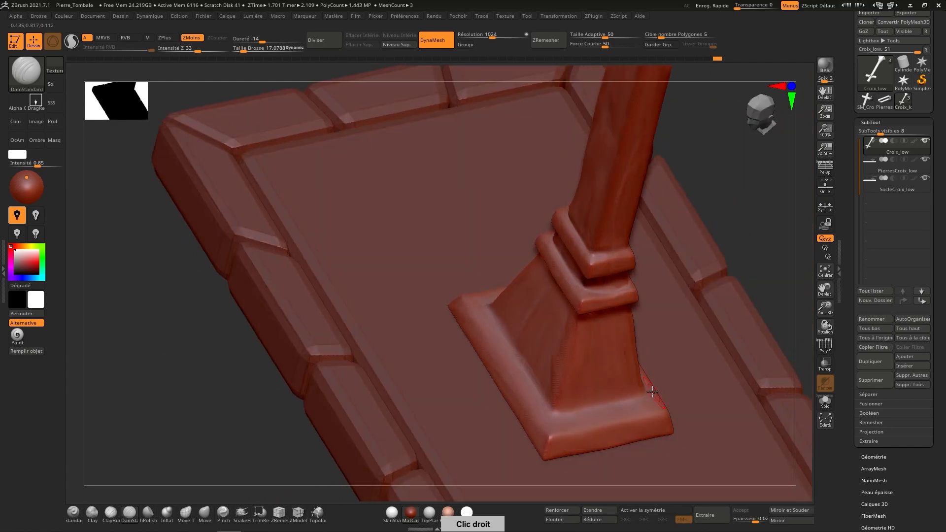
right_click_drag(566, 378, 547, 406)
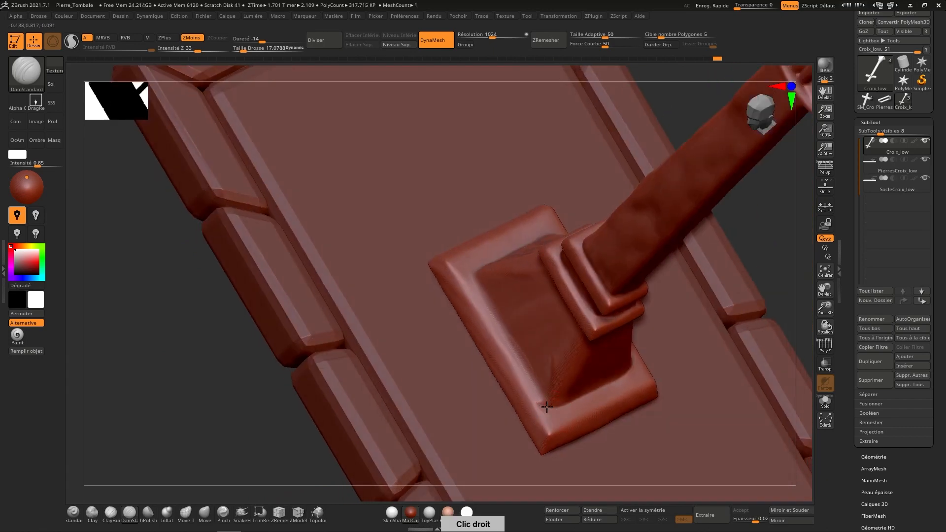
mouse_move(524, 365)
left_mouse_down()
mouse_move(493, 323)
mouse_move(476, 276)
left_mouse_up()
right_click_drag(487, 253, 528, 327)
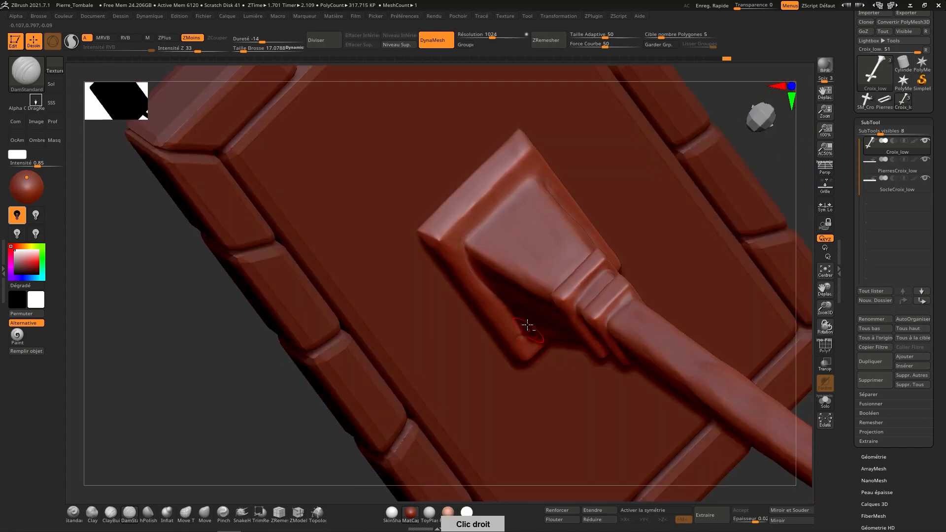
right_click_drag(511, 266, 501, 350, "alt")
left_click_drag(459, 344, 524, 279)
right_click_drag(560, 276, 539, 284)
left_click_drag(549, 299, 606, 327)
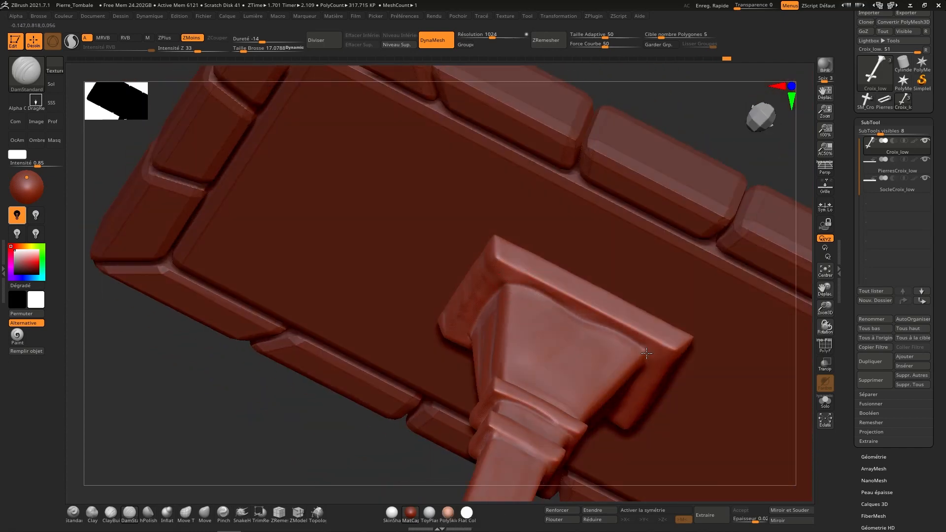
Carve crosswise DamStandard grooves around the plinth's sides to divide its border into stone blocks.
right_click_drag(646, 353, 647, 356)
right_click_drag(673, 385, 666, 405)
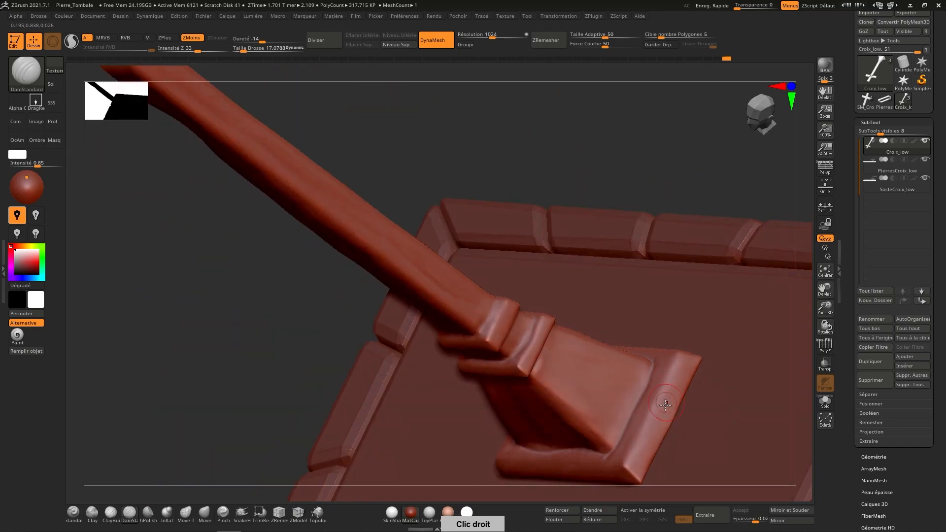
left_click_drag(640, 396, 683, 413)
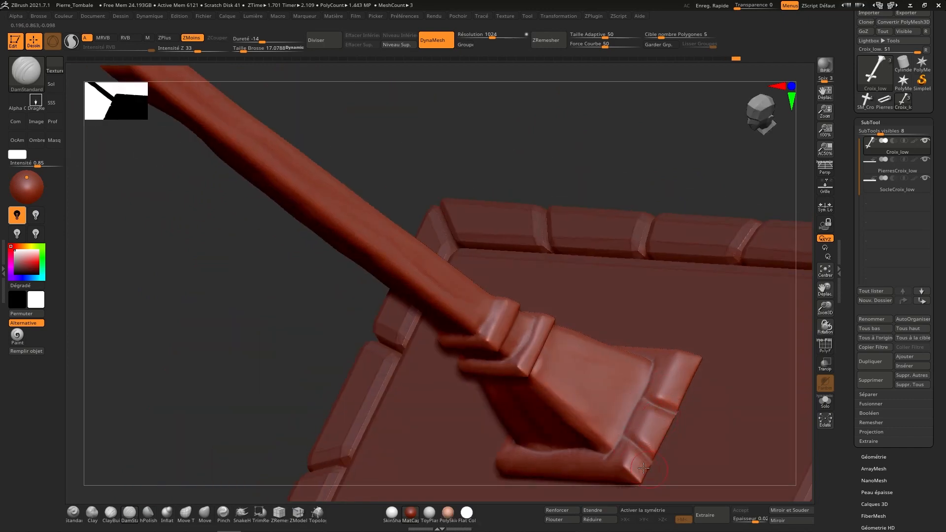
right_click_drag(623, 436, 611, 418)
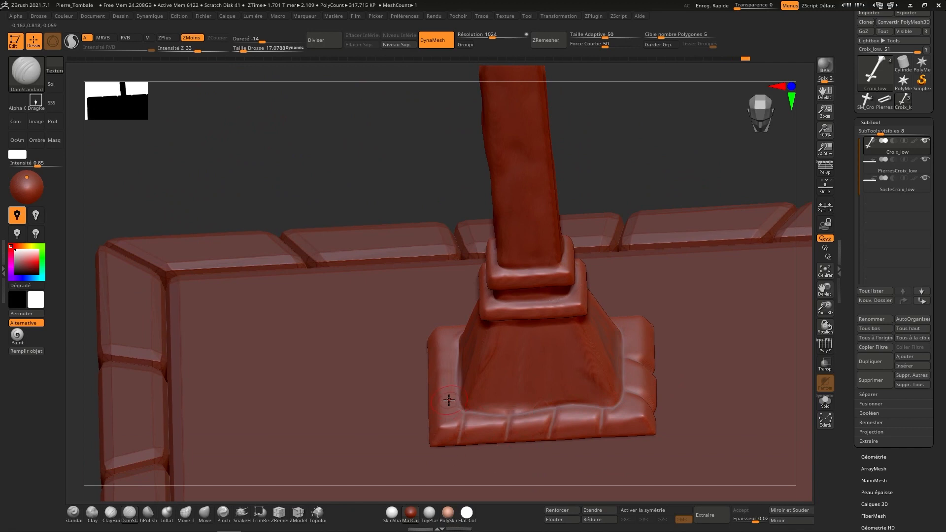
right_click_drag(409, 412, 462, 371)
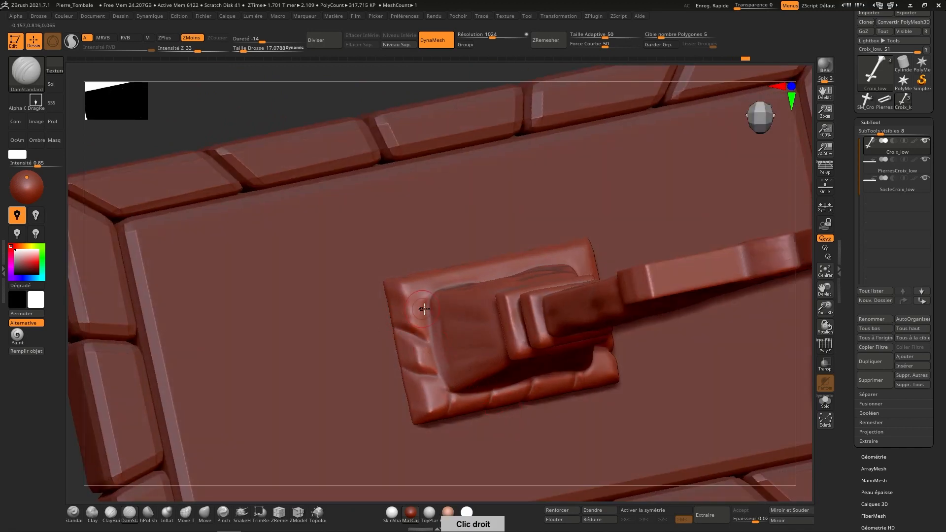
left_click_drag(409, 302, 388, 285)
right_click_drag(445, 220, 490, 276)
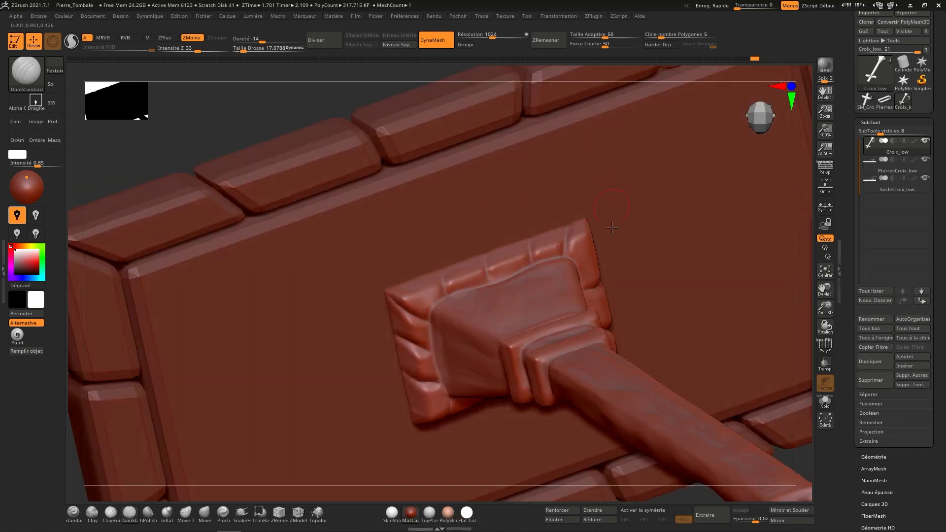
Select the ClayBuildup brush and smooth the stone blocks at the front corner of the cross's plinth.
right_click_drag(612, 227, 538, 359)
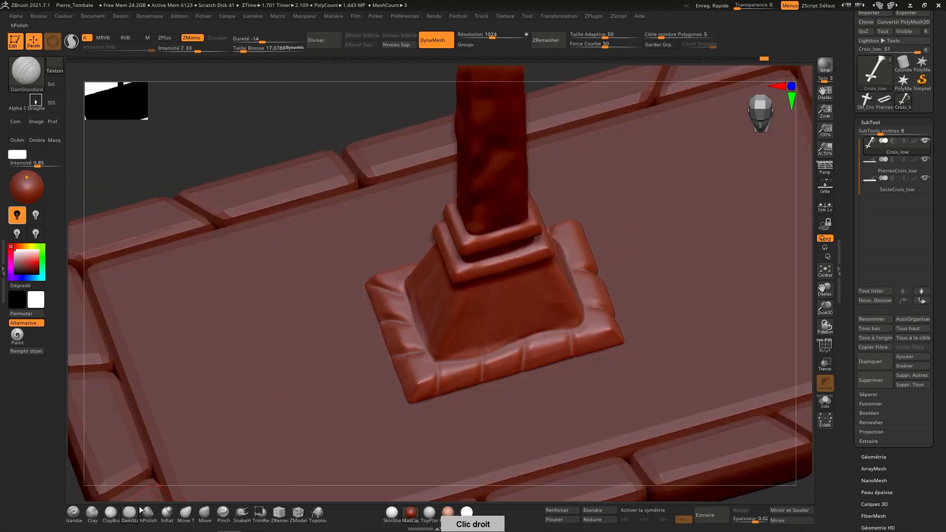
left_click(110, 512)
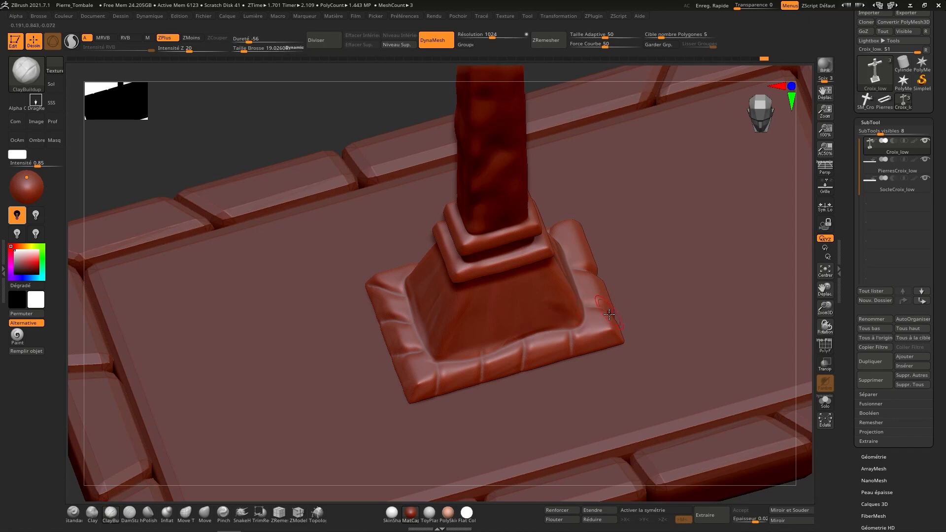
key("shift")
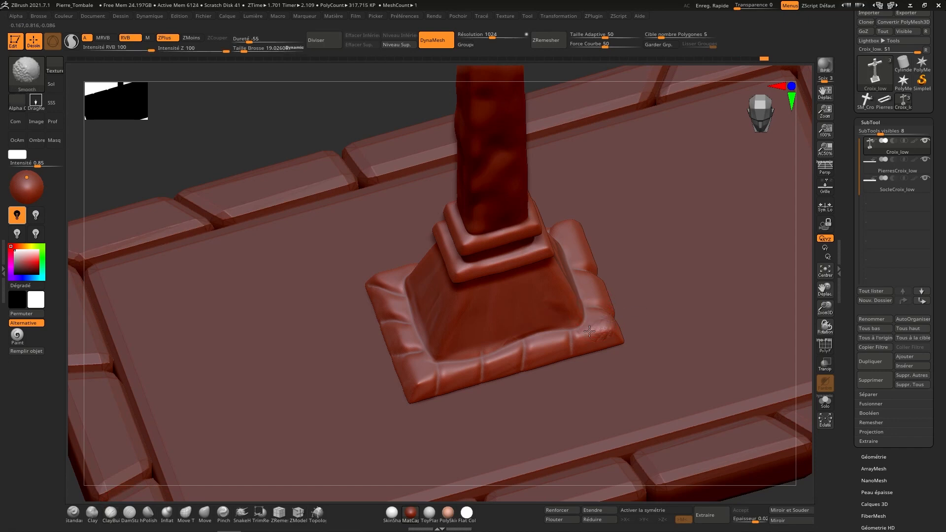
mouse_move(599, 324)
right_mouse_down()
mouse_move(621, 282)
mouse_move(614, 275)
mouse_move(626, 268)
mouse_move(602, 300)
mouse_move(604, 348)
right_mouse_up()
Flatten the stone blocks around the plinth's sides with the hPolish brush at size about 28.
left_click(147, 514)
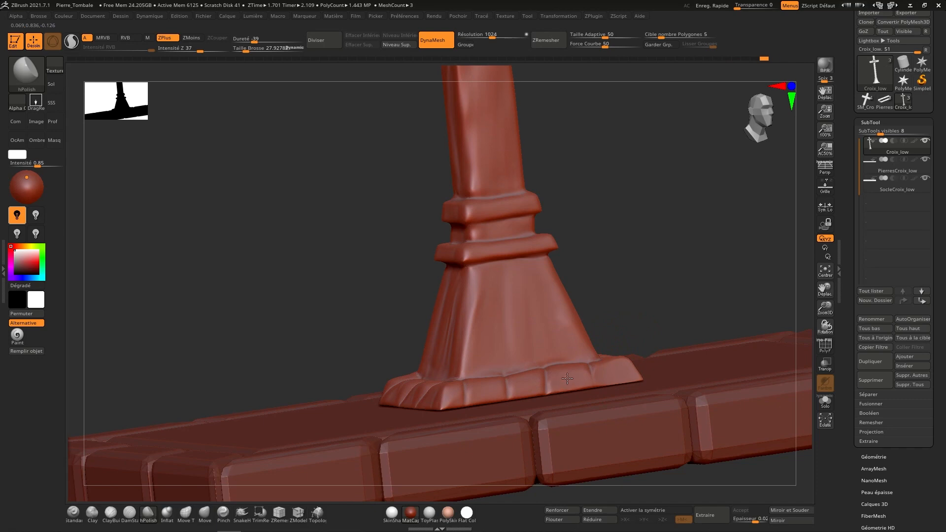
right_click_drag(567, 378, 647, 340)
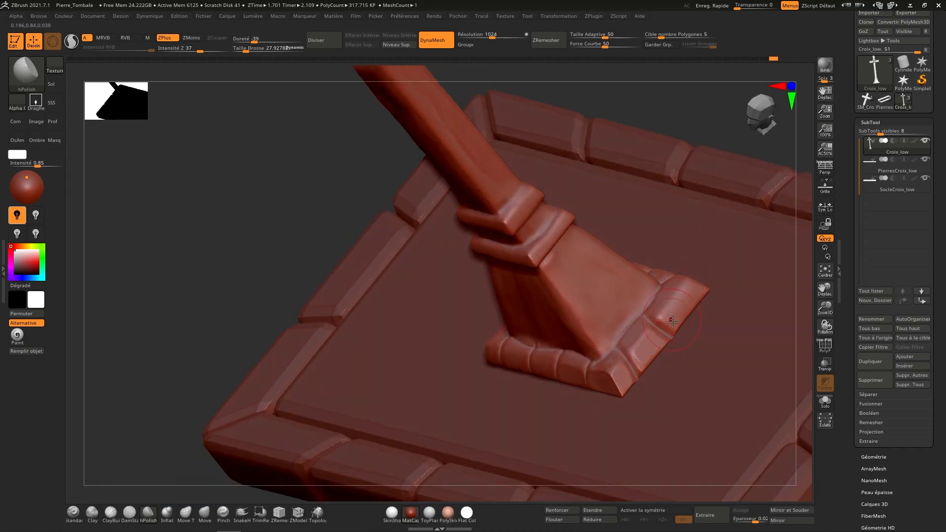
right_click_drag(673, 322, 584, 216)
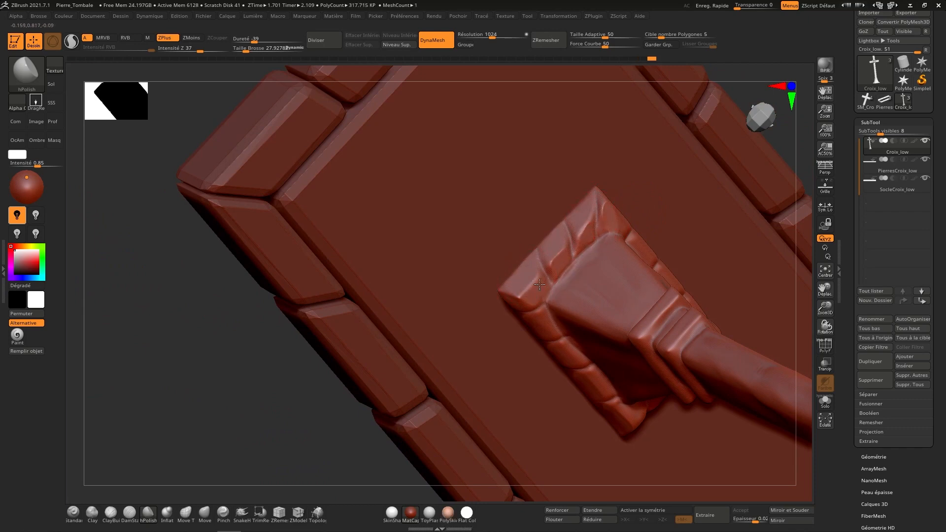
right_click_drag(539, 285, 517, 294)
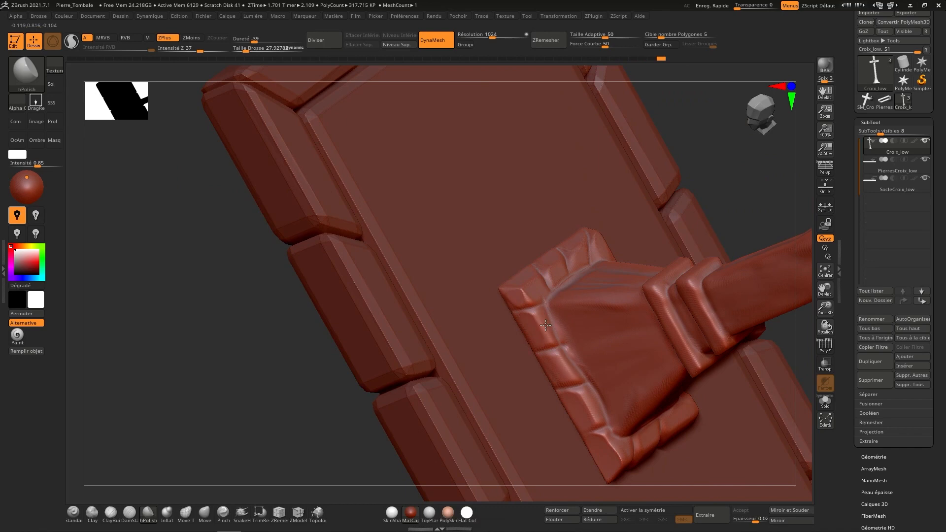
right_click_drag(566, 362, 749, 148)
Select the PierresCroix_low subtool and smooth the edges of its border stones at brush size about 201.
right_click_drag(673, 262, 687, 167, "ctrl")
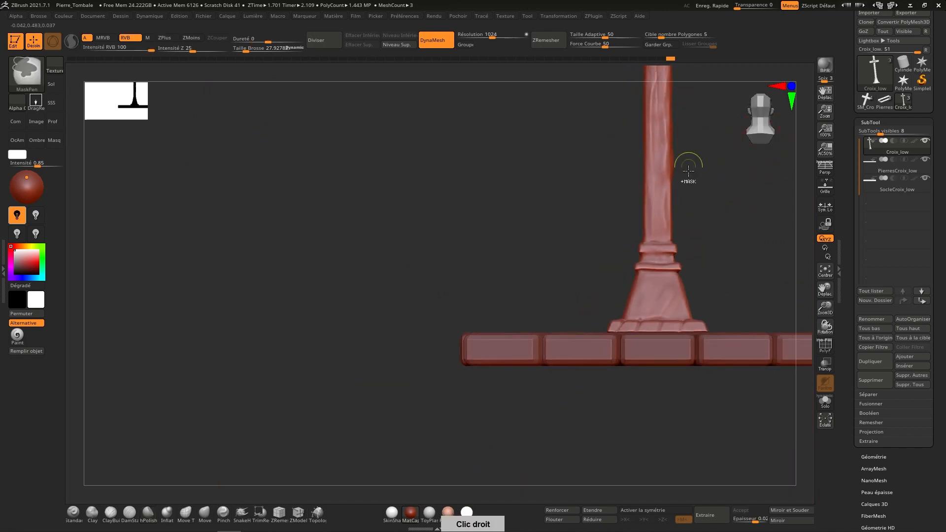
right_click_drag(656, 290, 545, 490, "alt")
right_click_drag(600, 392, 641, 374, "alt")
left_click(911, 171)
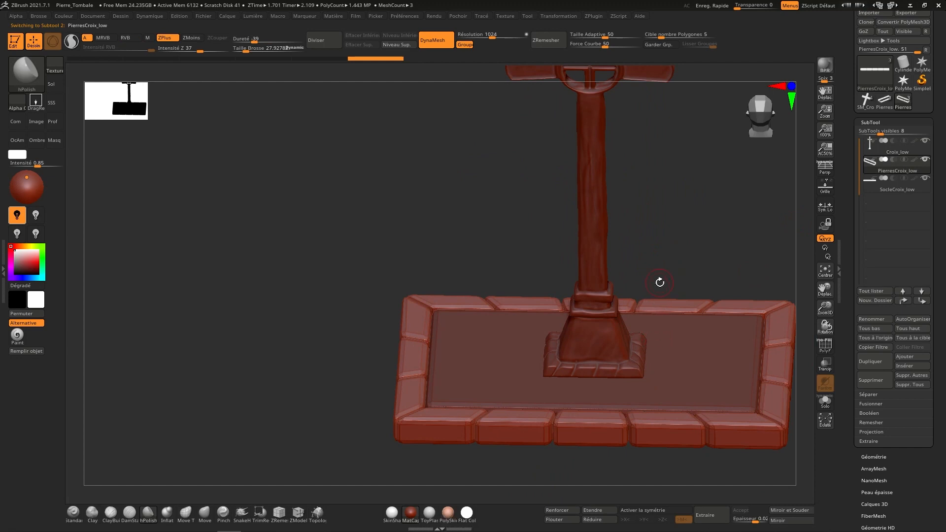
key("shift")
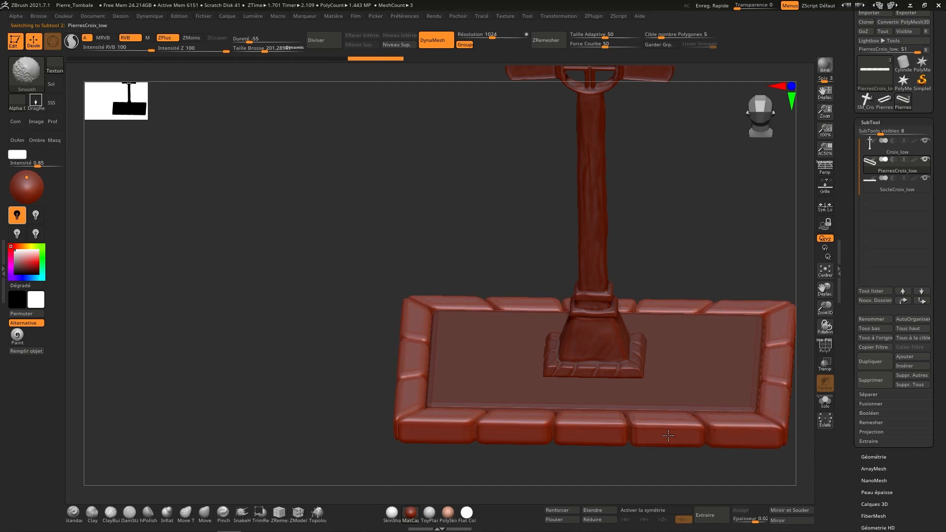
right_click_drag(429, 449, 372, 455)
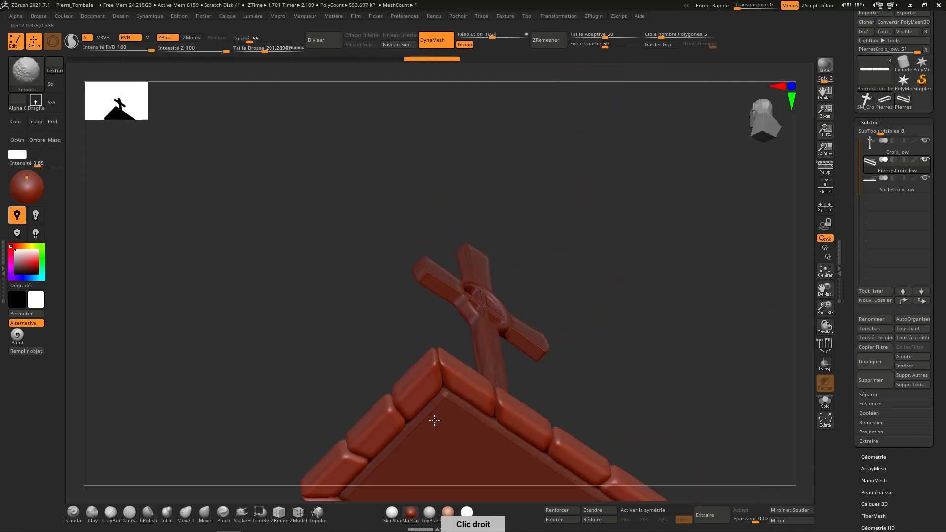
right_click_drag(391, 403, 322, 199)
Set up the Standard brush with Alpha 08 at size about 129, try one stamp on the front corner stone and undo it.
left_click(74, 515)
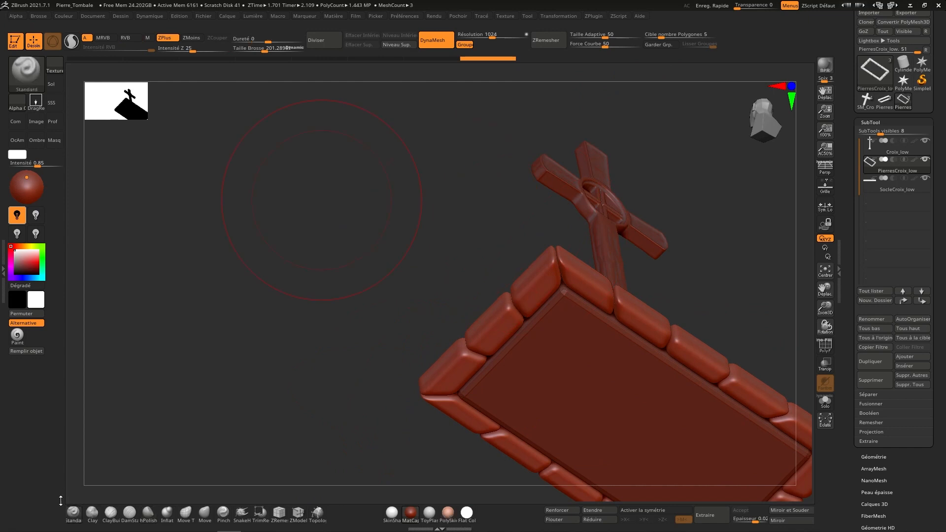
left_click(19, 101)
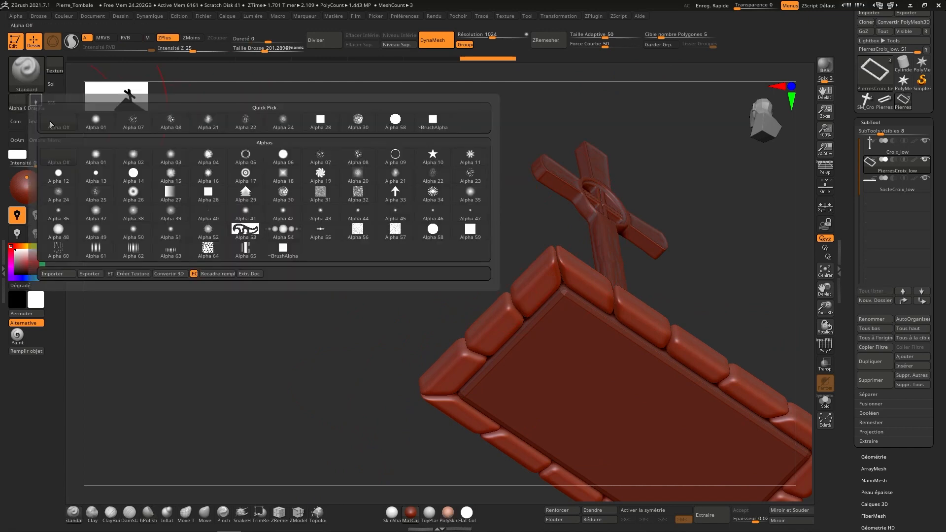
mouse_move(360, 158)
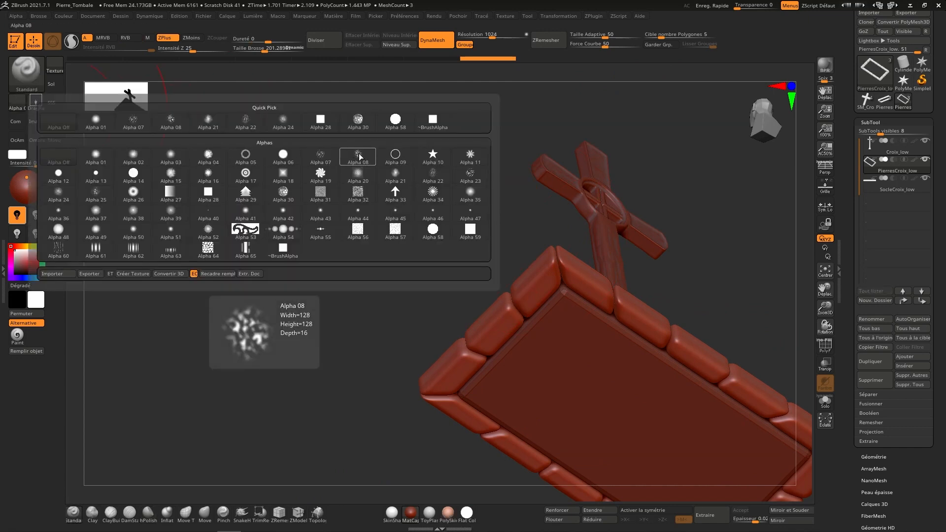
right_click_drag(574, 248, 581, 279)
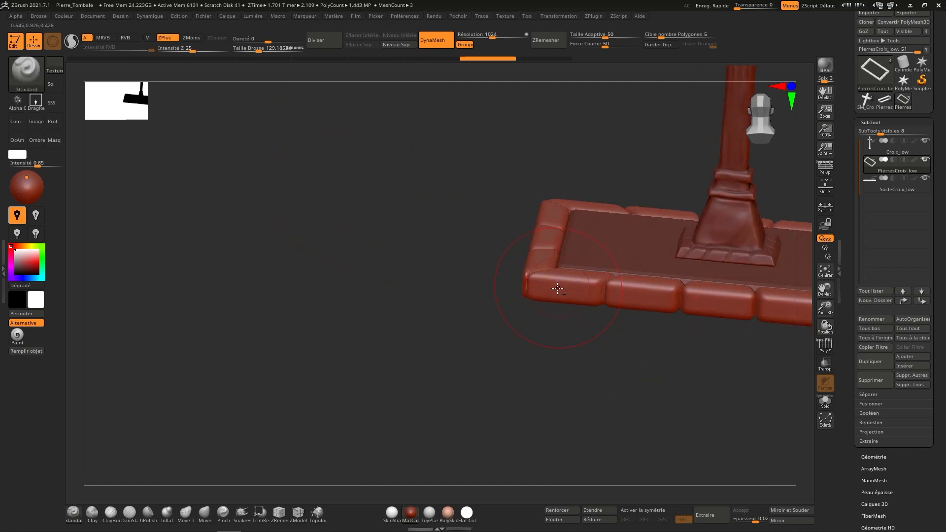
left_click_drag(576, 288, 587, 280)
key("ctrl+z")
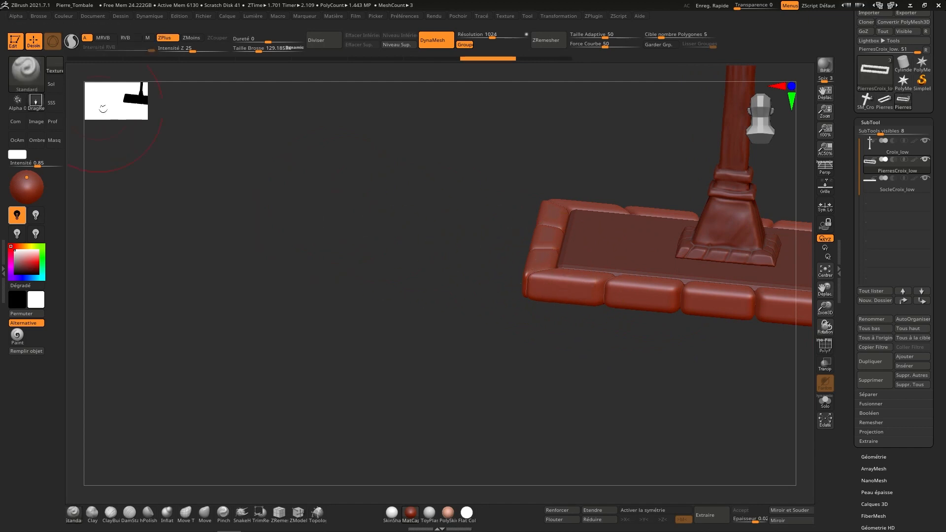
Change the stroke type to Spray and cover the outer faces of the front border stones with the Alpha 08 texture.
left_click(37, 102)
left_click(42, 101)
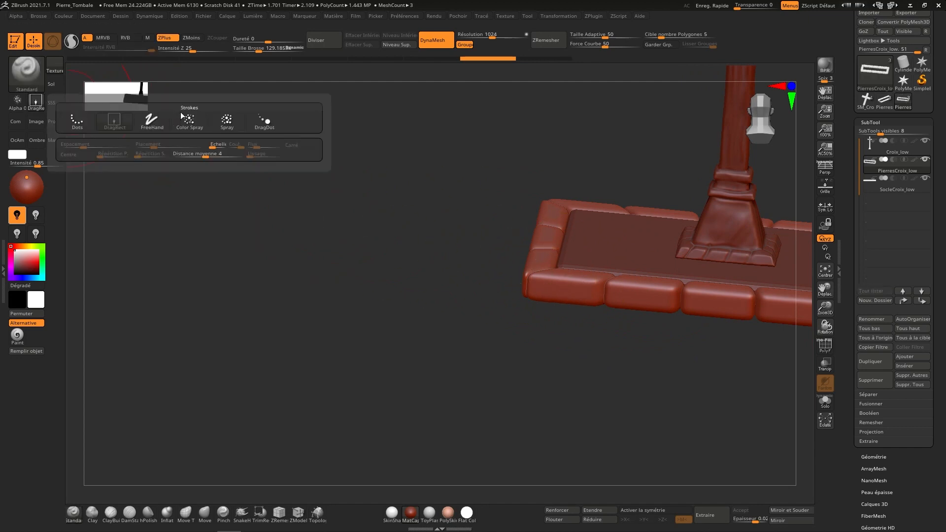
left_click(241, 121)
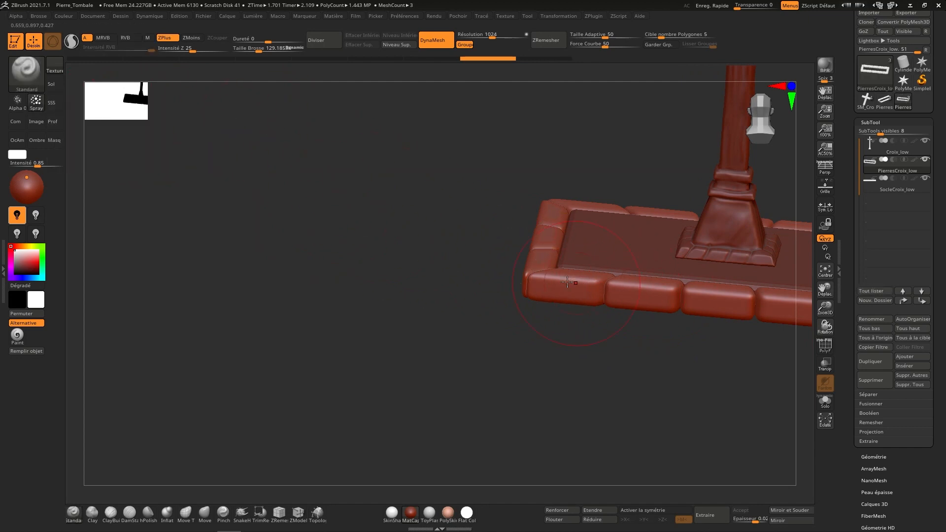
left_click_drag(567, 281, 685, 288)
mouse_move(709, 291)
right_mouse_down()
mouse_move(750, 326)
mouse_move(734, 329)
mouse_move(730, 316)
mouse_move(714, 357)
mouse_move(711, 326)
mouse_move(632, 362)
right_mouse_up()
left_click_drag(692, 350, 720, 326)
mouse_move(754, 340)
right_mouse_down()
mouse_move(724, 315)
mouse_move(636, 394)
right_mouse_up()
Spray the Alpha 08 texture along the outer faces of the remaining border stones.
left_click_drag(591, 427, 691, 252)
right_click_drag(700, 266, 606, 367)
left_click_drag(603, 365, 667, 253)
right_click_drag(690, 242, 665, 290)
left_click_drag(666, 276, 728, 183)
right_click_drag(739, 207, 646, 355)
mouse_move(620, 343)
left_mouse_down()
mouse_move(653, 315)
mouse_move(636, 331)
left_mouse_up()
right_click_drag(641, 340, 674, 318)
left_click_drag(715, 266, 649, 296)
mouse_move(649, 315)
right_mouse_down()
mouse_move(661, 296)
mouse_move(744, 259)
right_mouse_up()
Spray the Alpha 08 texture over the top faces of the border stones around the whole frame.
right_click_drag(682, 268, 658, 364, "alt")
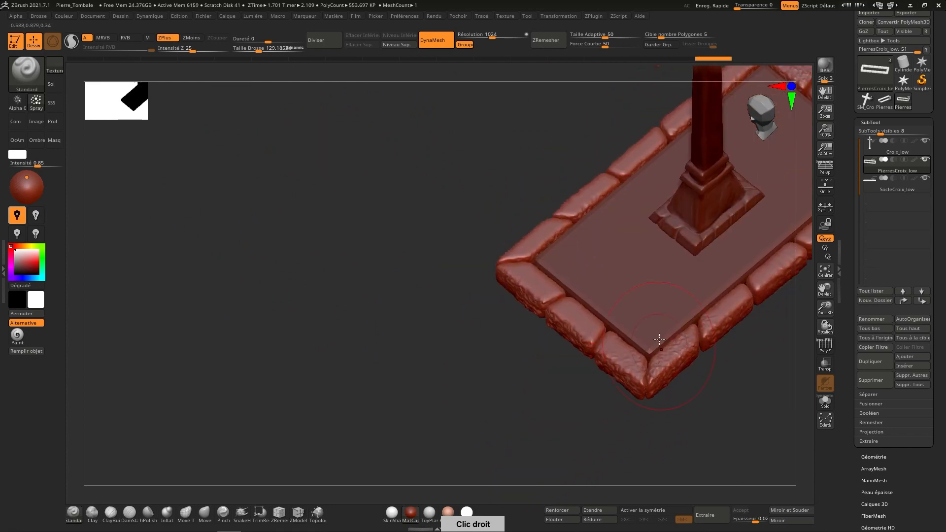
left_click_drag(635, 366, 508, 241)
right_click_drag(508, 236, 487, 324, "alt")
left_click_drag(522, 318, 684, 190)
right_click_drag(683, 189, 561, 311)
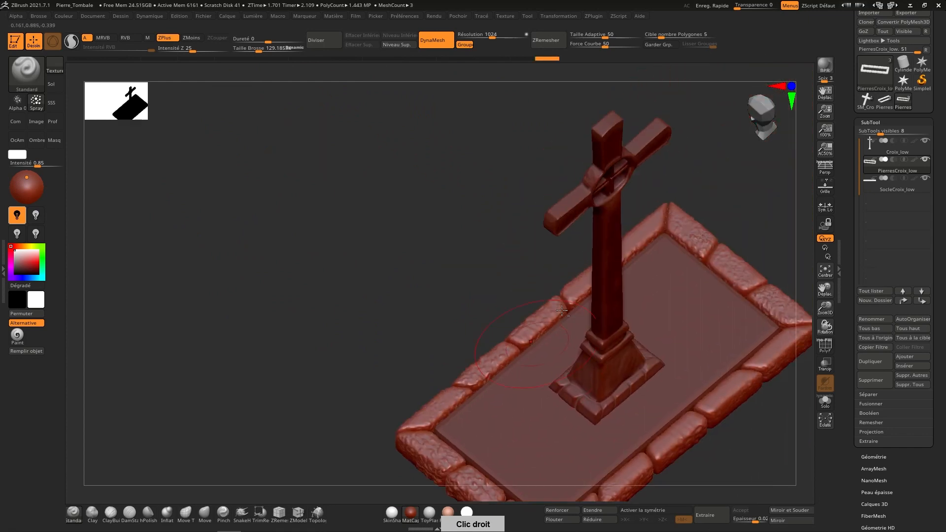
left_click_drag(692, 224, 790, 312)
right_click_drag(795, 320, 761, 270, "alt")
left_click_drag(761, 271, 572, 438)
Spray the Alpha 08 texture over the underside of the border stones.
mouse_move(572, 438)
right_mouse_down()
mouse_move(652, 306)
mouse_move(647, 287)
right_mouse_up()
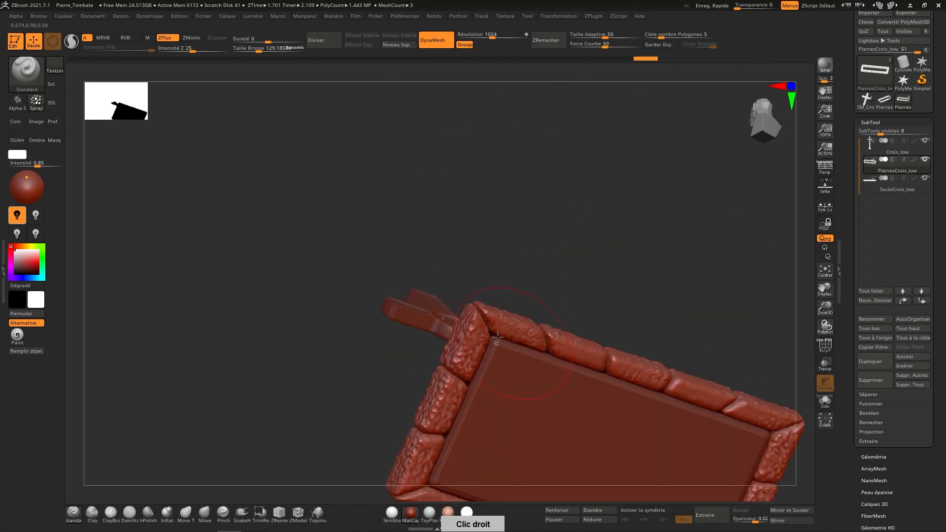
left_click_drag(499, 329, 774, 412)
right_click_drag(774, 412, 753, 320, "alt")
mouse_move(758, 327)
left_mouse_down()
mouse_move(731, 425)
mouse_move(625, 482)
mouse_move(399, 382)
left_mouse_up()
Switch the Standard brush to Alpha 22 with the DragRect stroke type.
left_click(37, 102)
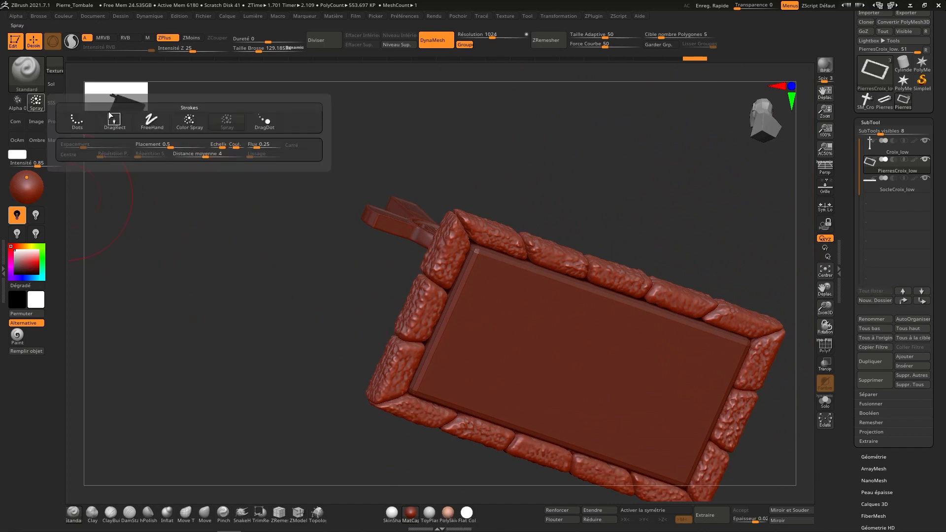
left_click(17, 101)
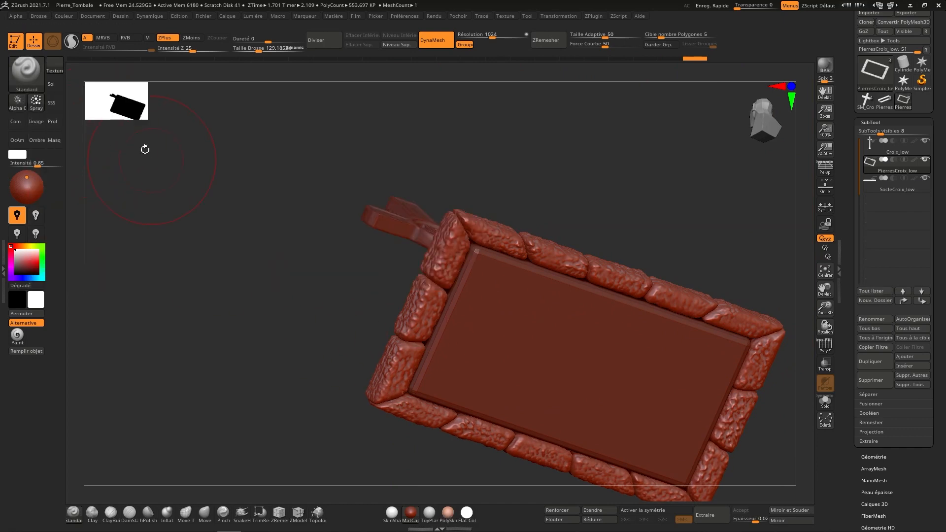
left_click(16, 100)
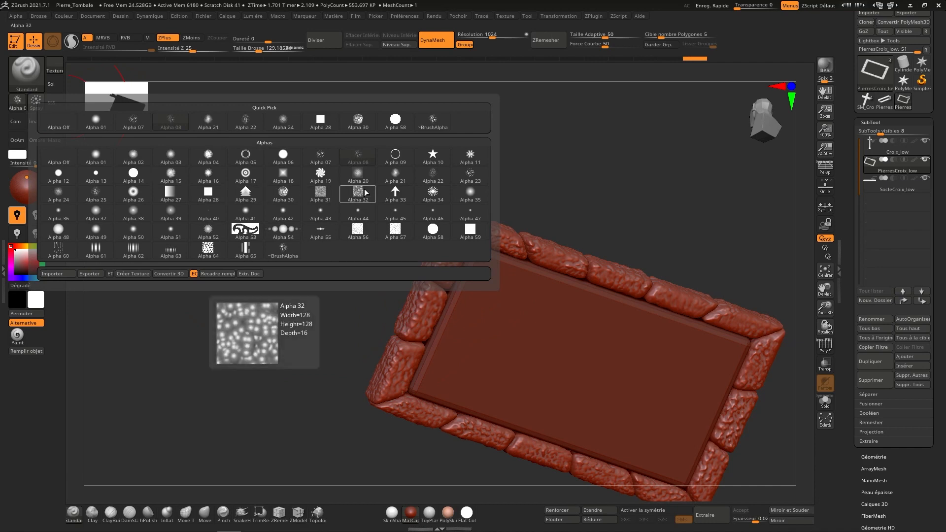
left_click(433, 175)
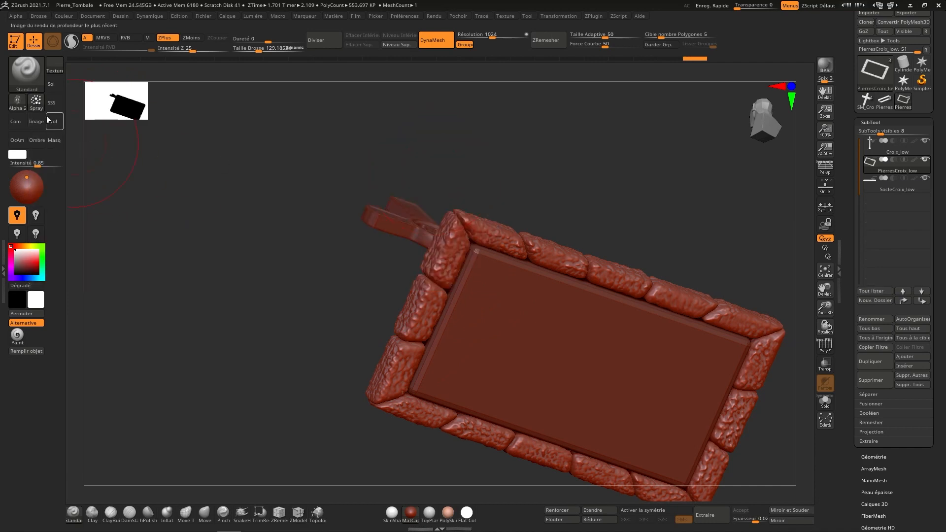
left_click(36, 102)
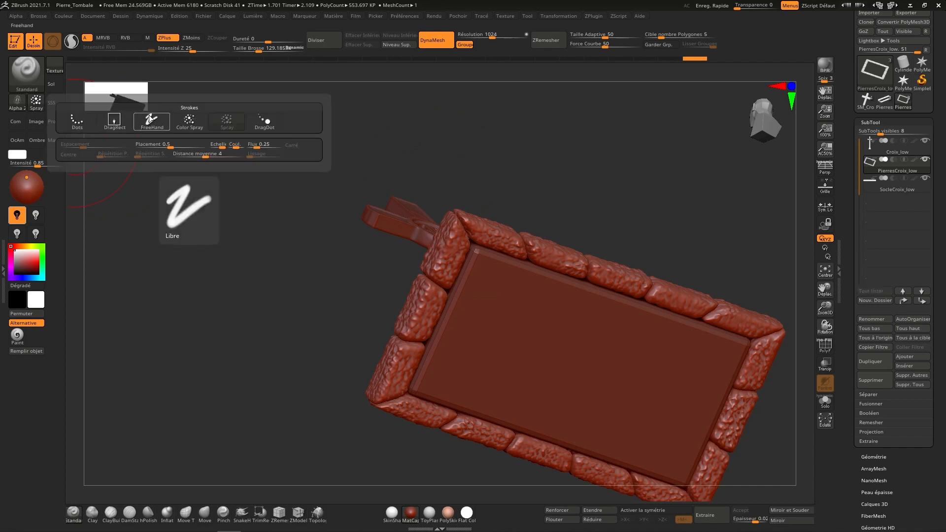
left_click(115, 121)
Stamp Alpha 22 cracks onto the outer faces of one long side's border stones at brush size about 73.
right_click_drag(614, 281, 618, 276)
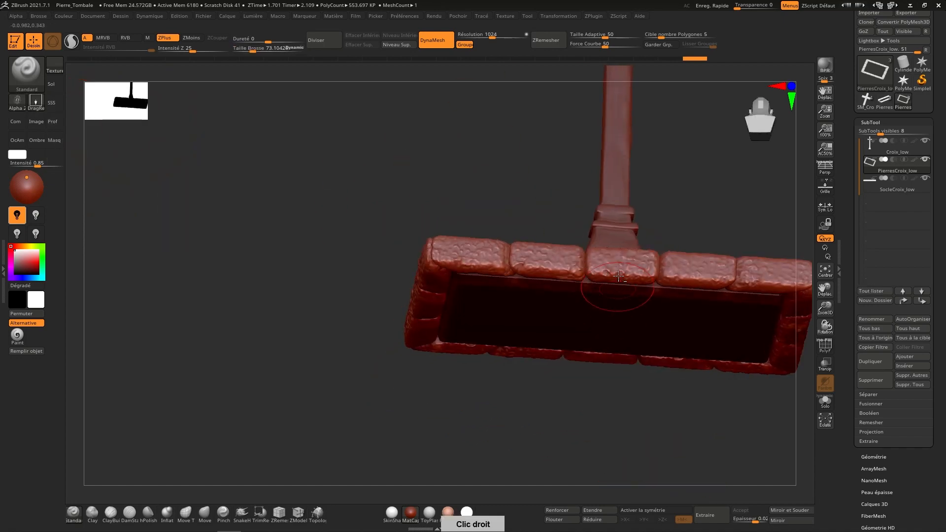
left_click_drag(642, 247, 663, 202)
right_click_drag(663, 202, 679, 308)
left_click_drag(695, 265, 723, 212)
right_click_drag(723, 211, 621, 268, "alt")
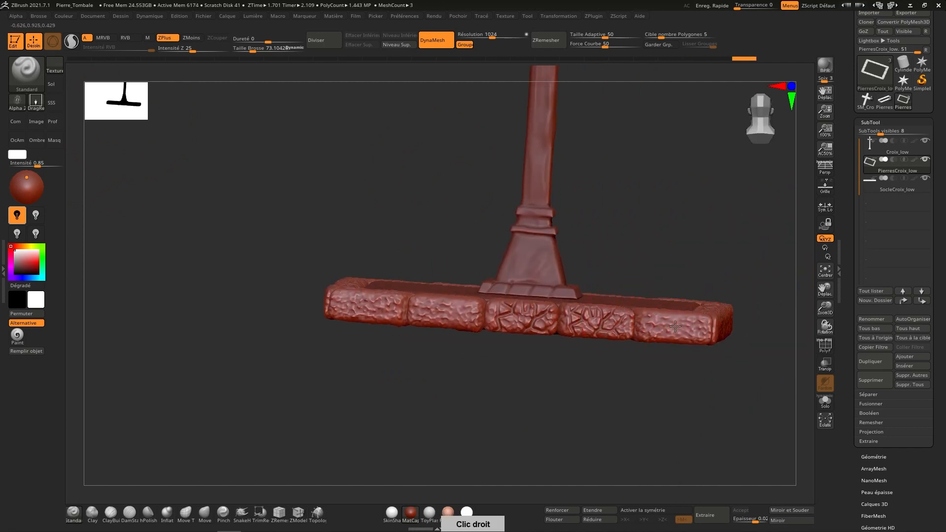
left_click_drag(675, 326, 684, 260)
Stamp Alpha 22 cracks onto the stones of the short end and along the adjoining long side.
right_click_drag(717, 241, 696, 309)
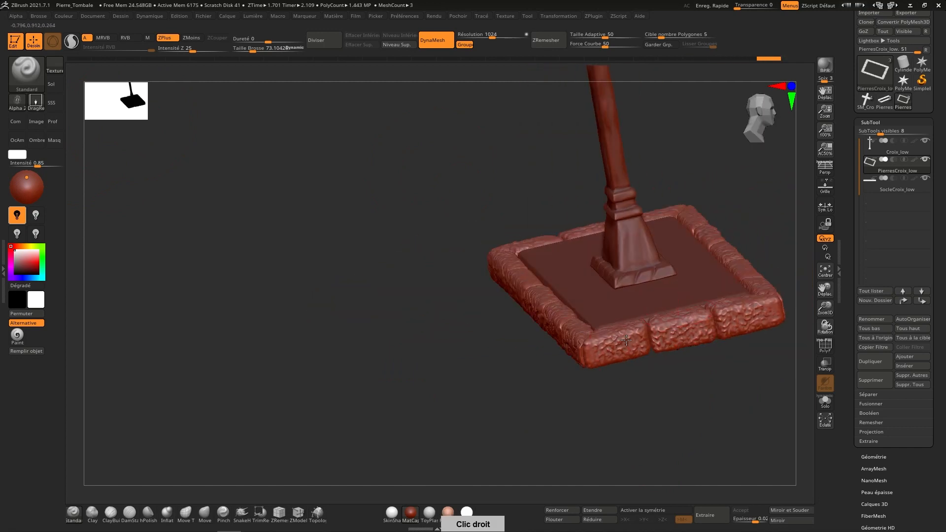
left_click_drag(619, 345, 675, 374)
left_click_drag(681, 329, 728, 341)
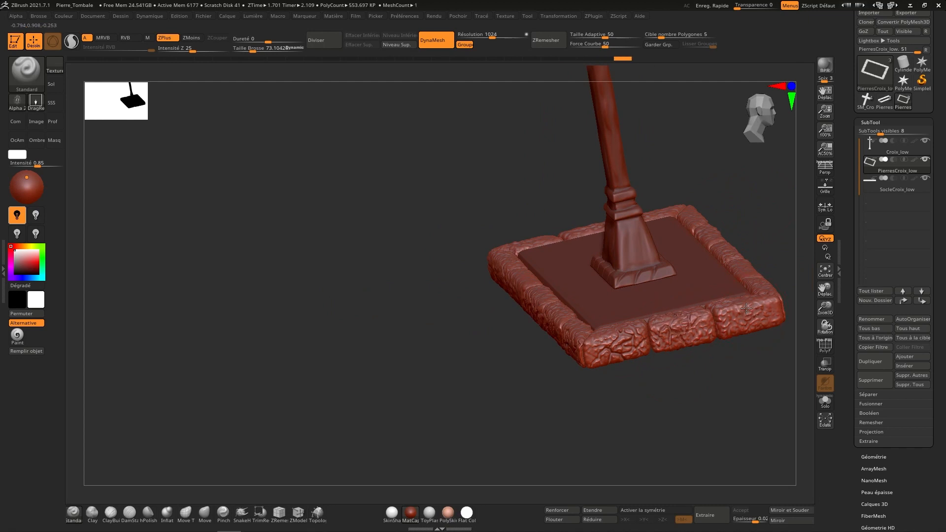
right_click_drag(749, 315, 709, 340)
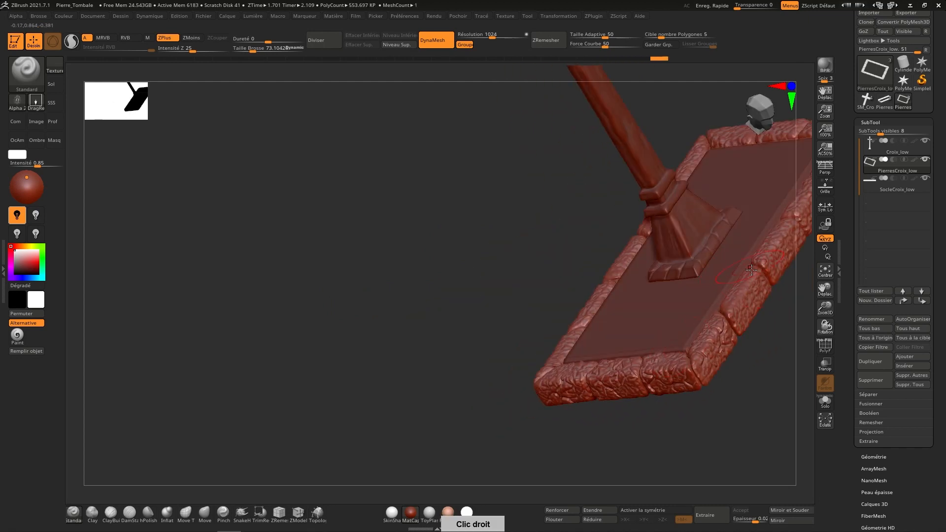
right_click_drag(751, 270, 683, 361)
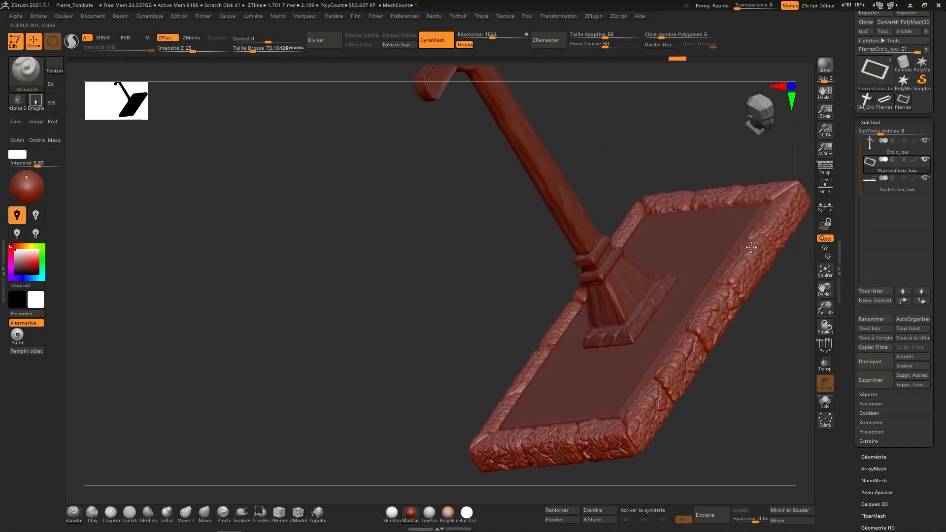
right_click_drag(746, 271, 690, 323)
right_click_drag(677, 272, 684, 333)
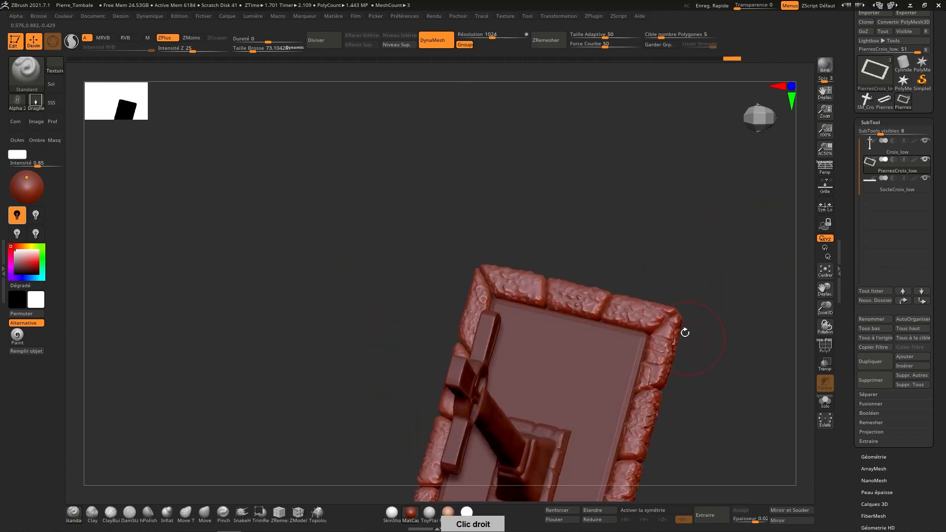
Stamp Alpha 22 cracks onto the top faces of the border stones at the opposite short end and its corner.
left_click_drag(648, 313, 595, 263)
left_click_drag(577, 299, 510, 245)
mouse_move(516, 286)
left_mouse_down()
mouse_move(464, 273)
mouse_move(513, 264)
left_mouse_up()
right_click_drag(512, 264, 548, 326)
left_click_drag(467, 386, 481, 275)
right_click_drag(481, 276, 485, 242)
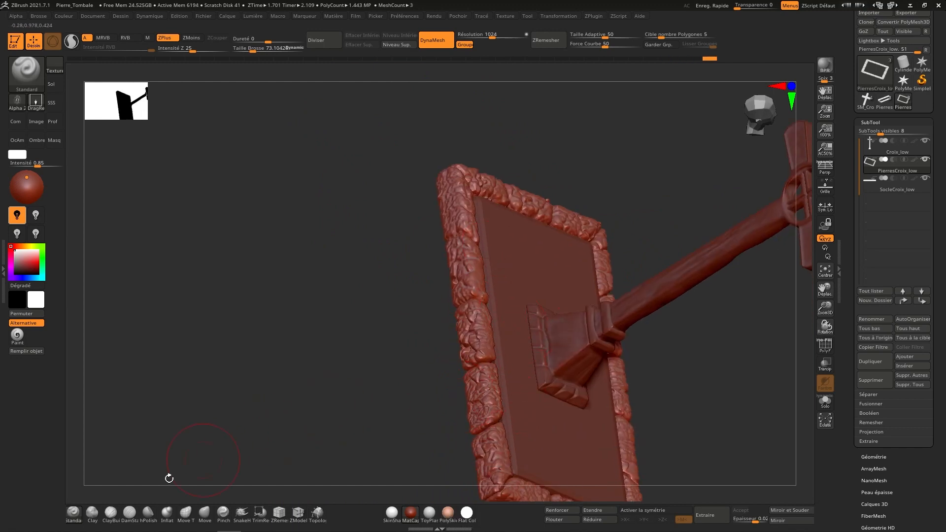
Switch to the ClayBuildup brush and begin smoothing the cracked outer faces along one long side's border stones at brush size about 90.
left_click(111, 514)
key("s")
right_click_drag(463, 347, 477, 374)
key("s")
left_click_drag(477, 373, 484, 377)
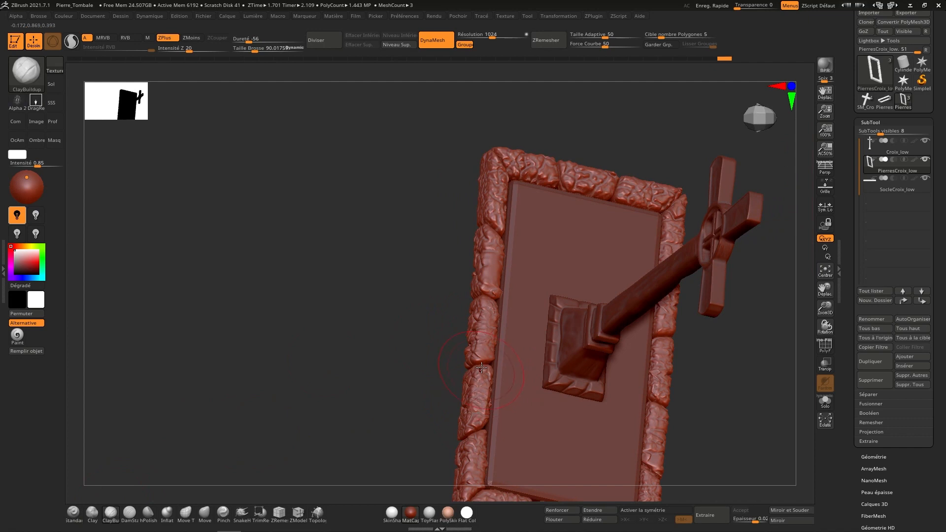
key("shift")
key("shift")
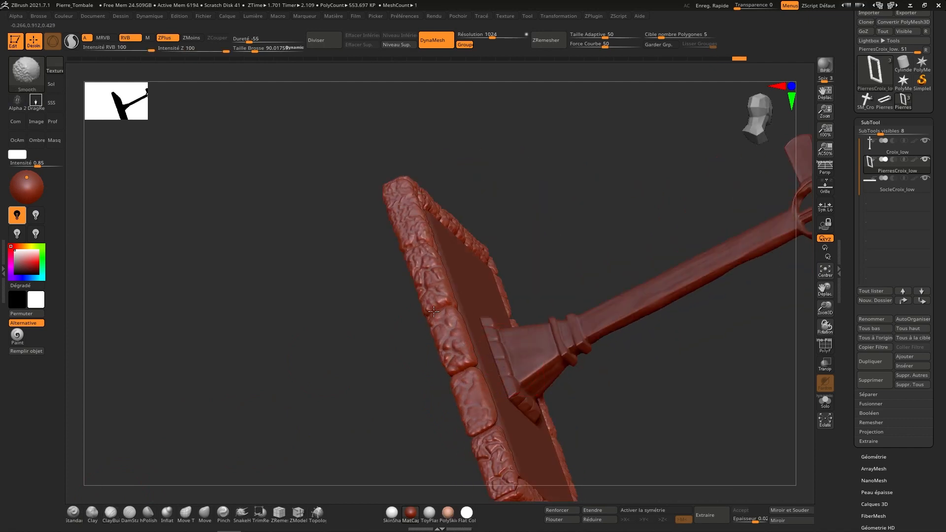
Smooth down the crack relief along the long side and around the adjoining corner stones at brush size about 163.
key("s")
left_click_drag(482, 321, 485, 320)
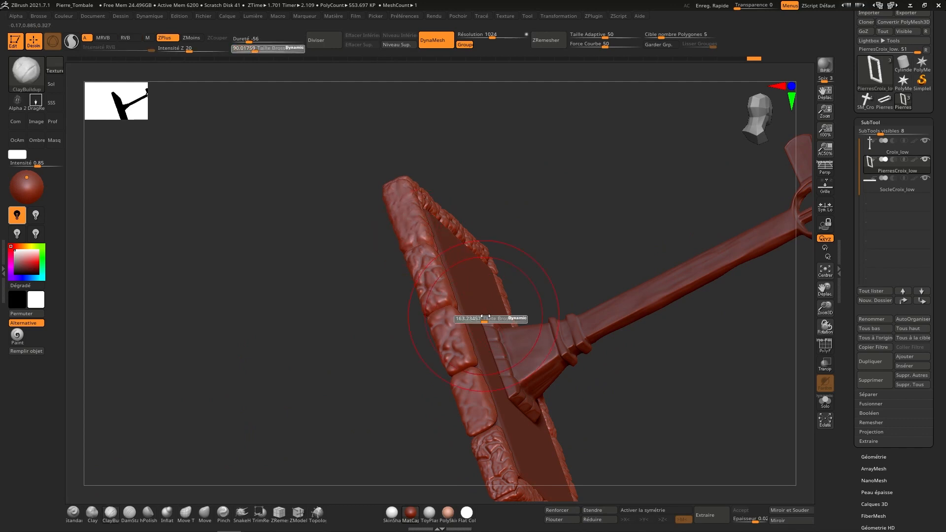
right_click_drag(488, 374, 471, 298, "alt")
mouse_move(470, 375)
left_mouse_down("shift")
mouse_move(479, 411)
mouse_move(521, 429)
left_mouse_up("shift")
right_click_drag(520, 429, 517, 381)
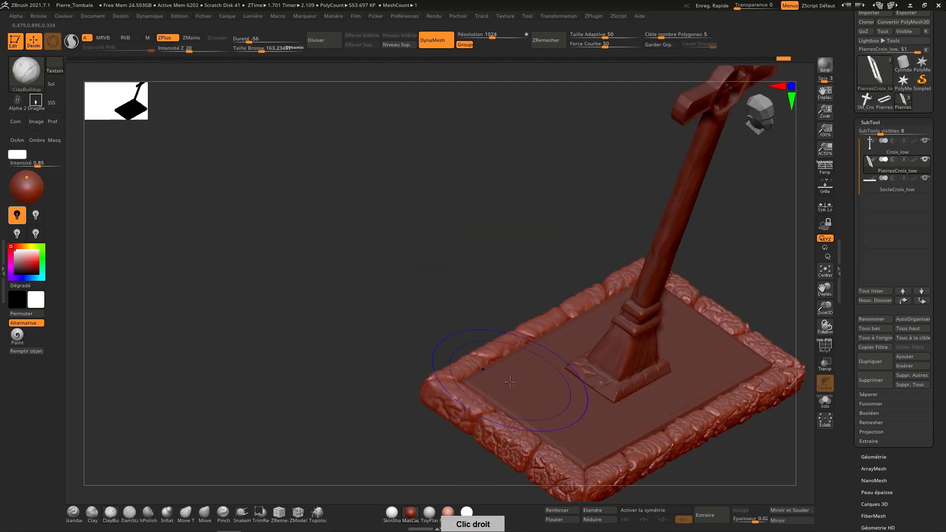
left_click_drag(500, 446, 562, 478, "shift")
right_click_drag(571, 410, 542, 364, "alt")
Smooth down the crack relief on the remaining border stones, covering the other long side and the short ends.
mouse_move(519, 423)
left_mouse_down("shift")
mouse_move(564, 436)
mouse_move(596, 408)
left_mouse_up("shift")
right_click_drag(603, 411, 567, 424)
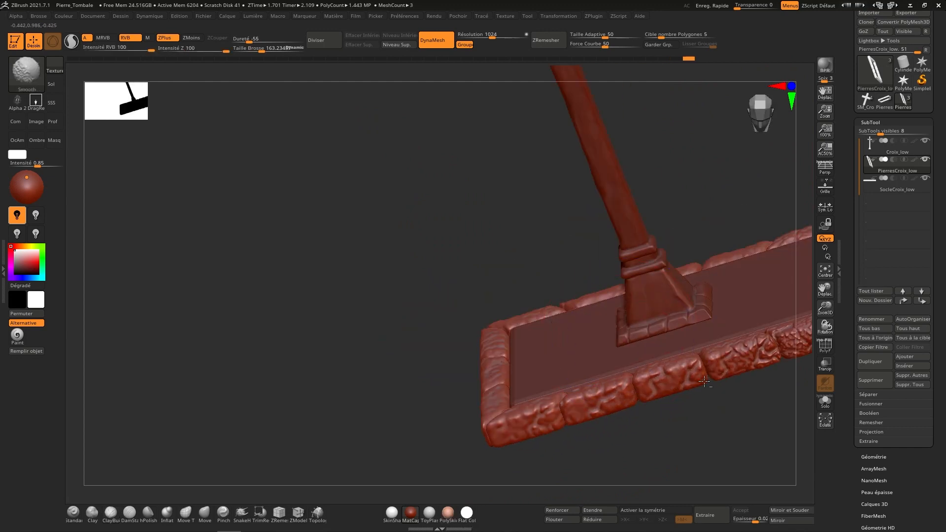
right_click_drag(645, 398, 660, 375)
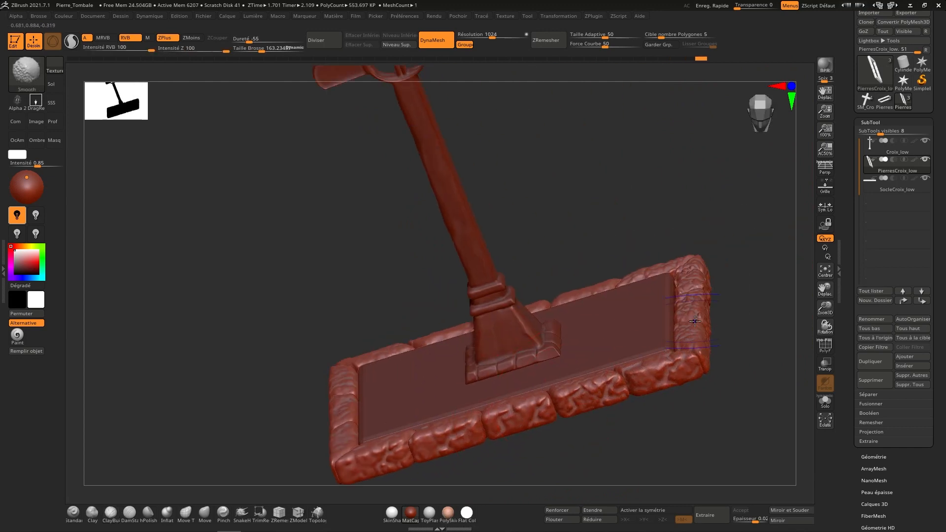
right_click_drag(694, 321, 544, 360)
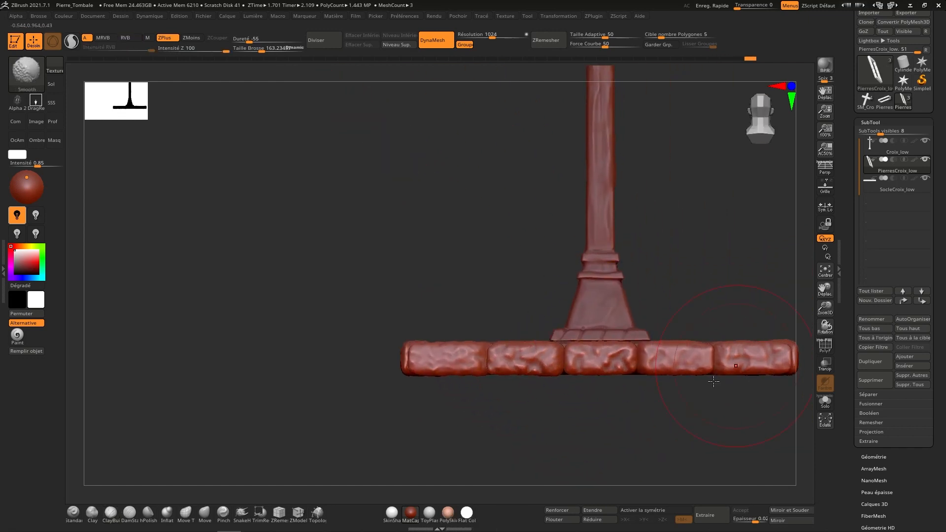
right_click_drag(736, 363, 637, 363)
right_click_drag(440, 370, 434, 361)
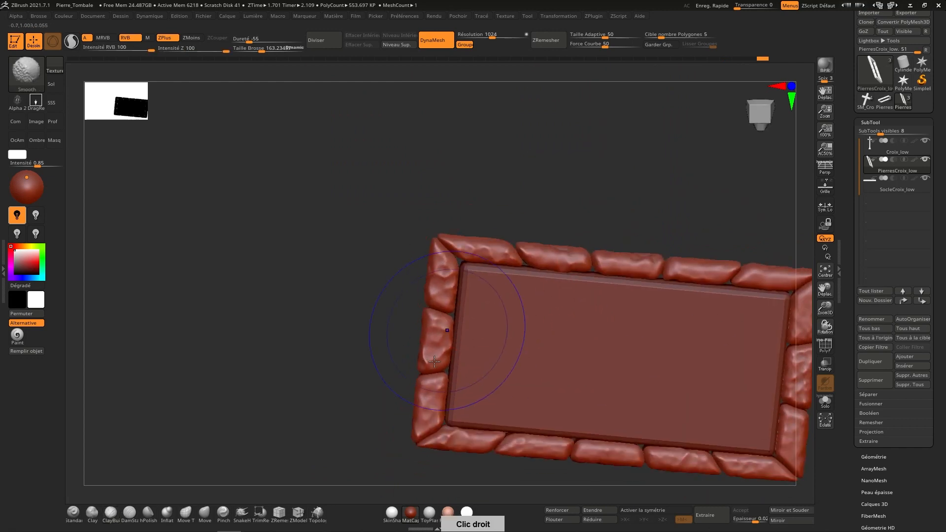
right_click_drag(603, 447, 626, 403)
Isolate the SocleCroix_low subtool and smooth the slab's top surface and edges.
left_click(899, 188)
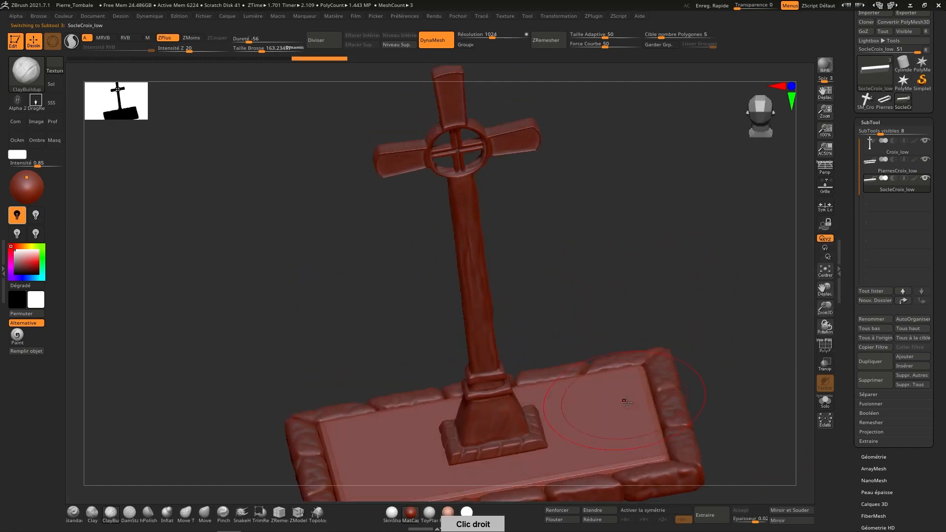
right_click_drag(768, 140, 765, 146, "shift")
left_click(827, 404)
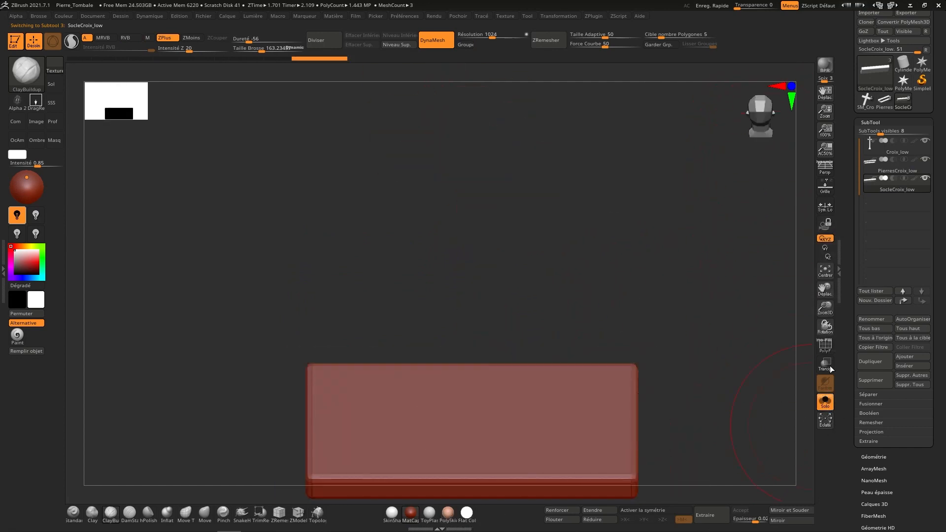
left_click(768, 123)
right_click_drag(554, 312, 617, 384, "alt")
left_click_drag(377, 260, 368, 298, "shift")
left_click_drag(523, 422, 702, 320, "shift")
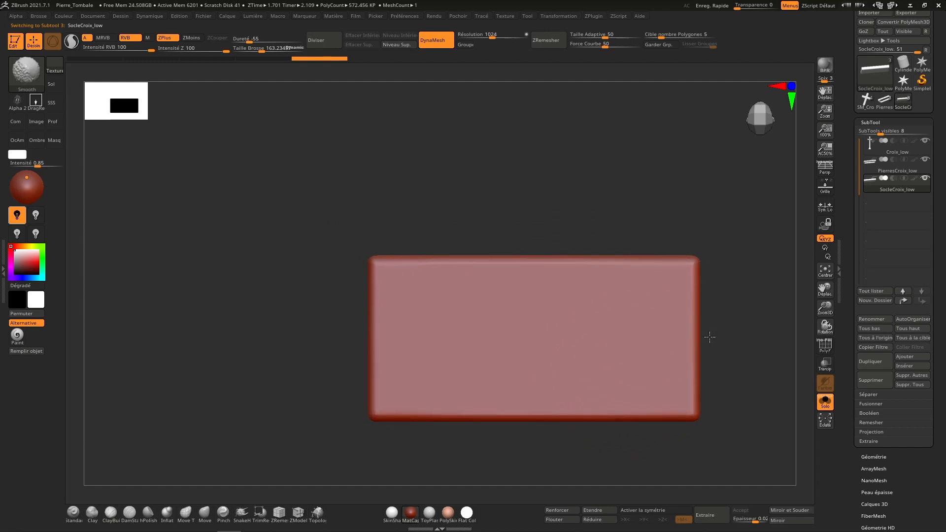
Carve two straight grooves across the slab's width near one end with the DamStandard brush at size about 28.
left_click(129, 513)
key("space")
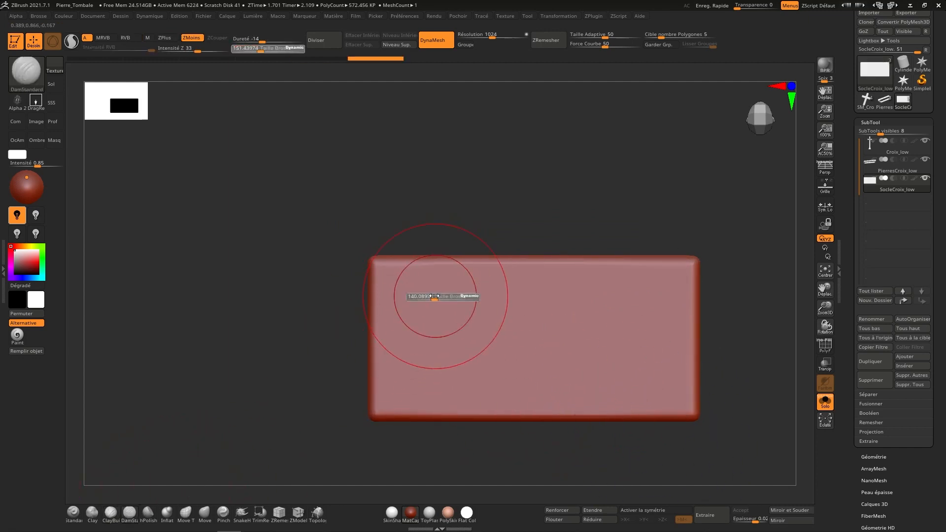
left_click_drag(434, 296, 398, 300)
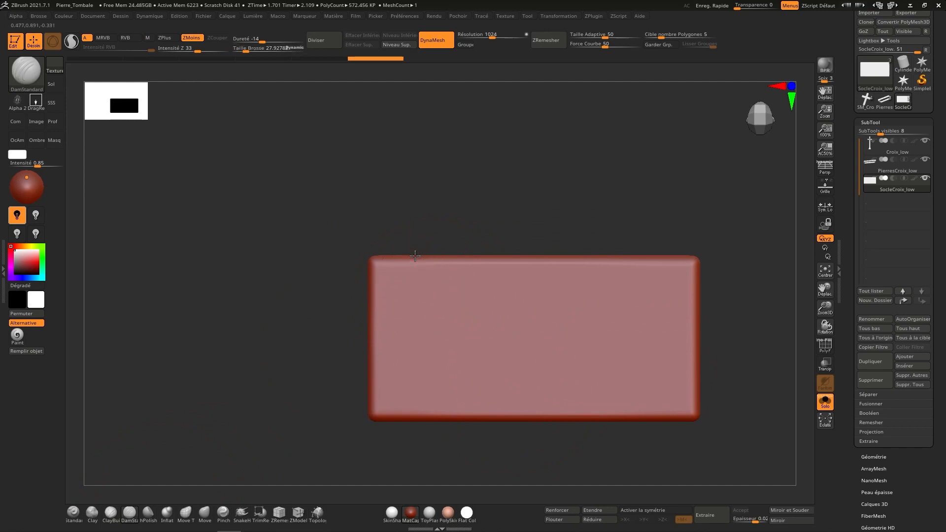
left_click_drag(419, 423, 414, 428)
left_click_drag(413, 428, 413, 427)
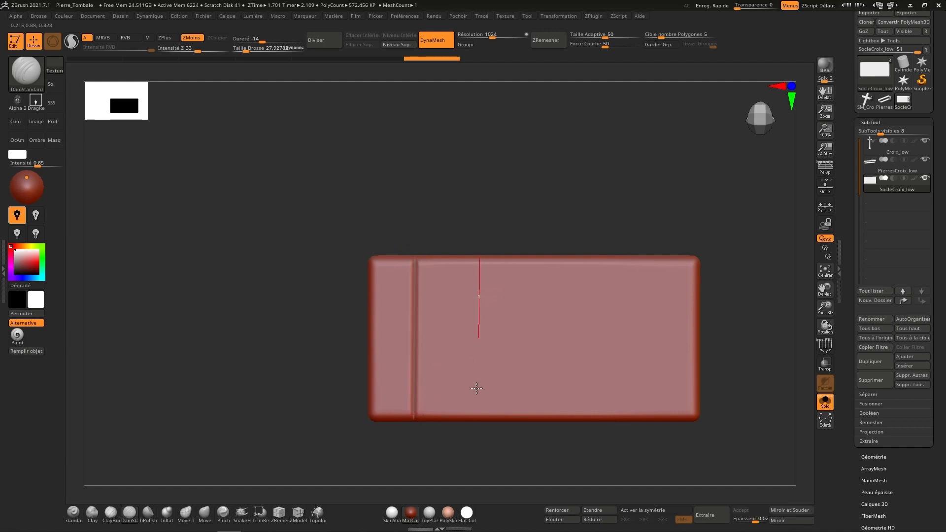
left_click_drag(479, 442, 478, 442)
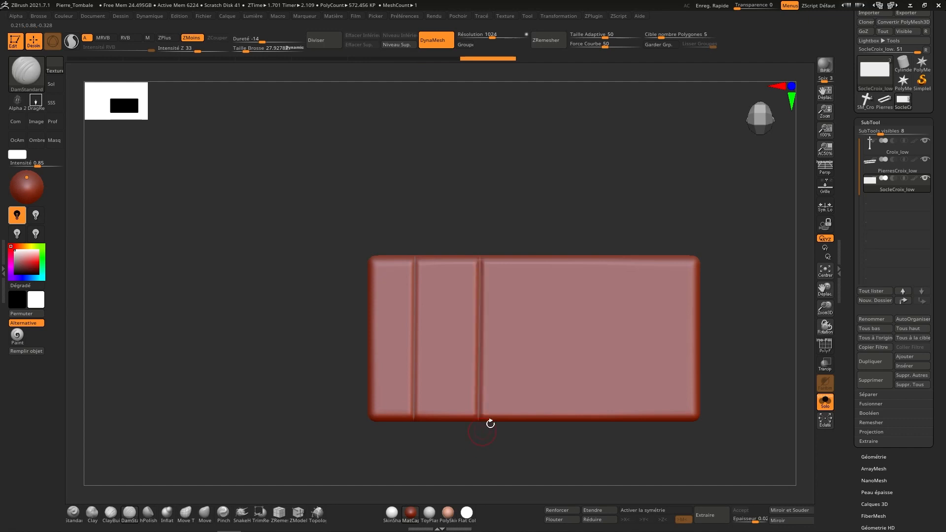
Carve three more roughly evenly spaced grooves across the slab's width, redoing the last one to straighten its placement.
key("shift")
left_click_drag(539, 260, 540, 259, "shift")
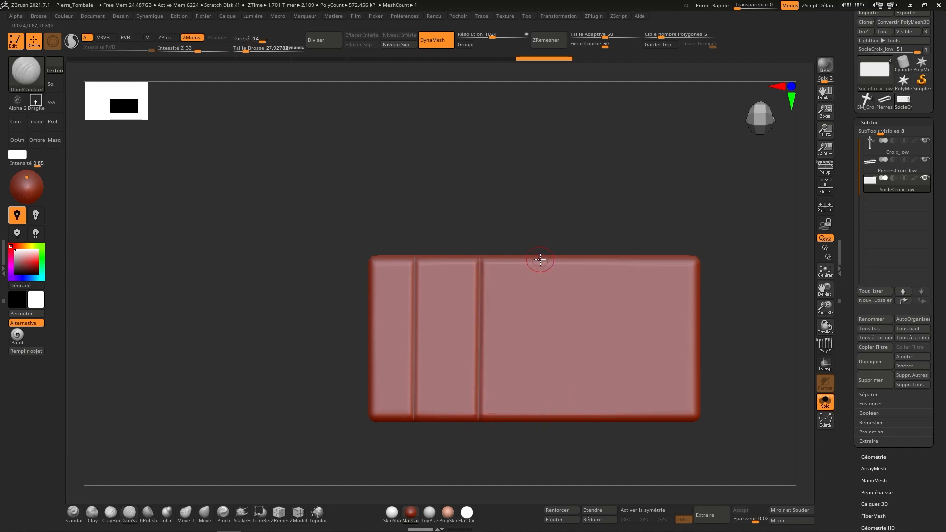
left_click_drag(538, 423, 539, 421)
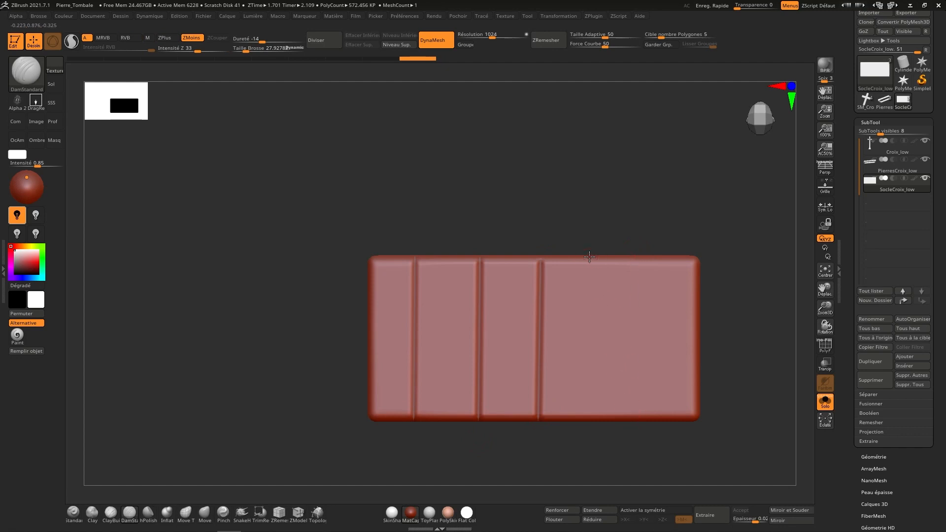
left_click_drag(588, 423, 647, 416)
key("ctrl+z")
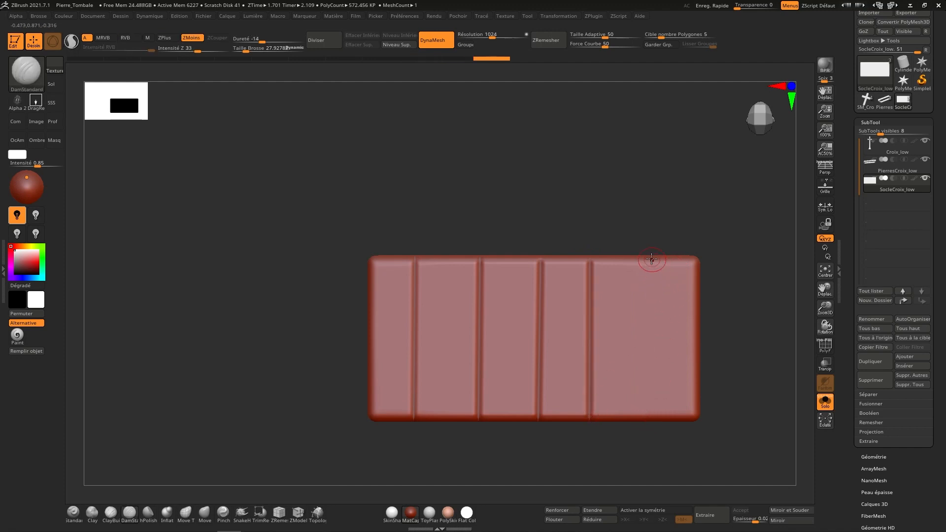
key("ctrl+z")
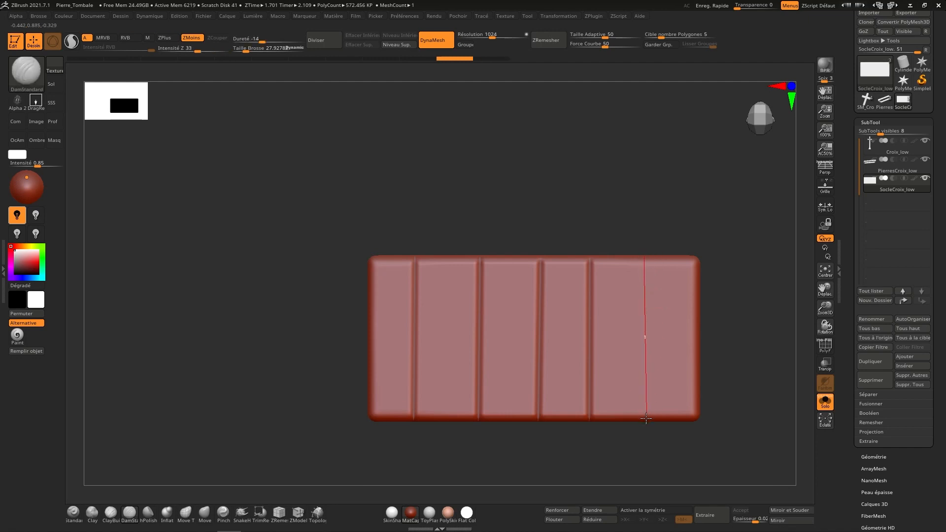
left_click_drag(646, 418, 647, 415)
Retrace the crosswise grooves freehand to make their straight lines slightly wavy.
left_click_drag(589, 393, 590, 416)
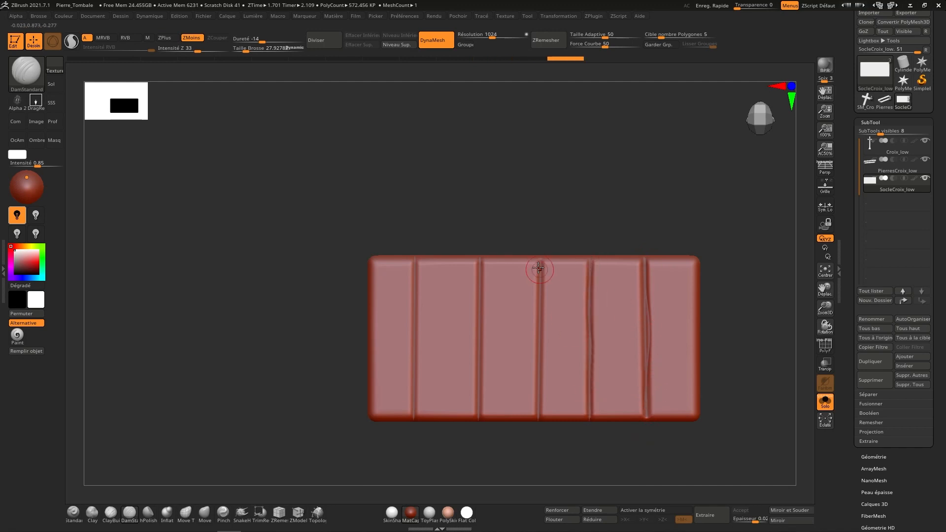
left_click_drag(537, 312, 541, 416)
left_click_drag(480, 260, 486, 435)
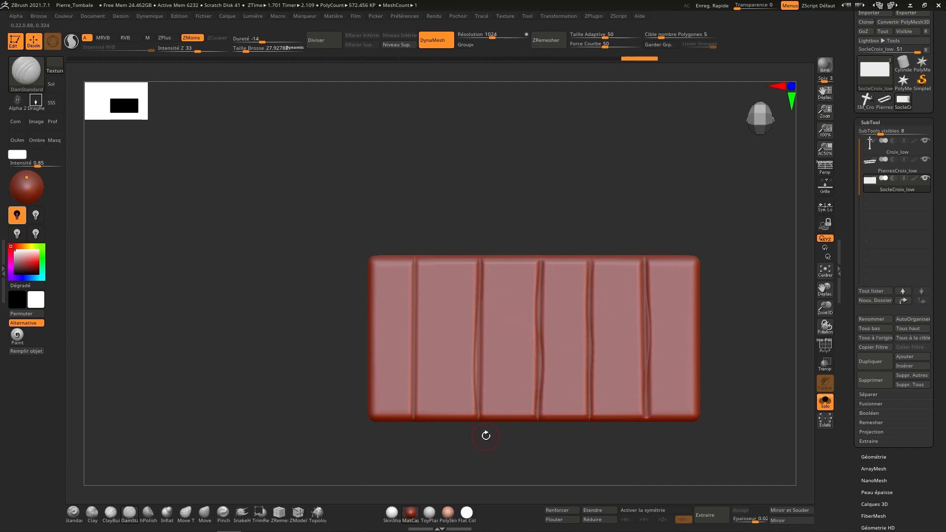
left_click_drag(411, 257, 418, 430)
Carve four wavy grooves along the slab's length at brush size about 62, dividing the surface into tiles.
key("s")
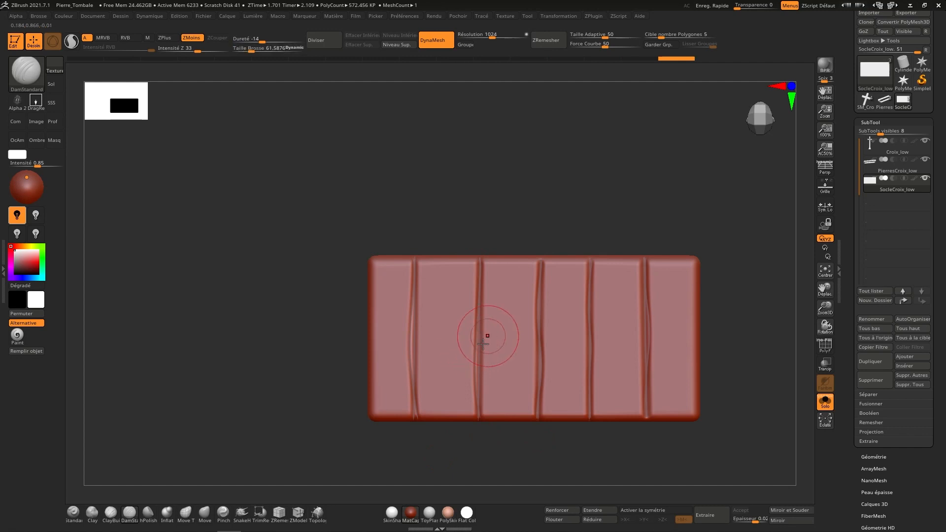
left_click_drag(393, 385, 699, 393)
left_click_drag(380, 339, 702, 363)
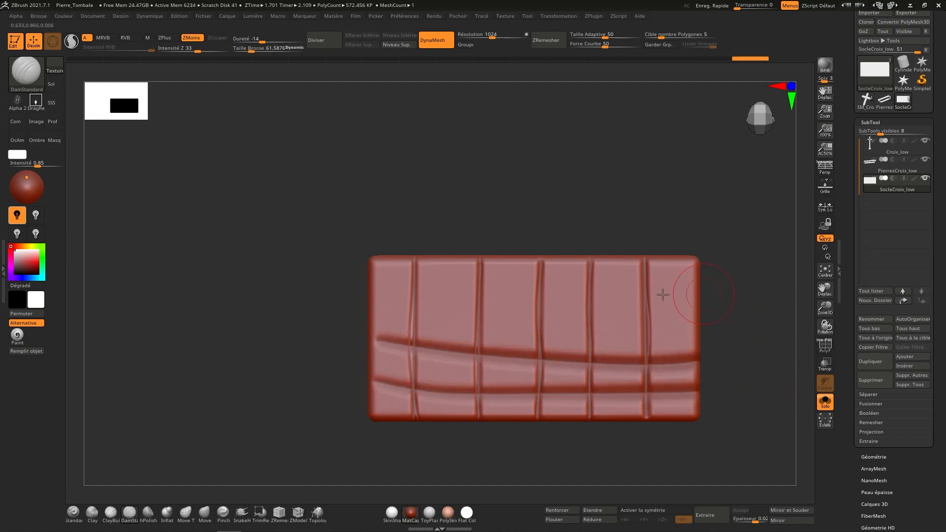
mouse_move(370, 301)
left_mouse_down()
mouse_move(697, 318)
mouse_move(433, 276)
mouse_move(372, 278)
left_mouse_up()
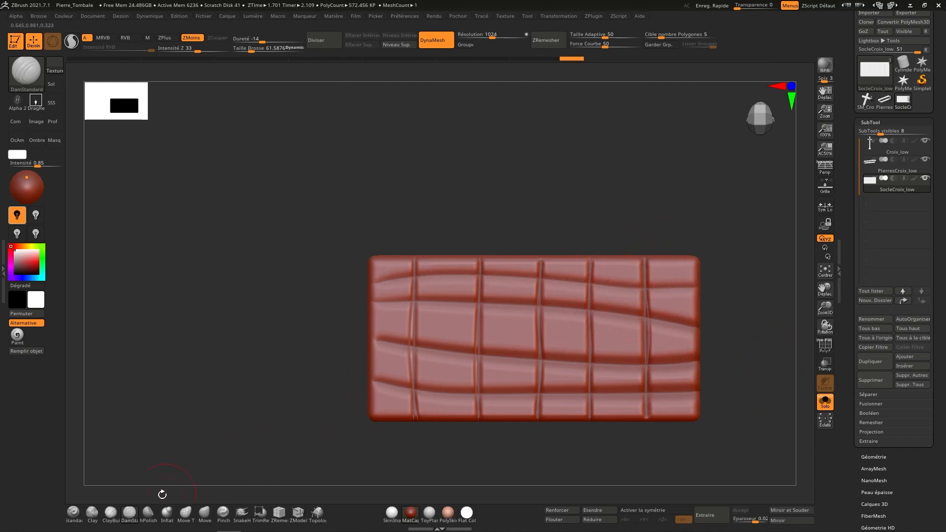
Build up the middle row's last two tiles at one end with ClayBuildup and smooth their surfaces.
left_click(107, 517)
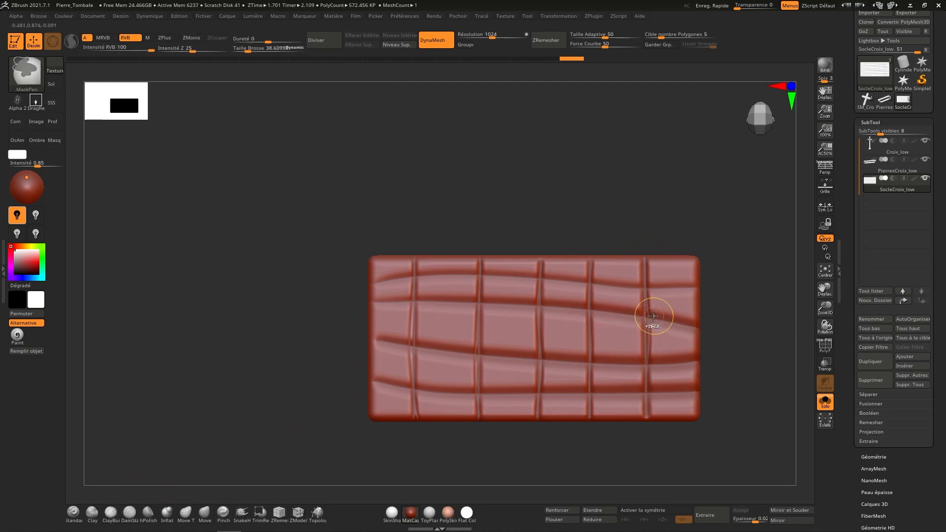
right_click_drag(654, 313, 638, 331, "ctrl")
left_click_drag(634, 332, 638, 320)
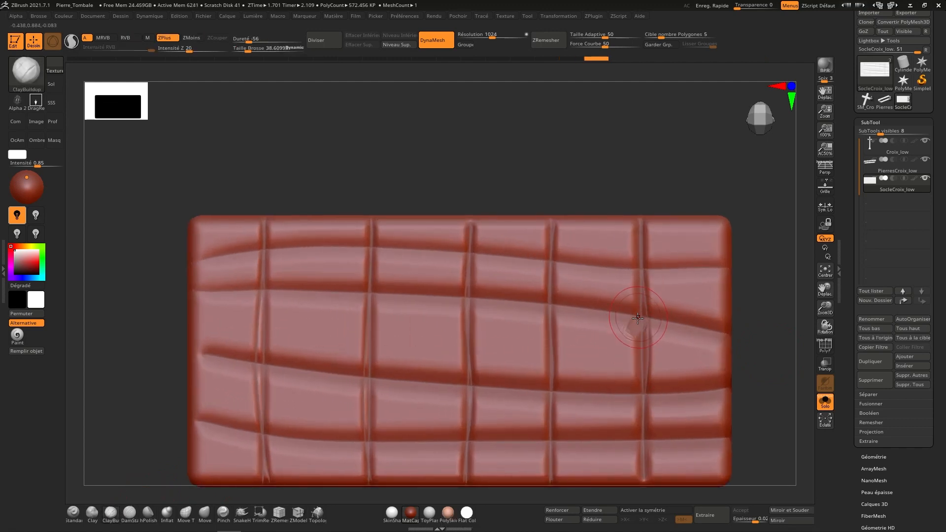
mouse_move(558, 320)
left_mouse_down()
mouse_move(566, 385)
mouse_move(639, 375)
mouse_move(571, 340)
mouse_move(616, 332)
left_mouse_up()
key("s")
left_click_drag(640, 318, 631, 339, "shift")
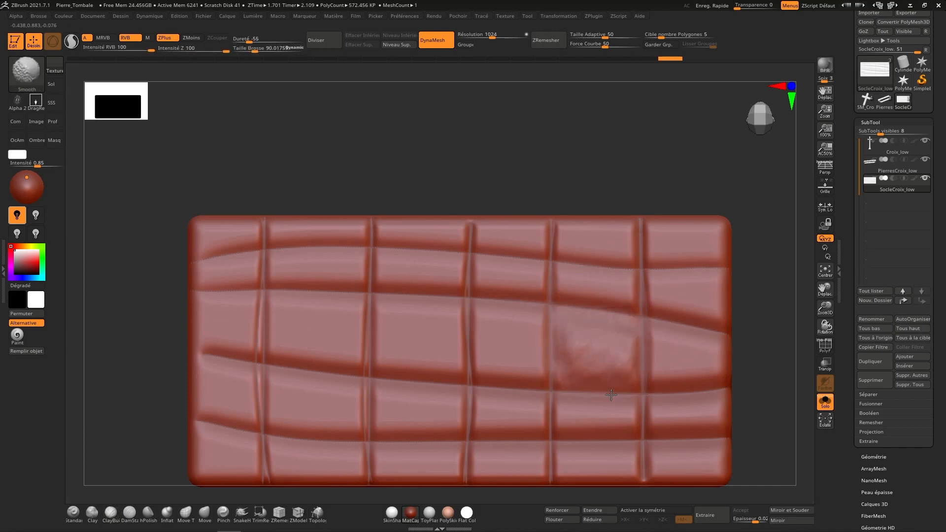
mouse_move(611, 395)
left_mouse_down("shift")
mouse_move(643, 350)
mouse_move(688, 373)
mouse_move(714, 347)
mouse_move(675, 349)
left_mouse_up("shift")
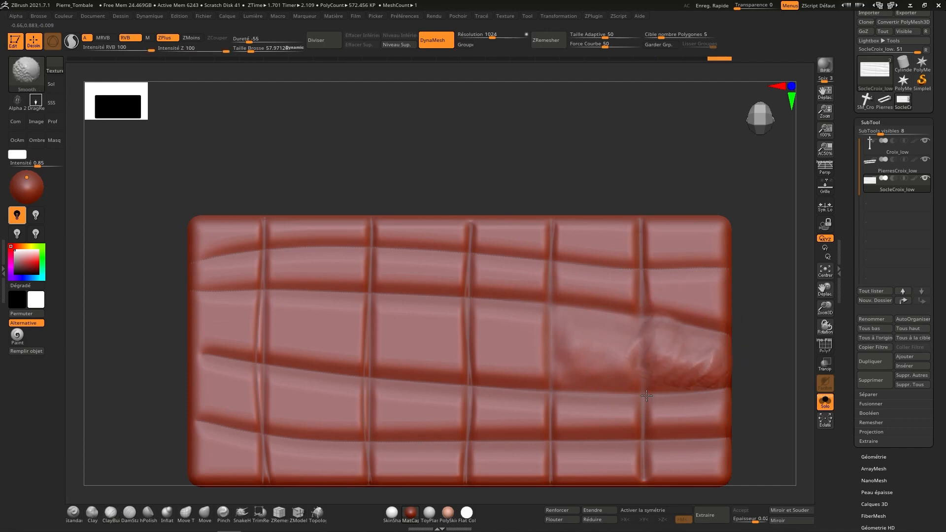
Sculpt uneven ClayBuildup relief over the other tiles in the slab's two end columns and soften it.
mouse_move(719, 288)
left_mouse_down()
mouse_move(690, 295)
mouse_move(646, 286)
mouse_move(676, 270)
mouse_move(657, 245)
mouse_move(707, 258)
left_mouse_up()
left_click_drag(689, 237, 670, 228, "shift")
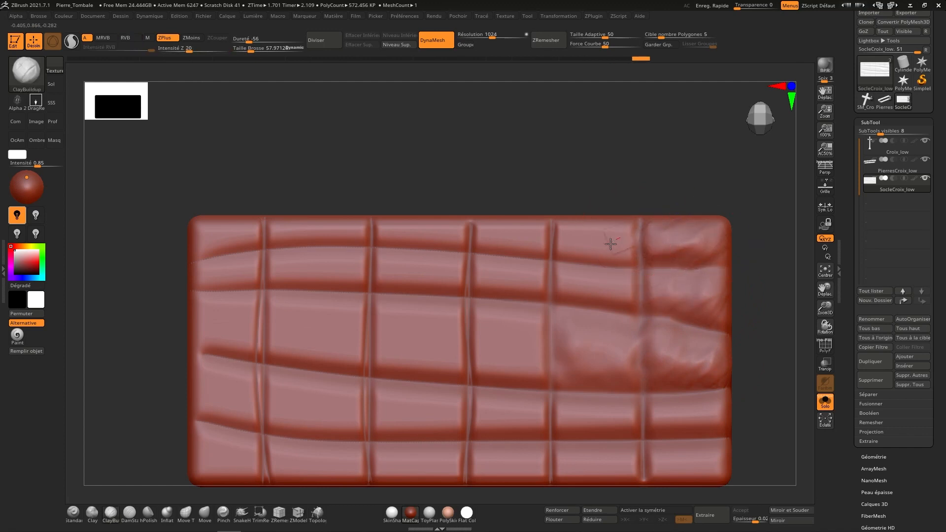
mouse_move(610, 243)
left_mouse_down()
mouse_move(564, 256)
mouse_move(581, 232)
mouse_move(636, 294)
mouse_move(600, 345)
left_mouse_up()
mouse_move(561, 409)
left_mouse_down()
mouse_move(575, 401)
mouse_move(634, 412)
mouse_move(567, 398)
left_mouse_up()
mouse_move(646, 433)
left_mouse_down()
mouse_move(670, 403)
mouse_move(681, 424)
left_mouse_up()
right_click_drag(681, 400, 680, 321, "alt")
mouse_move(676, 386)
left_mouse_down()
mouse_move(699, 377)
mouse_move(687, 379)
left_mouse_up()
mouse_move(602, 378)
left_mouse_down()
mouse_move(629, 382)
mouse_move(555, 384)
left_mouse_up()
left_click_drag(624, 389, 596, 367, "shift")
Sculpt uneven ClayBuildup relief over the tiles of the fourth column and its border with the fifth.
mouse_move(507, 320)
left_mouse_down()
mouse_move(498, 327)
mouse_move(529, 328)
left_mouse_up()
mouse_move(529, 328)
left_mouse_down("shift")
mouse_move(493, 315)
mouse_move(524, 329)
mouse_move(536, 322)
left_mouse_up("shift")
mouse_move(541, 316)
left_mouse_down("shift")
mouse_move(519, 331)
mouse_move(534, 322)
left_mouse_up("shift")
mouse_move(536, 268)
left_mouse_down()
mouse_move(479, 250)
mouse_move(518, 245)
mouse_move(502, 237)
left_mouse_up()
left_click_drag(524, 192, 536, 200)
right_click_drag(533, 213, 537, 282, "alt")
mouse_move(504, 267)
left_mouse_down()
mouse_move(544, 261)
mouse_move(524, 299)
left_mouse_up()
mouse_move(564, 244)
left_mouse_down()
mouse_move(544, 275)
mouse_move(514, 256)
mouse_move(473, 305)
mouse_move(526, 344)
mouse_move(576, 340)
mouse_move(640, 404)
mouse_move(670, 355)
mouse_move(522, 331)
mouse_move(584, 330)
left_mouse_up()
Smooth the reworked columns at brush size about 163, and touch up the fourth column's edge tile at size about 73.
key("s")
mouse_move(665, 291)
left_mouse_down("shift")
mouse_move(679, 360)
mouse_move(634, 442)
left_mouse_up("shift")
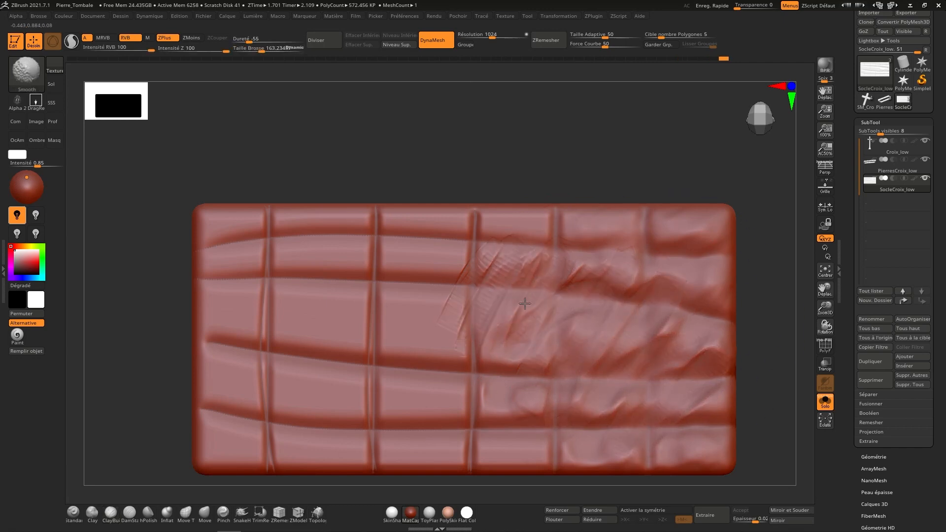
mouse_move(488, 245)
left_mouse_down("shift")
mouse_move(579, 315)
mouse_move(594, 291)
mouse_move(549, 274)
mouse_move(507, 275)
mouse_move(534, 261)
left_mouse_up("shift")
key("s")
key("s")
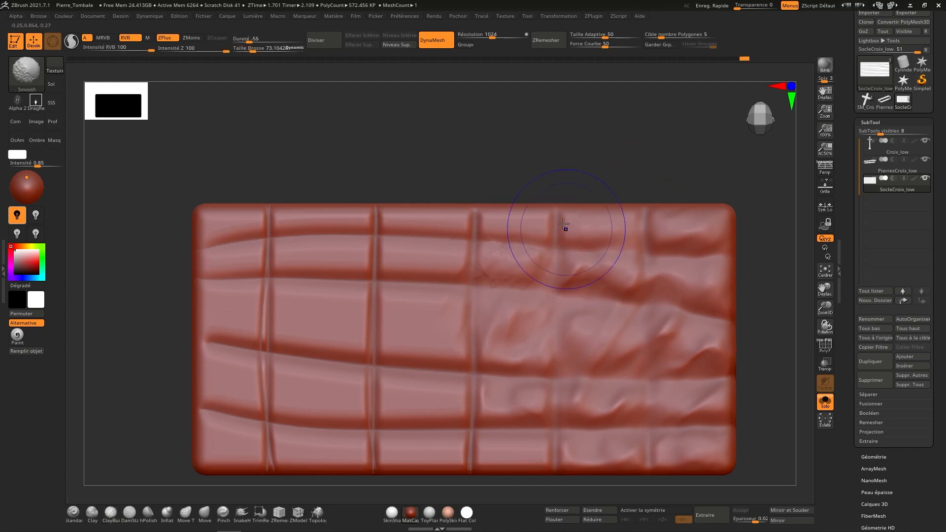
left_click_drag(537, 221, 474, 244)
mouse_move(510, 236)
left_mouse_down("shift")
mouse_move(588, 224)
mouse_move(626, 239)
left_mouse_up("shift")
Sculpt ClayBuildup relief over the third column's tiles and smooth part of it.
right_click_drag(549, 300, 639, 236, "alt")
mouse_move(510, 381)
left_mouse_down()
mouse_move(536, 382)
mouse_move(507, 386)
mouse_move(519, 367)
mouse_move(515, 378)
mouse_move(506, 373)
left_mouse_up()
mouse_move(497, 334)
left_mouse_down()
mouse_move(531, 332)
mouse_move(520, 326)
mouse_move(509, 341)
mouse_move(518, 336)
left_mouse_up()
mouse_move(526, 263)
left_mouse_down()
mouse_move(503, 271)
mouse_move(539, 284)
mouse_move(484, 279)
left_mouse_up()
left_click_drag(533, 254, 528, 247, "shift")
mouse_move(525, 217)
left_mouse_down()
mouse_move(502, 172)
mouse_move(532, 176)
left_mouse_up()
mouse_move(538, 176)
left_mouse_down()
mouse_move(484, 180)
mouse_move(499, 190)
left_mouse_up()
Cover the last two untouched columns with ClayBuildup strokes and smooth the whole area into uneven stone relief.
mouse_move(436, 175)
left_mouse_down()
mouse_move(412, 189)
mouse_move(388, 247)
mouse_move(438, 349)
mouse_move(320, 379)
mouse_move(330, 207)
mouse_move(356, 168)
mouse_move(375, 311)
mouse_move(421, 298)
left_mouse_up()
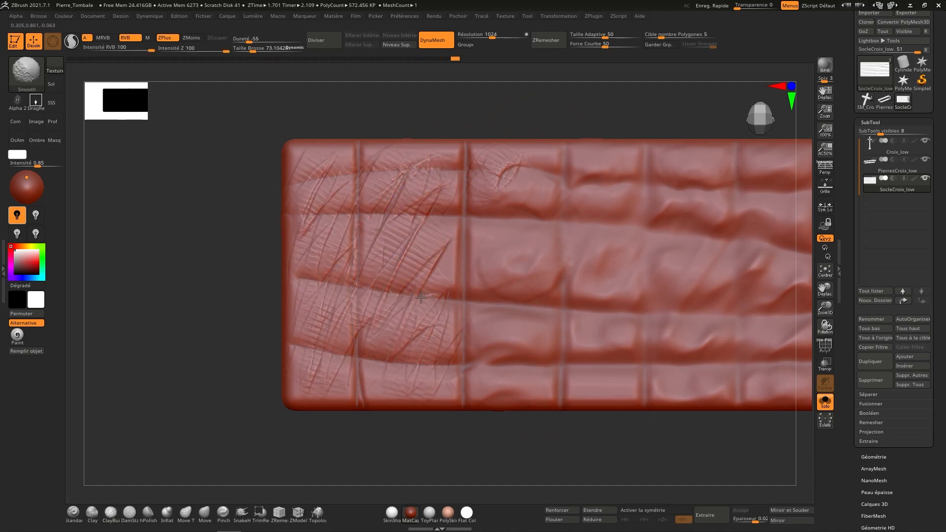
left_click_drag(289, 252, 290, 243, "shift")
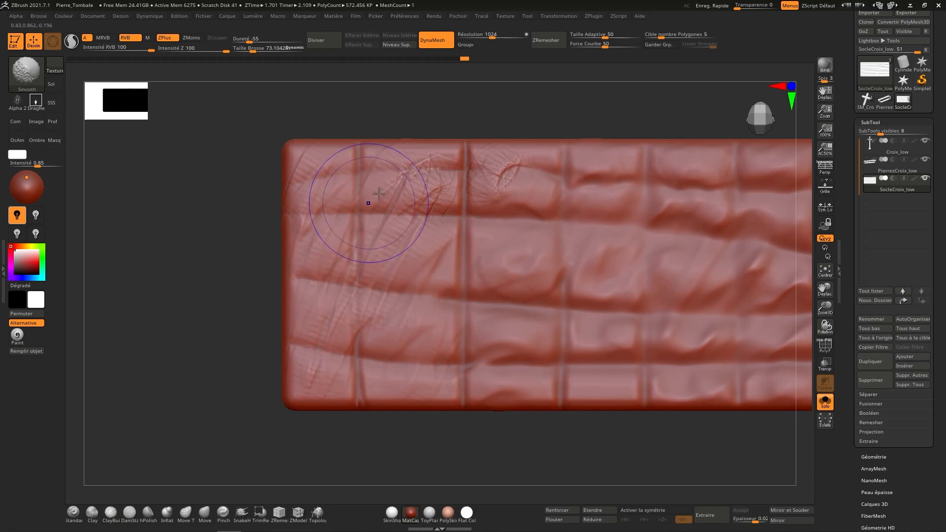
mouse_move(368, 203)
left_mouse_down()
mouse_move(389, 194)
mouse_move(351, 172)
mouse_move(358, 248)
mouse_move(345, 379)
mouse_move(403, 345)
mouse_move(472, 349)
mouse_move(471, 205)
mouse_move(389, 232)
mouse_move(423, 320)
mouse_move(581, 276)
mouse_move(620, 306)
mouse_move(645, 298)
mouse_move(600, 361)
left_mouse_up()
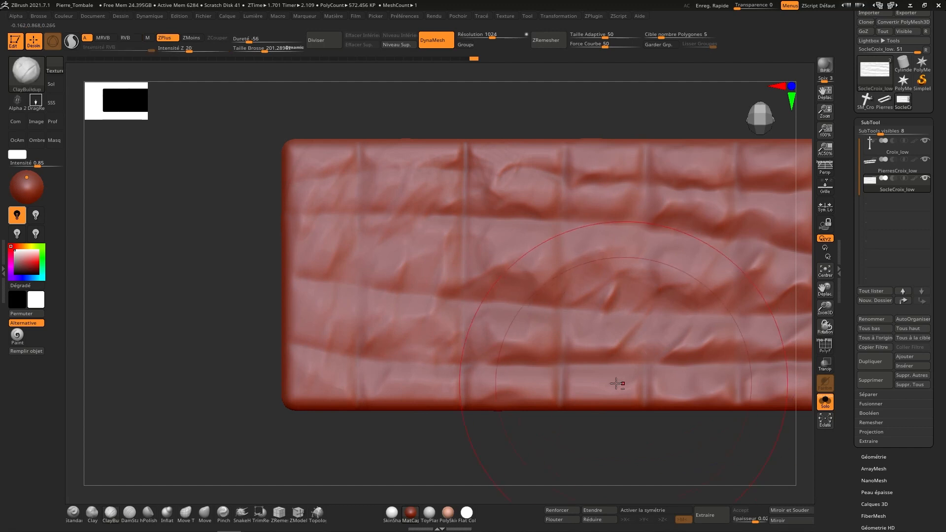
Carve DamStandard grooves at brush size about 48 around the stones of the slab's first two columns.
right_click_drag(616, 382, 579, 382, "alt")
left_click(130, 513)
key("s")
mouse_move(431, 274)
left_mouse_down()
mouse_move(414, 273)
mouse_move(396, 295)
mouse_move(325, 273)
mouse_move(379, 228)
left_mouse_up()
key("s")
key("ctrl+z")
mouse_move(442, 291)
left_mouse_down()
mouse_move(381, 289)
mouse_move(326, 222)
mouse_move(414, 213)
mouse_move(422, 297)
left_mouse_up()
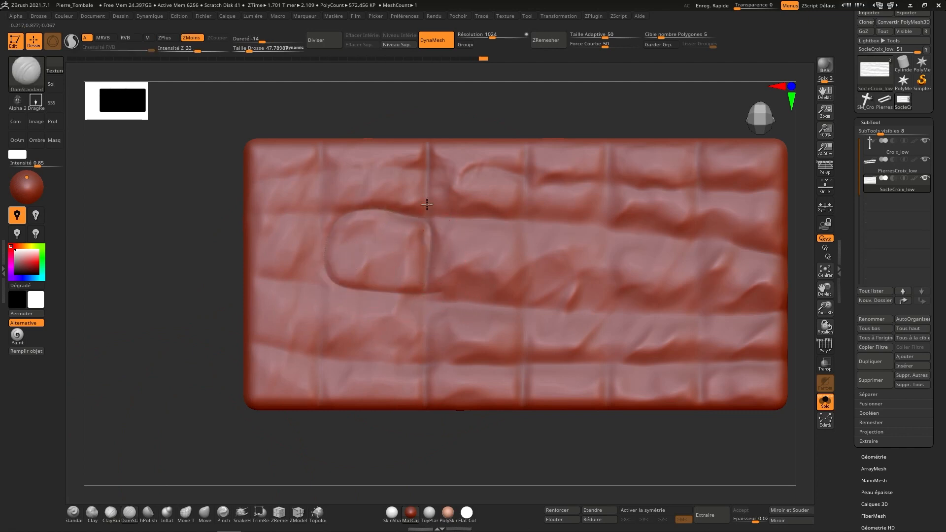
left_click_drag(427, 216, 433, 174)
left_click_drag(370, 214, 323, 136)
mouse_move(332, 202)
left_mouse_down()
mouse_move(309, 217)
mouse_move(233, 208)
mouse_move(325, 270)
mouse_move(239, 270)
left_mouse_up()
mouse_move(326, 274)
left_mouse_down()
mouse_move(329, 302)
mouse_move(247, 342)
left_mouse_up()
mouse_move(310, 347)
left_mouse_down()
mouse_move(320, 403)
mouse_move(419, 365)
mouse_move(430, 405)
left_mouse_up()
mouse_move(437, 366)
left_mouse_down()
mouse_move(482, 371)
mouse_move(520, 424)
left_mouse_up()
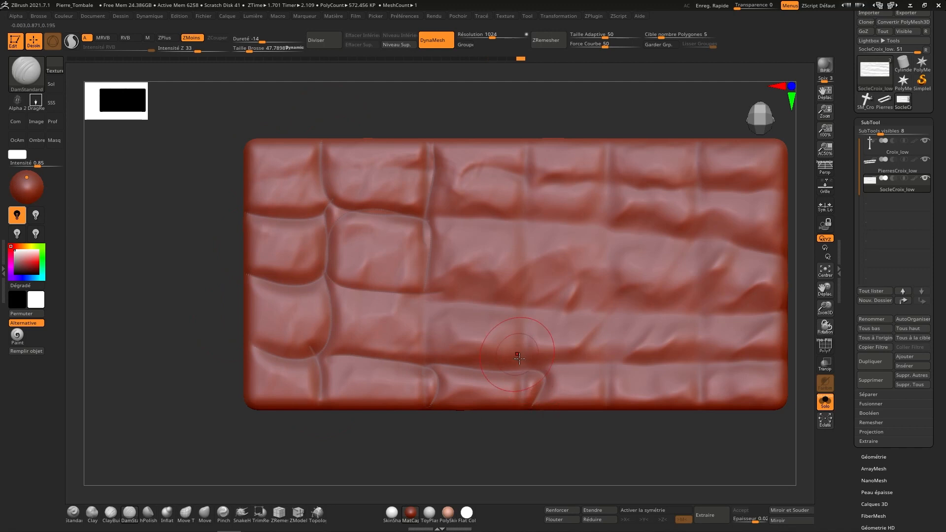
key("ctrl+z")
key("ctrl+z")
Carve DamStandard outlines around the stones of the slab's third column, giving them rounded, irregular corners.
mouse_move(426, 401)
left_mouse_down()
mouse_move(427, 387)
mouse_move(506, 356)
mouse_move(530, 403)
left_mouse_up()
mouse_move(519, 357)
left_mouse_down()
mouse_move(521, 350)
mouse_move(434, 298)
mouse_move(422, 359)
left_mouse_up()
mouse_move(433, 297)
left_mouse_down()
mouse_move(427, 223)
mouse_move(507, 217)
mouse_move(537, 305)
mouse_move(524, 301)
left_mouse_up()
left_click_drag(506, 222, 538, 142)
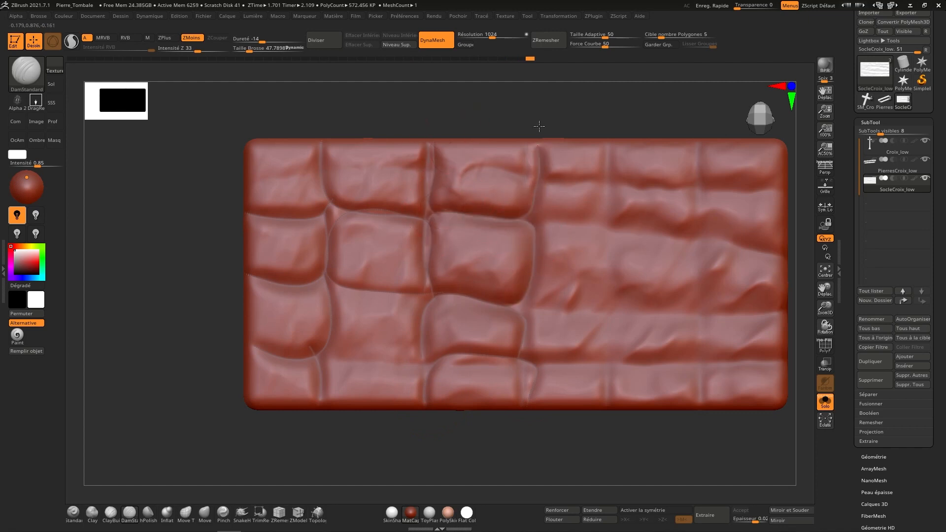
Carve irregular DamStandard grooves around the fourth column's stones, including a dividing groove through its upper stone.
mouse_move(545, 228)
left_mouse_down()
mouse_move(604, 217)
mouse_move(610, 143)
left_mouse_up()
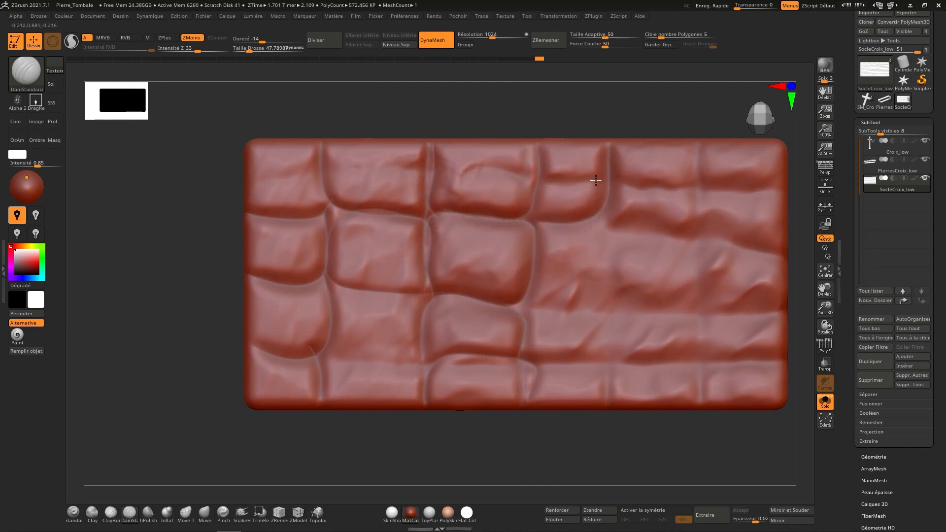
left_click_drag(596, 180, 541, 143)
mouse_move(581, 223)
left_mouse_down()
mouse_move(605, 253)
mouse_move(556, 325)
mouse_move(527, 300)
left_mouse_up()
left_click_drag(593, 349, 609, 319)
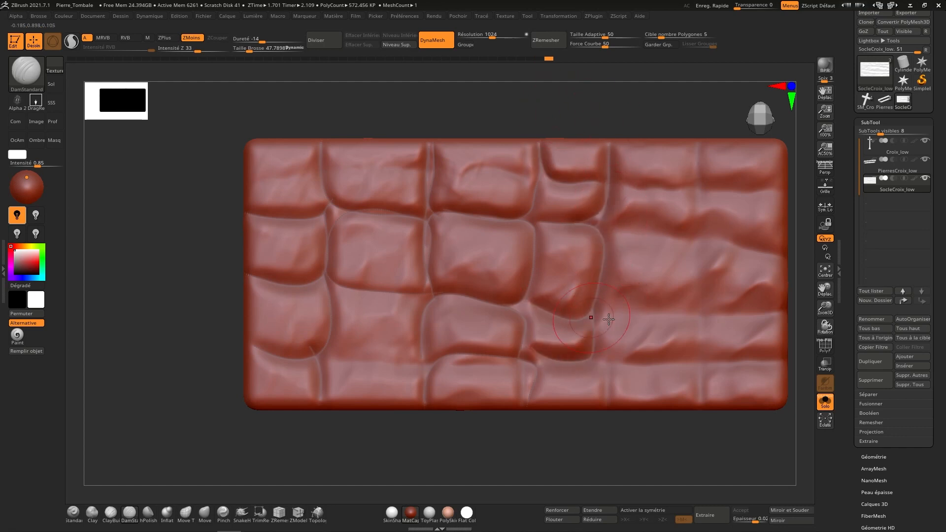
left_click_drag(609, 370, 524, 384)
Carve DamStandard grooves around the stones of the fifth and sixth columns to complete the paving pattern on this face.
right_click_drag(662, 340, 552, 388, "alt")
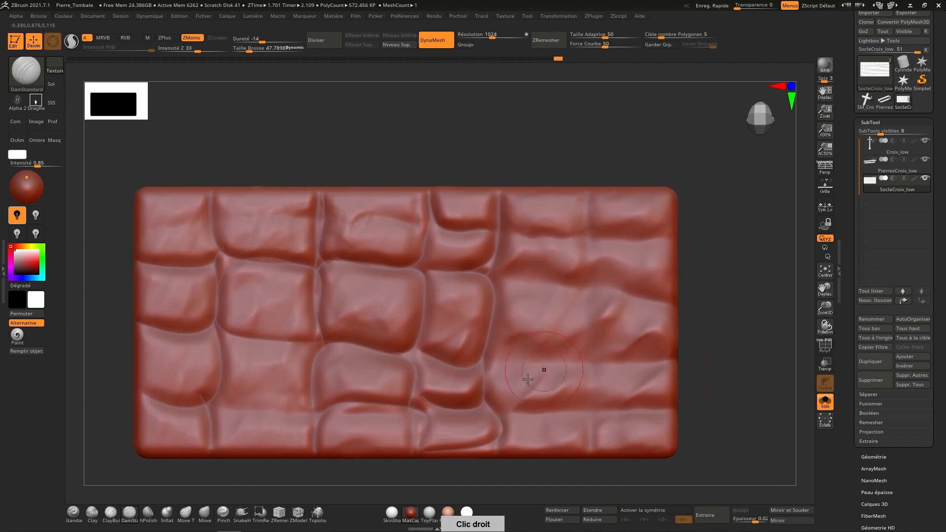
mouse_move(479, 396)
left_mouse_down()
mouse_move(534, 350)
mouse_move(562, 415)
mouse_move(490, 410)
mouse_move(594, 452)
left_mouse_up()
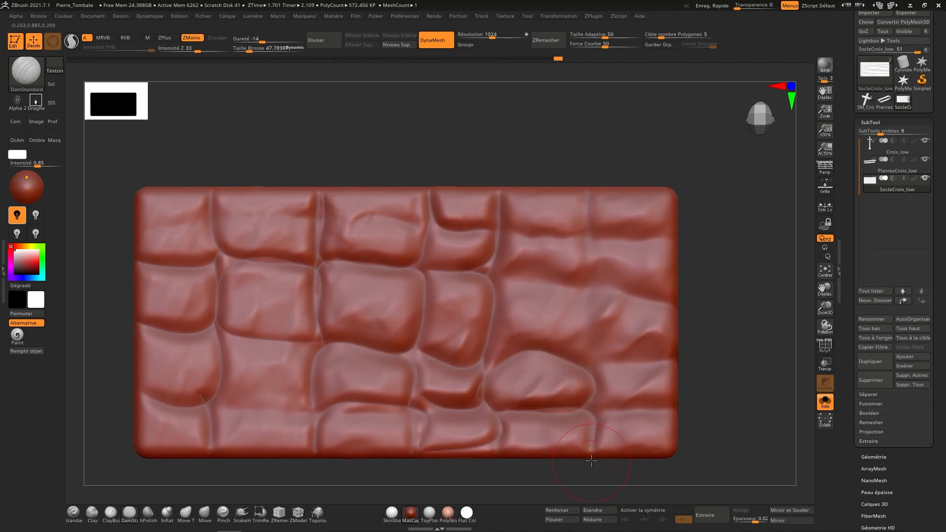
mouse_move(591, 411)
left_mouse_down()
mouse_move(644, 407)
mouse_move(663, 450)
left_mouse_up()
mouse_move(594, 367)
left_mouse_down()
mouse_move(678, 358)
mouse_move(587, 335)
mouse_move(669, 299)
left_mouse_up()
mouse_move(587, 296)
left_mouse_down()
mouse_move(538, 272)
mouse_move(501, 278)
left_mouse_up()
left_click_drag(501, 241, 598, 241)
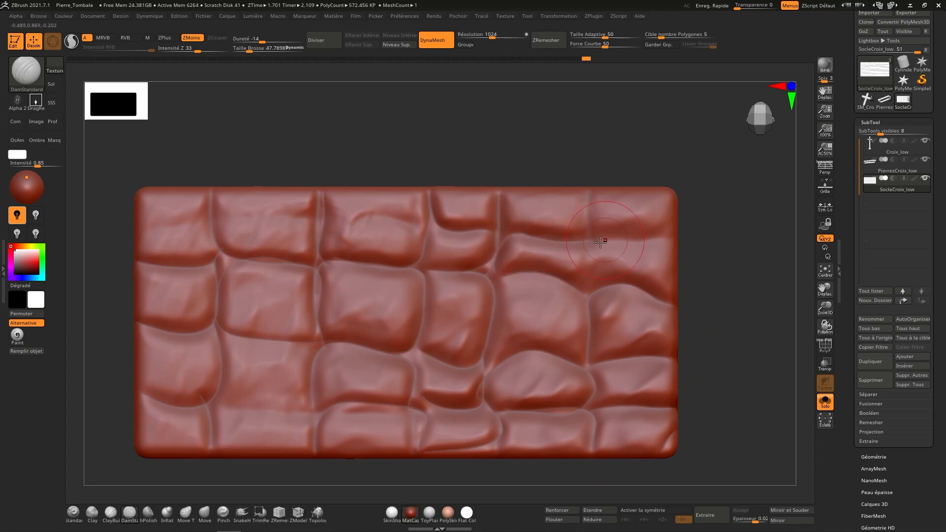
left_click_drag(589, 285, 590, 194)
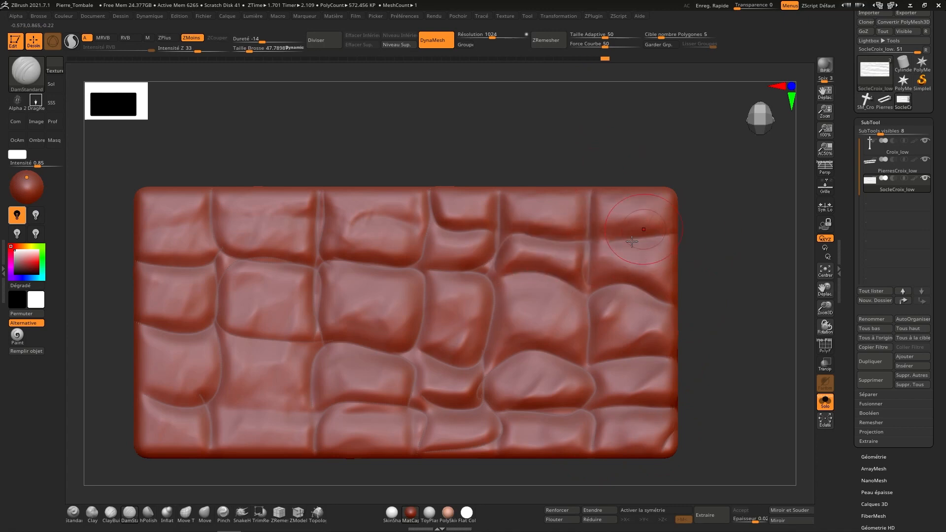
Continue the column grooves across the slab's long side face with DamStandard strokes.
right_click_drag(633, 249, 616, 152)
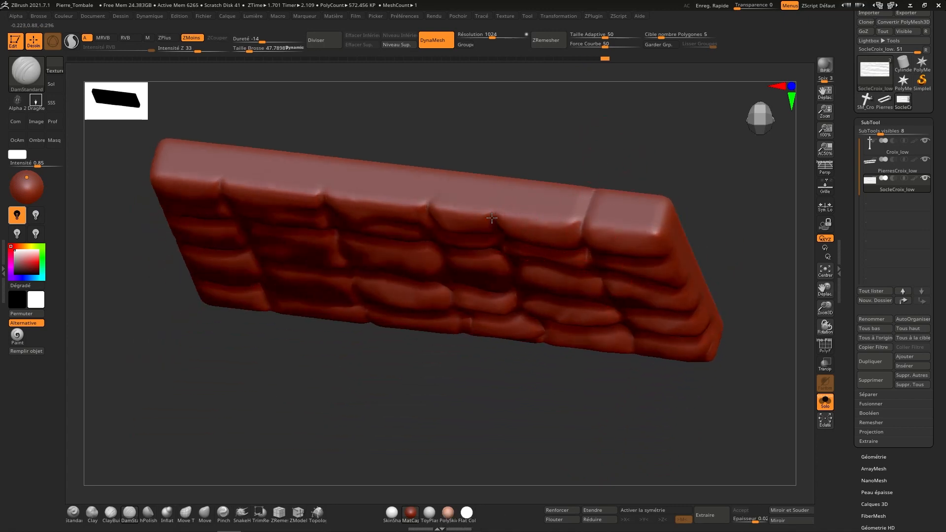
left_click_drag(509, 216, 502, 148)
left_click_drag(441, 217, 435, 163)
left_click_drag(330, 207, 335, 162)
left_click_drag(232, 151, 221, 184)
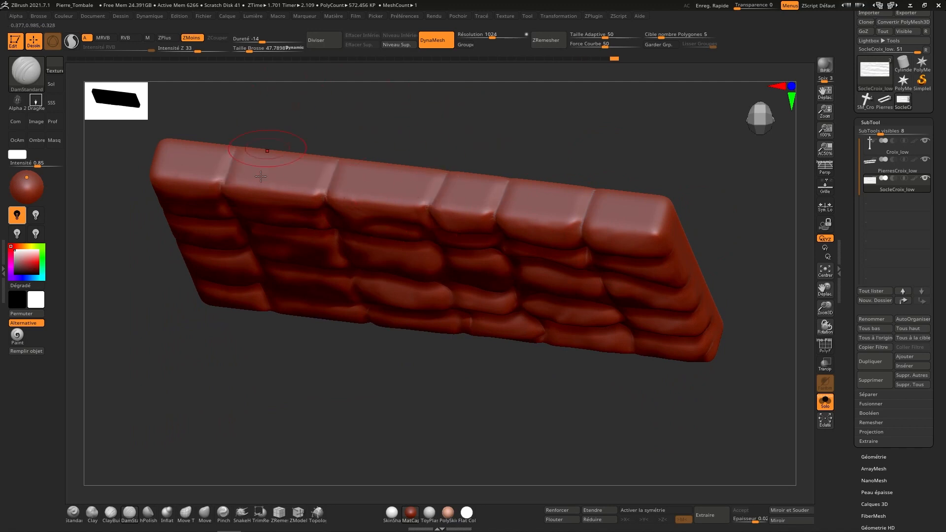
Extend the paving joints with DamStandard across the slab's short end and remaining side faces.
right_click_drag(222, 184, 337, 182)
left_click_drag(321, 230, 295, 178)
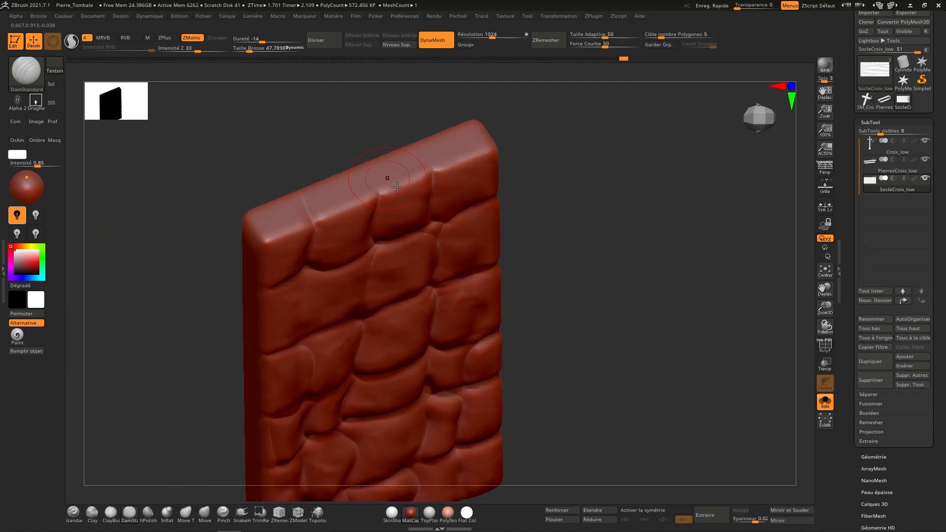
left_click_drag(386, 198, 364, 111)
left_click_drag(439, 177, 420, 115)
right_click_drag(417, 262, 391, 210)
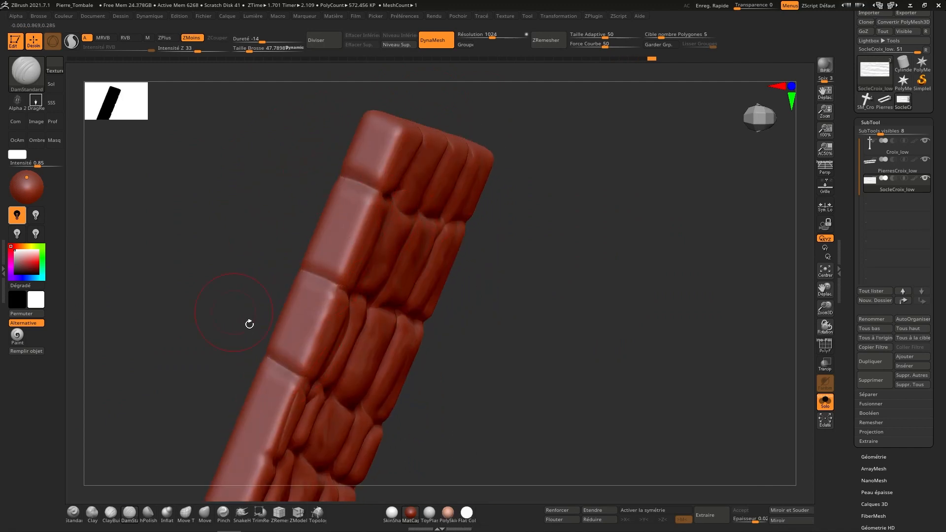
right_click_drag(249, 323, 330, 318)
mouse_move(235, 308)
right_mouse_down()
mouse_move(363, 254)
mouse_move(323, 334)
mouse_move(229, 391)
mouse_move(360, 296)
right_mouse_up()
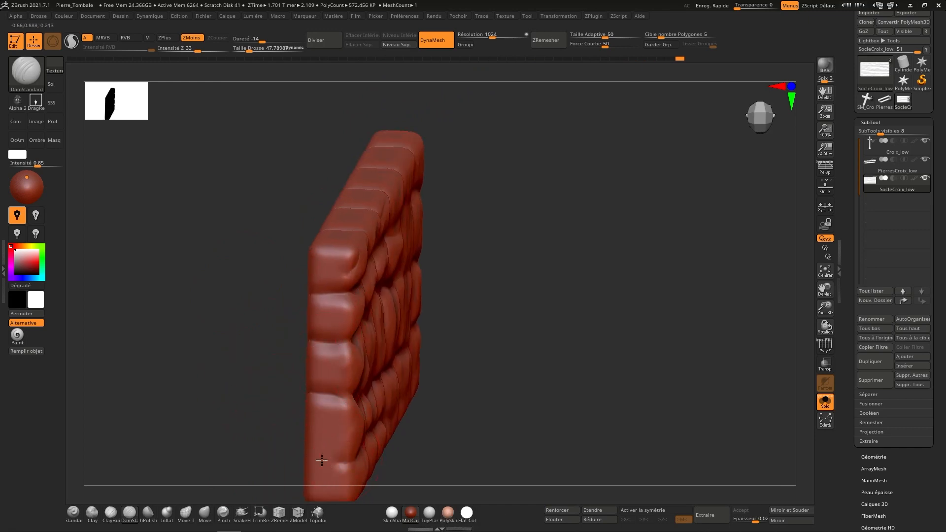
Roughen the stones along the slab's long side face with ClayBuildup strokes at brush size about 48.
right_click_drag(325, 461, 646, 270)
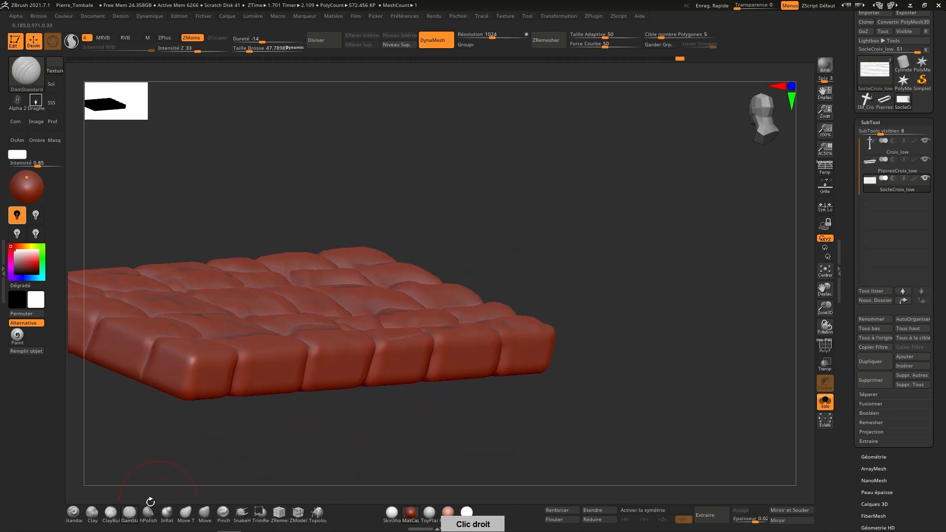
left_click(111, 513)
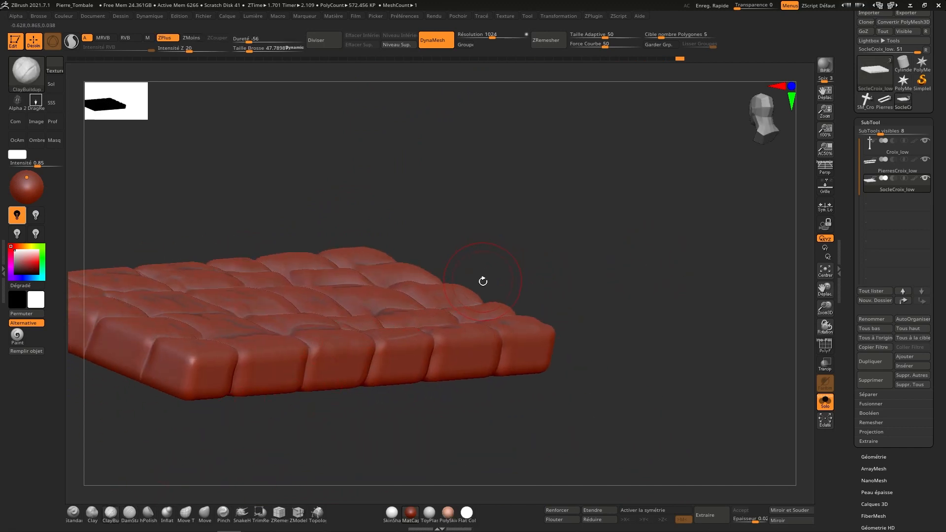
right_click_drag(483, 281, 333, 383)
mouse_move(319, 375)
left_mouse_down()
mouse_move(330, 409)
mouse_move(393, 363)
left_mouse_up()
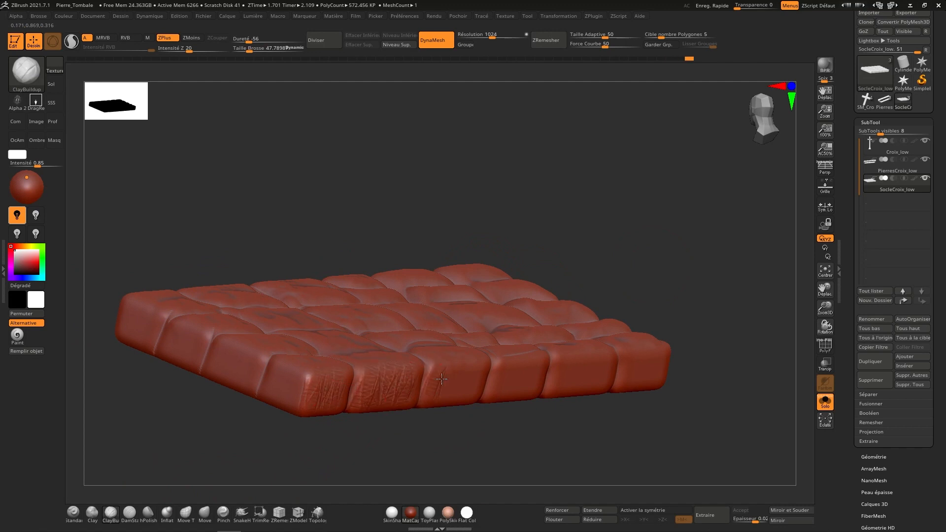
left_click_drag(501, 384, 524, 359)
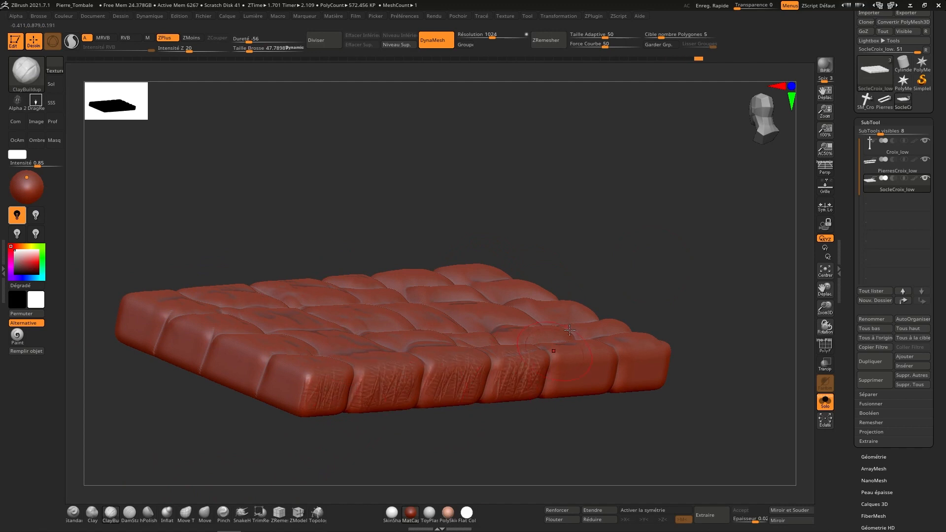
right_click_drag(570, 330, 547, 380)
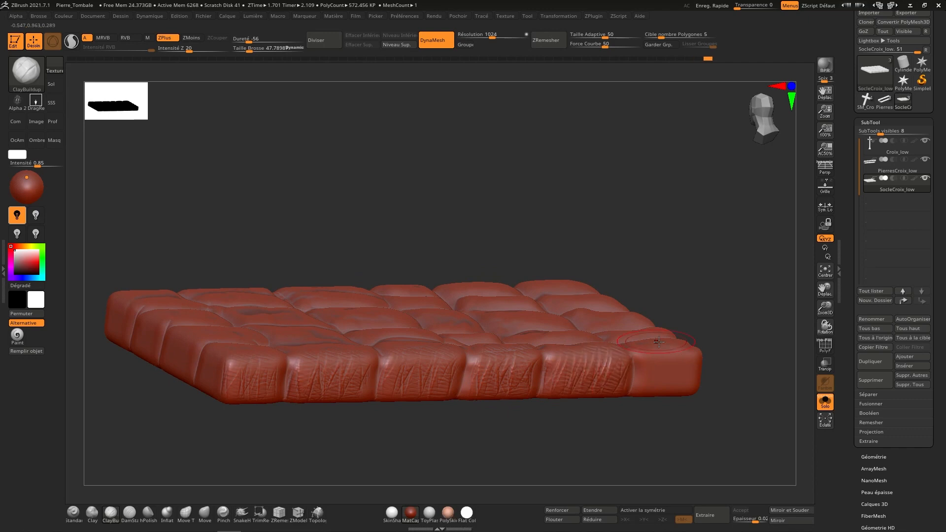
Roughen the stones along the slab's other side faces with ClayBuildup strokes.
mouse_move(700, 344)
right_mouse_down()
mouse_move(650, 375)
mouse_move(667, 363)
mouse_move(703, 370)
mouse_move(696, 389)
right_mouse_up()
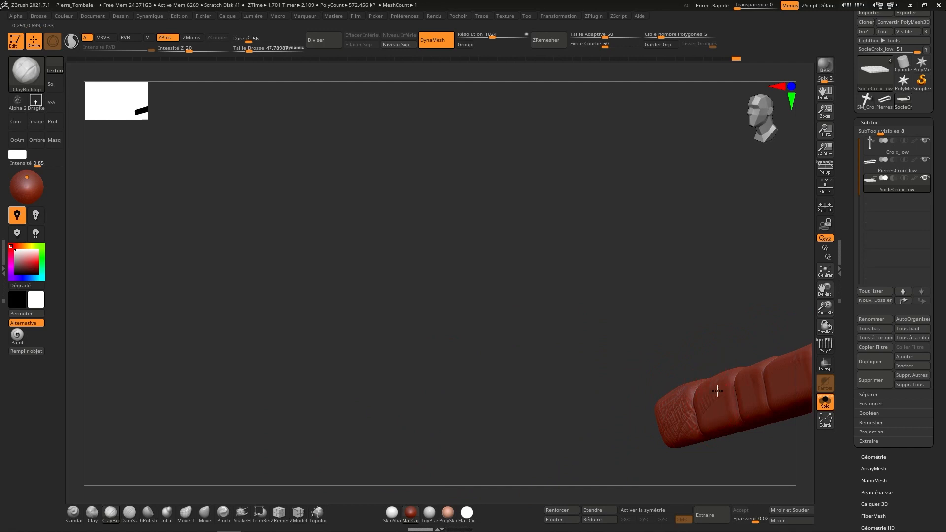
right_click_drag(749, 385, 706, 340)
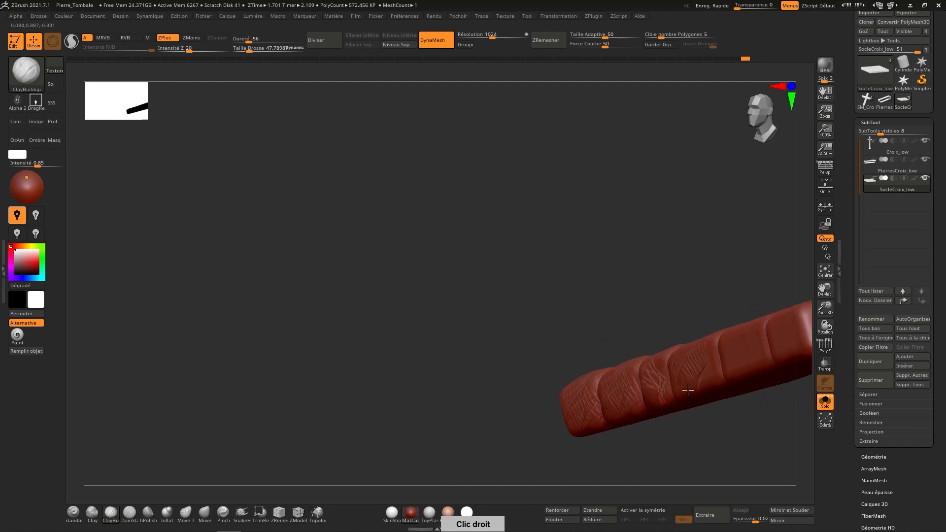
mouse_move(760, 360)
right_mouse_down()
mouse_move(730, 351)
mouse_move(687, 389)
mouse_move(716, 389)
mouse_move(704, 394)
right_mouse_up()
Cover the slab's flat underside with diagonal ClayBuildup strokes at brush size about 129.
mouse_move(766, 372)
right_mouse_down()
mouse_move(671, 395)
mouse_move(755, 138)
right_mouse_up()
right_click_drag(606, 359, 650, 242, "alt")
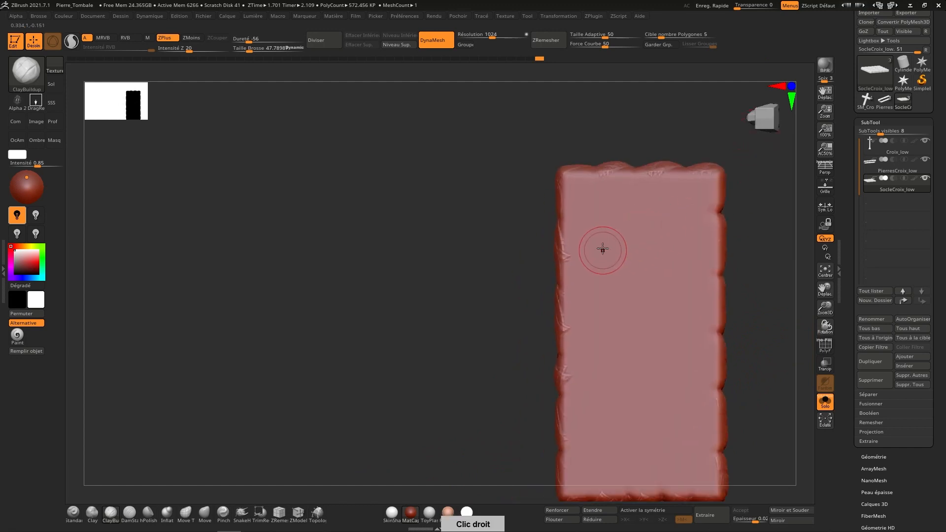
key("s")
mouse_move(594, 183)
left_mouse_down()
mouse_move(610, 193)
mouse_move(582, 376)
mouse_move(606, 487)
mouse_move(719, 428)
mouse_move(655, 344)
mouse_move(702, 213)
mouse_move(626, 237)
mouse_move(697, 441)
left_mouse_up()
right_click_drag(655, 350, 642, 331, "alt")
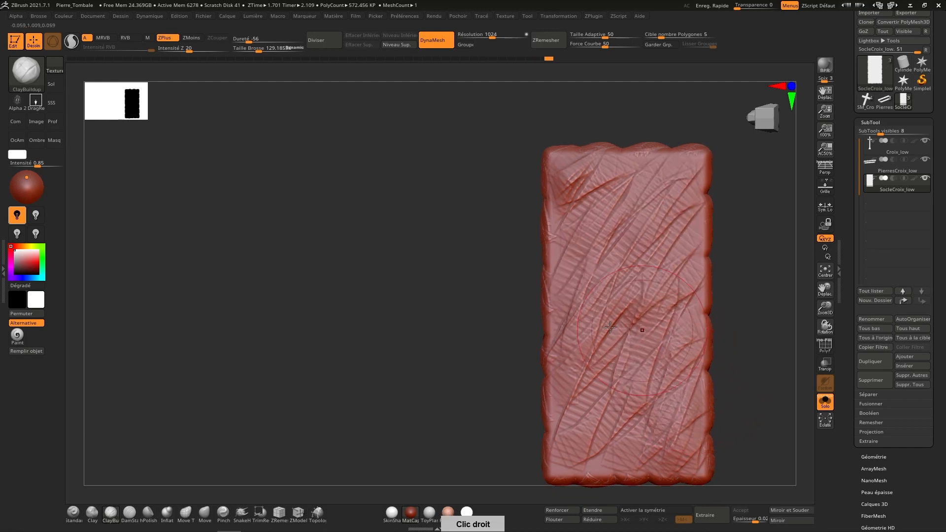
Carve a column of irregular stones along one long edge of the underside with DamStandard at brush size about 58.
left_click(129, 512)
key("bracketleft")
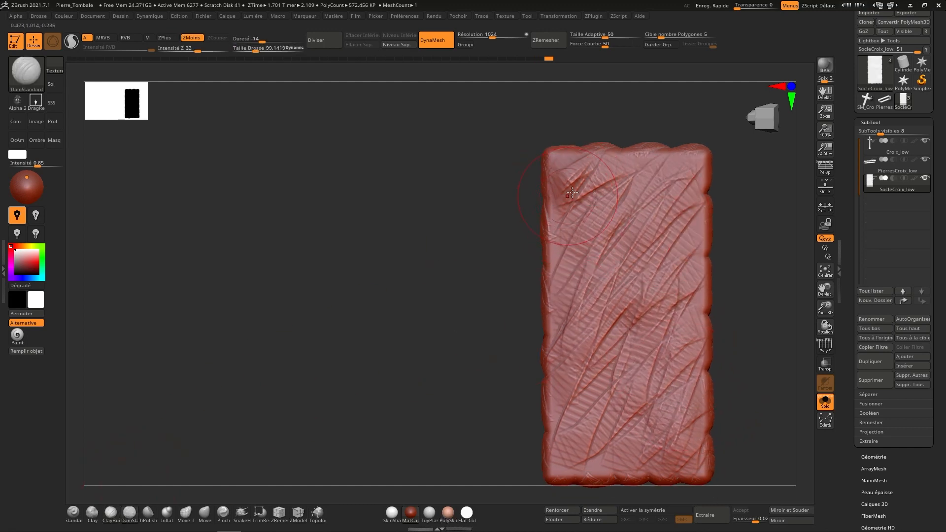
key("bracketleft")
key("bracketleft")
mouse_move(585, 157)
left_mouse_down()
mouse_move(551, 203)
mouse_move(600, 192)
mouse_move(616, 150)
left_mouse_up()
mouse_move(611, 183)
left_mouse_down()
mouse_move(544, 240)
mouse_move(577, 271)
mouse_move(546, 271)
mouse_move(543, 316)
mouse_move(590, 364)
mouse_move(545, 349)
mouse_move(575, 417)
mouse_move(545, 417)
mouse_move(584, 432)
mouse_move(545, 437)
mouse_move(586, 457)
mouse_move(583, 482)
left_mouse_up()
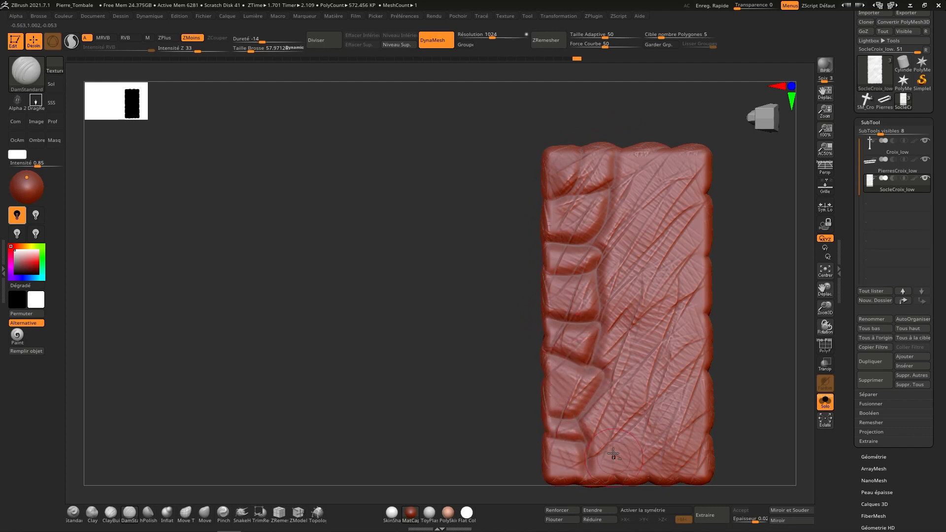
Carve irregular DamStandard stone outlines along the underside's lower short end and partway up its other long edge.
right_click_drag(612, 453, 608, 406, "alt")
mouse_move(612, 434)
left_mouse_down()
mouse_move(640, 376)
mouse_move(597, 348)
left_mouse_up()
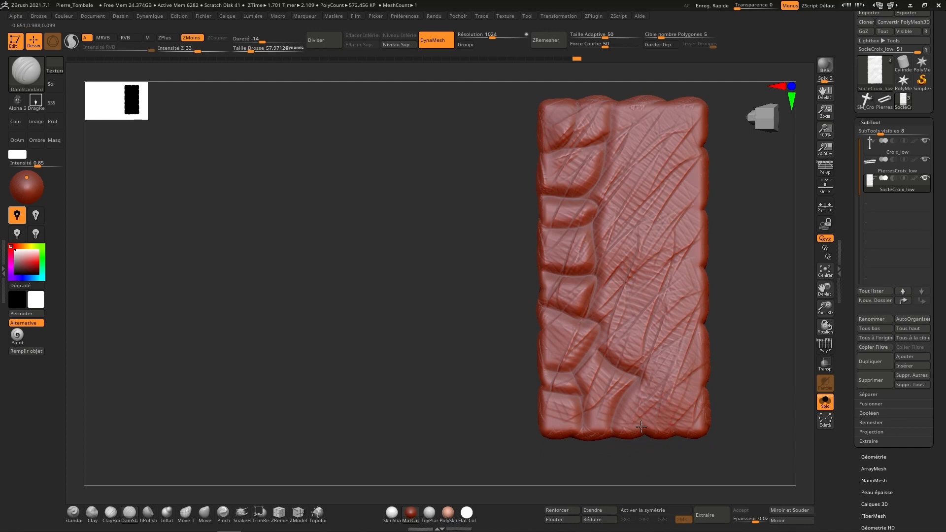
mouse_move(640, 426)
left_mouse_down()
mouse_move(645, 387)
mouse_move(712, 393)
left_mouse_up()
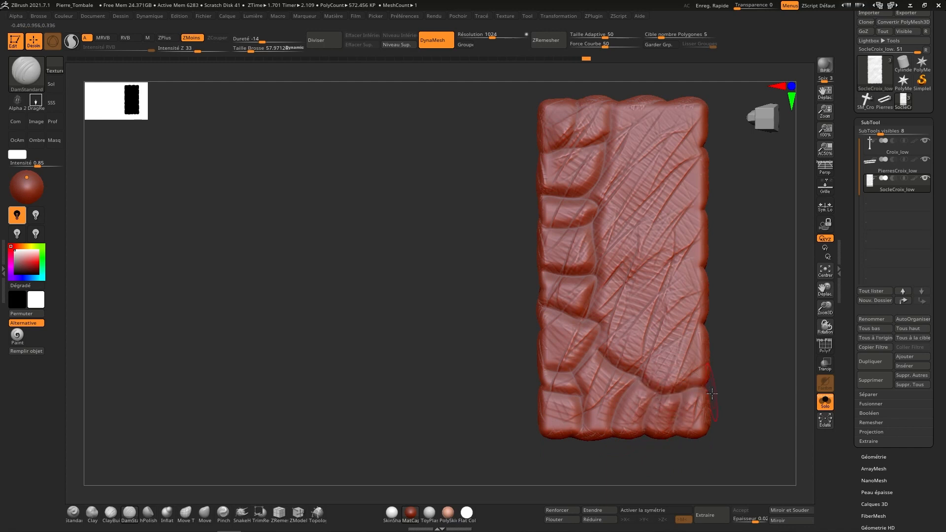
mouse_move(702, 325)
left_mouse_down()
mouse_move(649, 336)
mouse_move(644, 372)
left_mouse_up()
mouse_move(705, 269)
left_mouse_down()
mouse_move(668, 271)
mouse_move(645, 321)
left_mouse_up()
left_click_drag(706, 217, 644, 277)
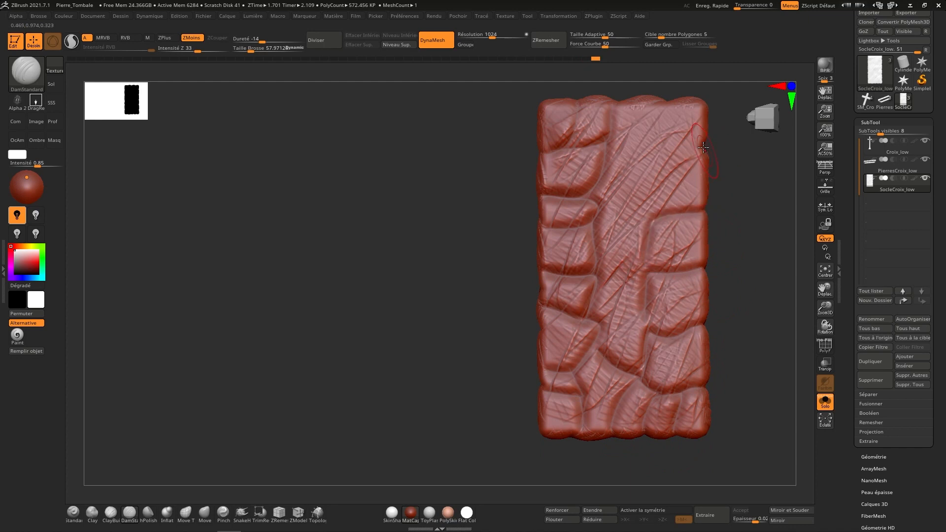
Carve the remaining stone outlines at the underside's upper end and through its middle strip with DamStandard.
mouse_move(703, 147)
left_mouse_down()
mouse_move(641, 189)
mouse_move(645, 216)
left_mouse_up()
mouse_move(666, 103)
left_mouse_down()
mouse_move(664, 151)
mouse_move(609, 142)
left_mouse_up()
mouse_move(596, 199)
left_mouse_down()
mouse_move(644, 185)
mouse_move(612, 206)
mouse_move(644, 259)
mouse_move(650, 220)
left_mouse_up()
mouse_move(648, 281)
left_mouse_down()
mouse_move(609, 325)
mouse_move(647, 318)
left_mouse_up()
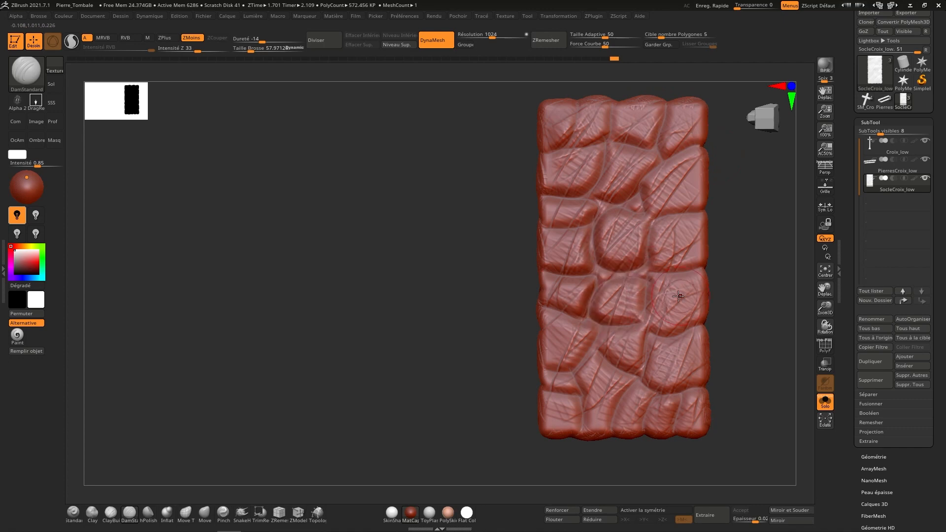
Smooth the slab's underside and side stones at brush size about 195 to soften the rough relief.
right_click_drag(678, 295, 657, 292)
key("s")
left_click_drag(676, 291, 689, 291)
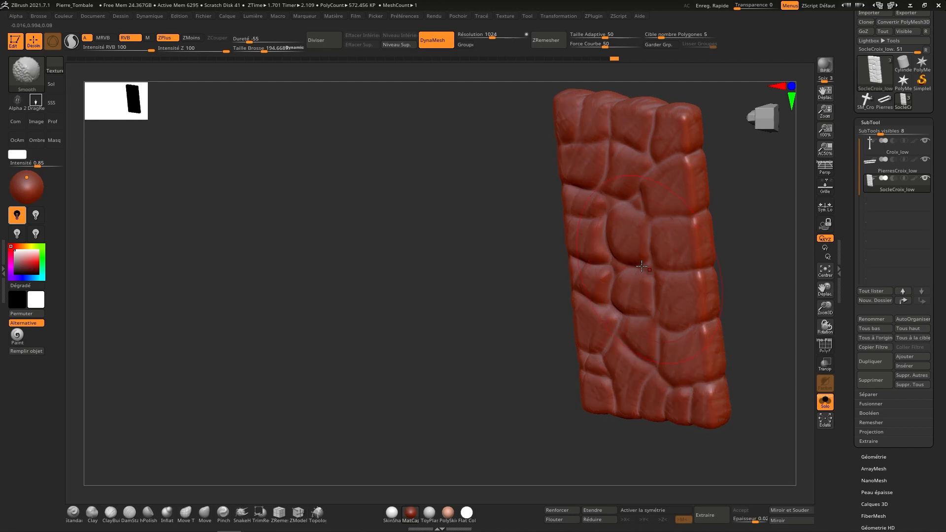
right_click_drag(641, 266, 656, 235)
left_click_drag(657, 236, 588, 367, "shift")
mouse_move(606, 266)
right_mouse_down()
mouse_move(662, 191)
mouse_move(611, 296)
mouse_move(569, 342)
right_mouse_up()
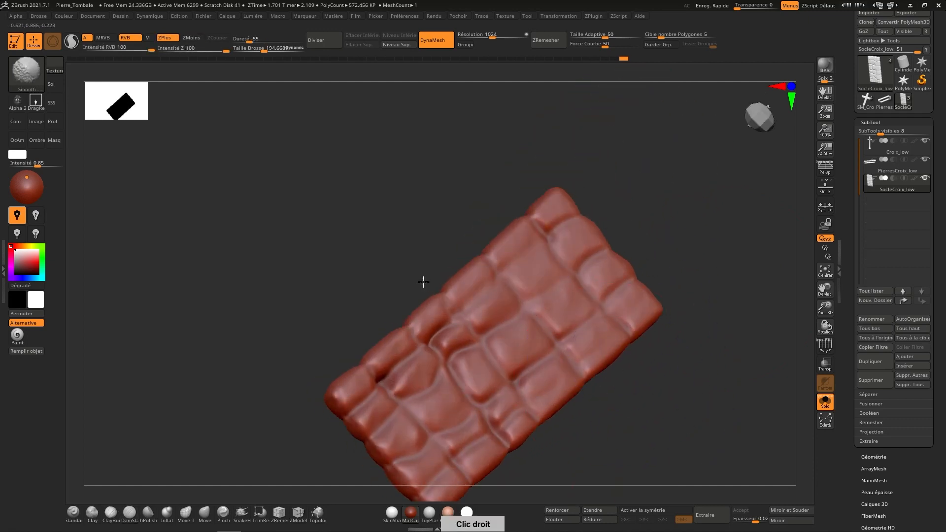
Rename the Croix_low subtool as Croix_high.
left_click(760, 110)
right_click_drag(621, 416, 729, 255)
left_click(901, 148)
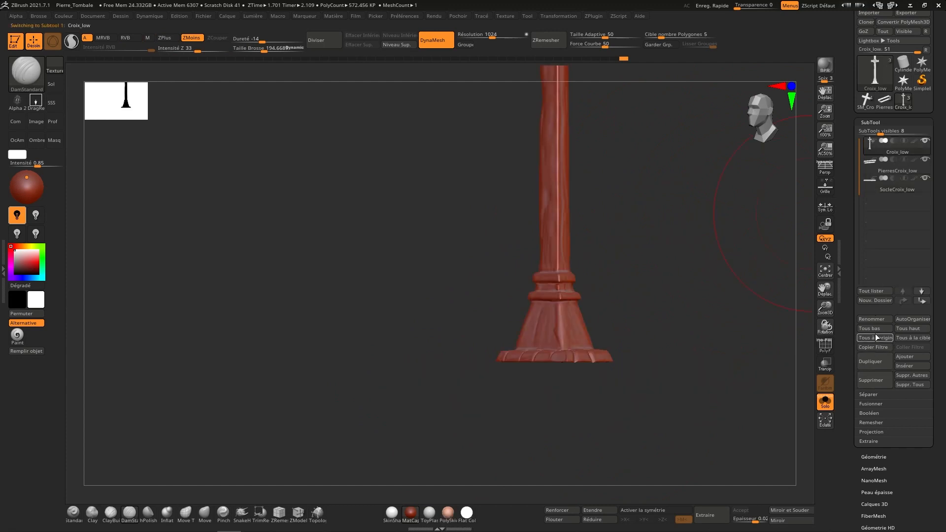
left_click(879, 318)
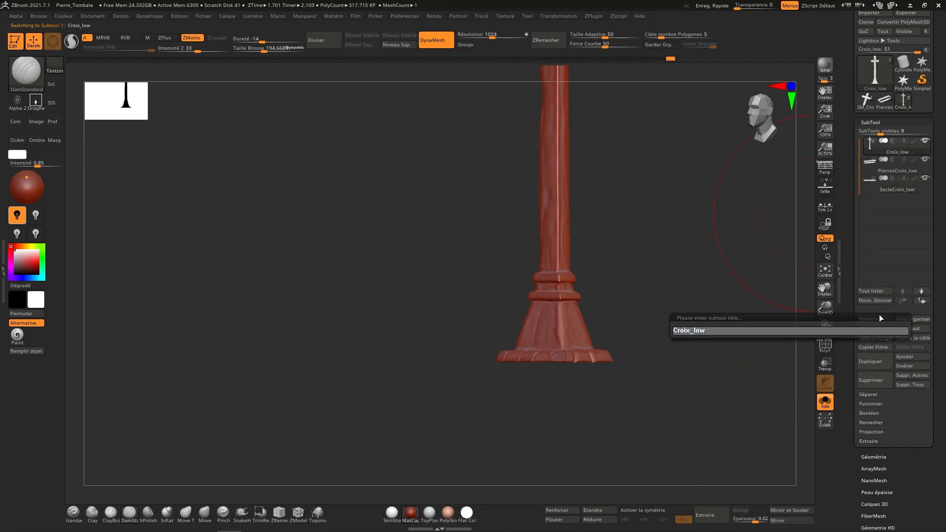
type("Croix_high")
key("Return")
Rename the PierresCroix_low subtool as PierresCroix_high.
left_click(903, 163)
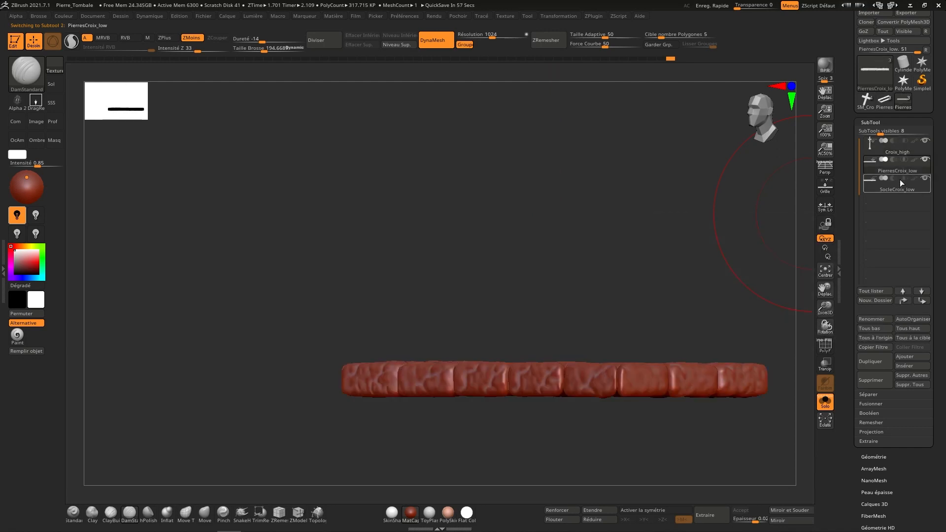
left_click(876, 319)
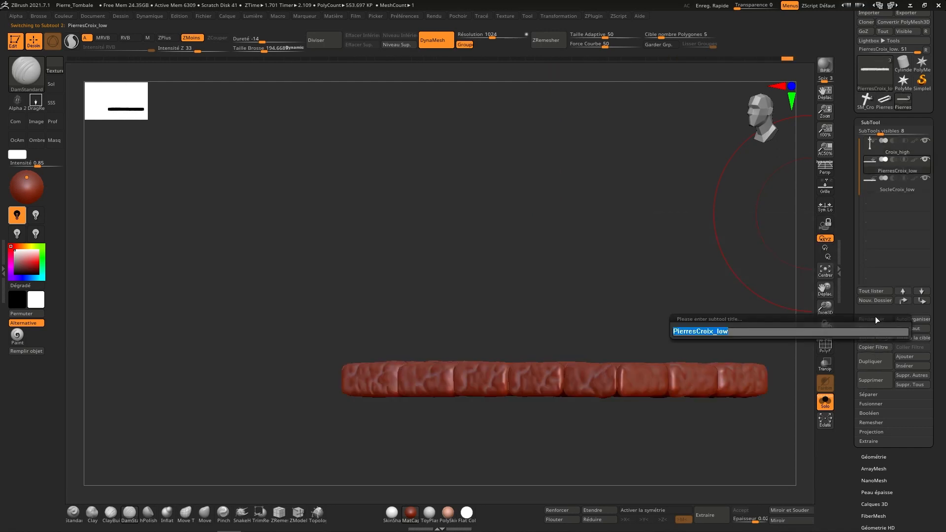
key("End")
key("BackSpace")
key("BackSpace")
type("high")
key("Return")
Rename the SocleCroix_low subtool as SocleCroix_high.
left_click(906, 190)
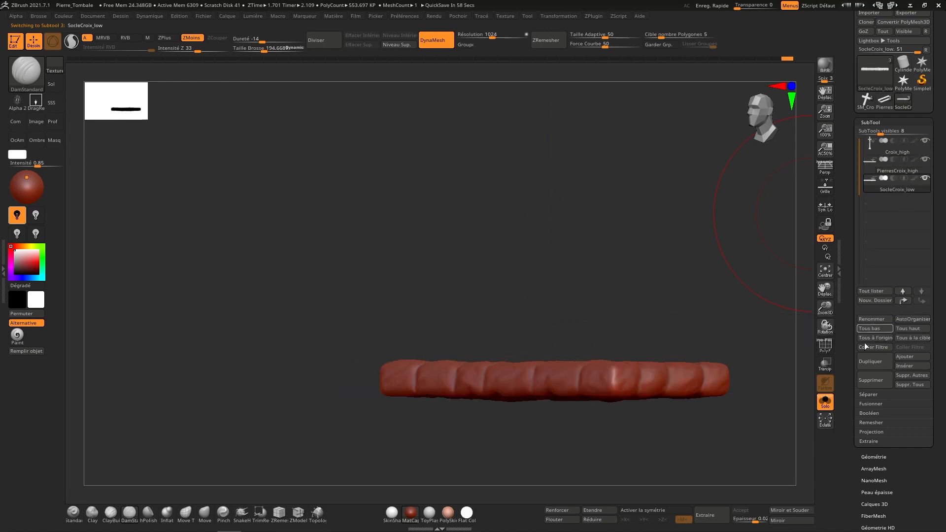
left_click(877, 320)
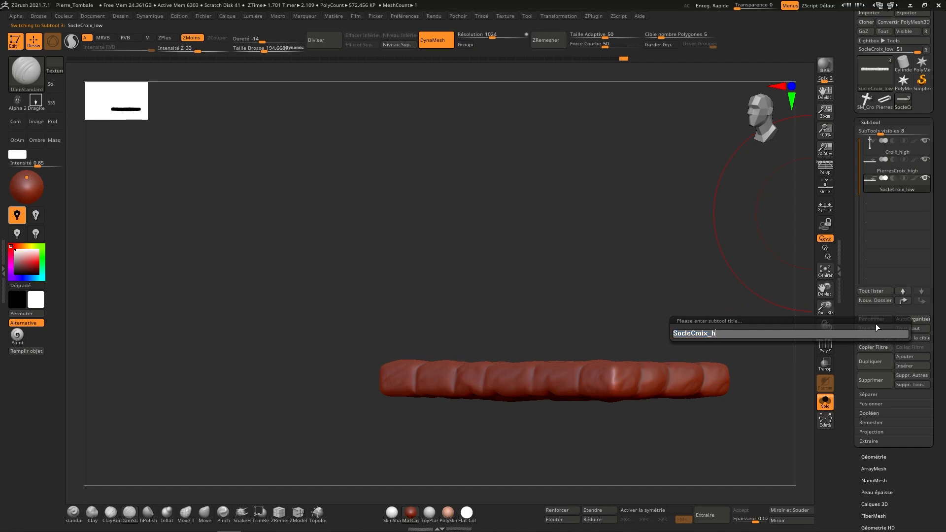
type("high")
key("Return")
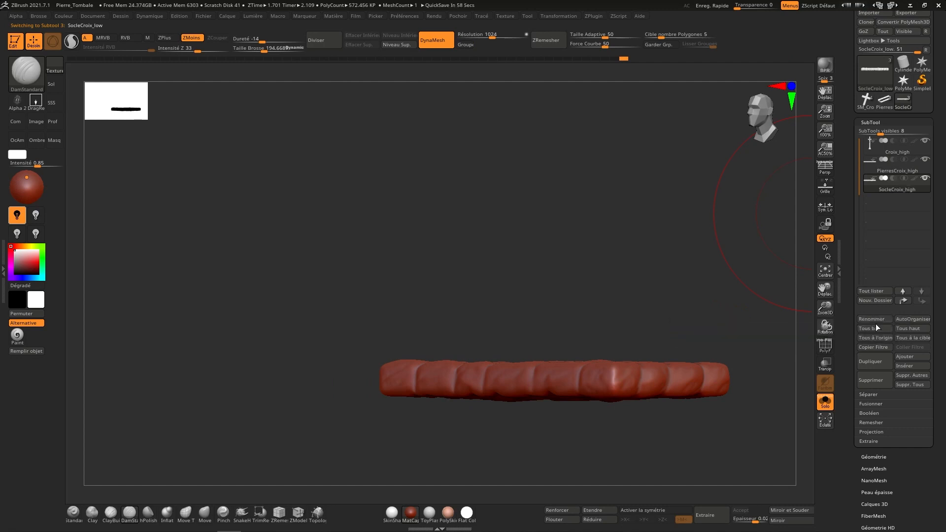
Decimate the Croix_high subtool with Decimation Master's 150k preset.
left_click(903, 150)
left_click(593, 16)
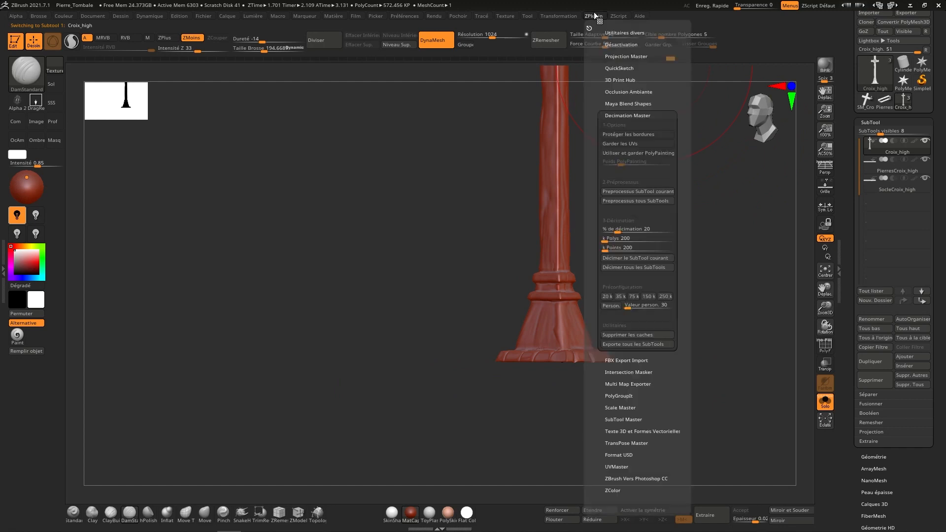
left_click(649, 296)
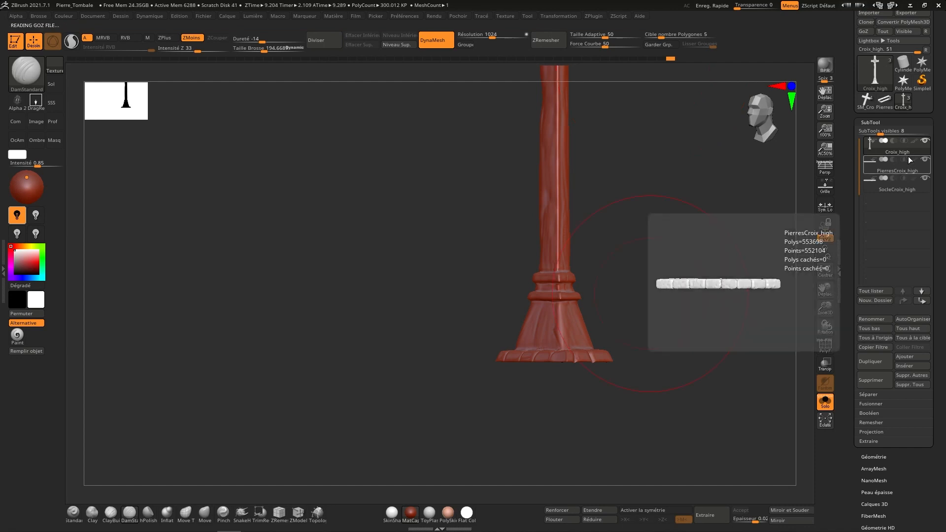
Decimate the PierresCroix_high subtool with Decimation Master's 150k preset.
left_click(907, 170)
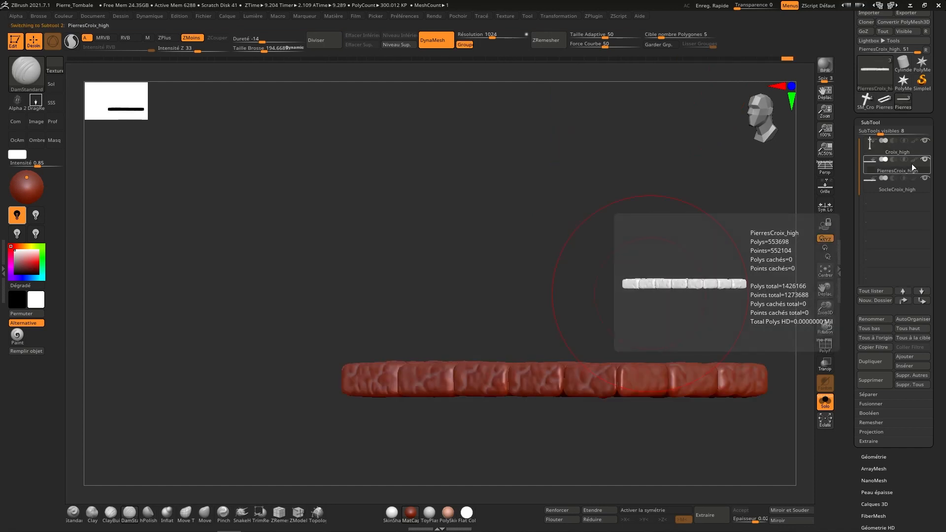
left_click(601, 16)
left_click(648, 296)
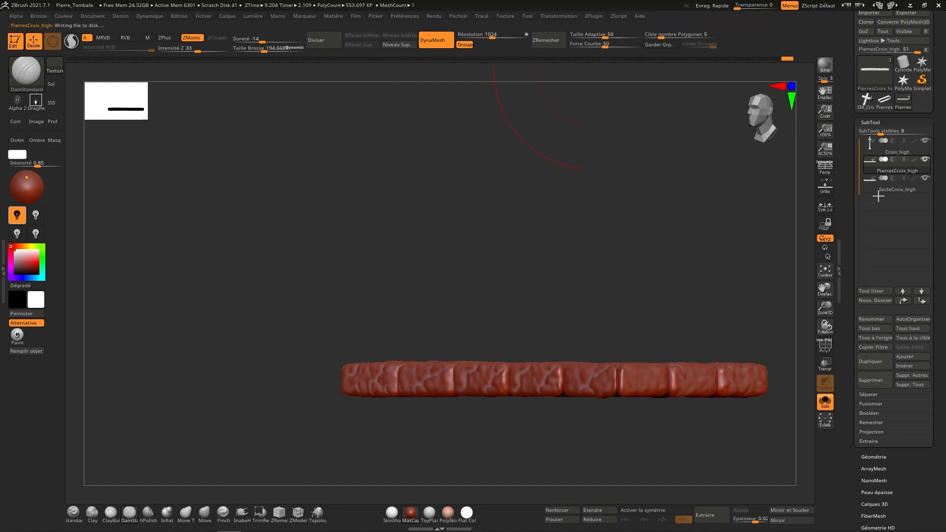
Decimate the SocleCroix_high subtool with Decimation Master's 150k preset.
mouse_move(902, 185)
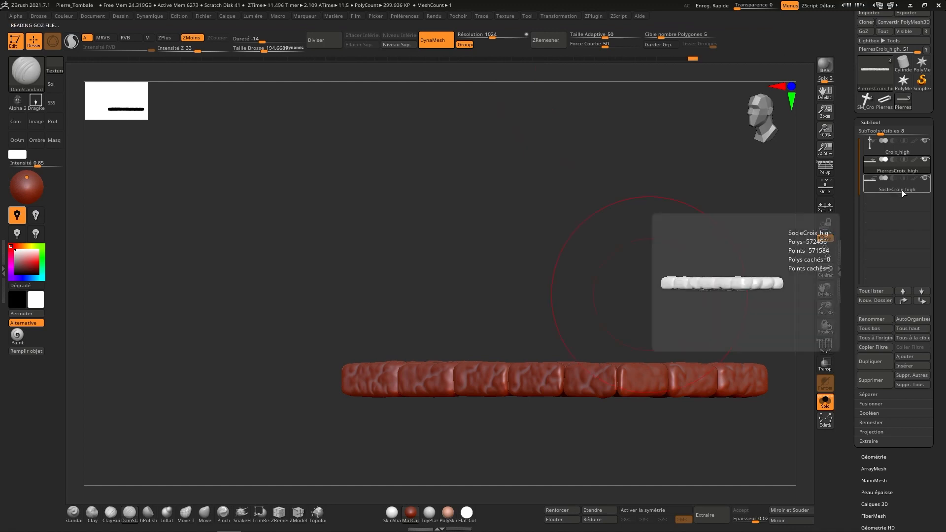
left_click(593, 16)
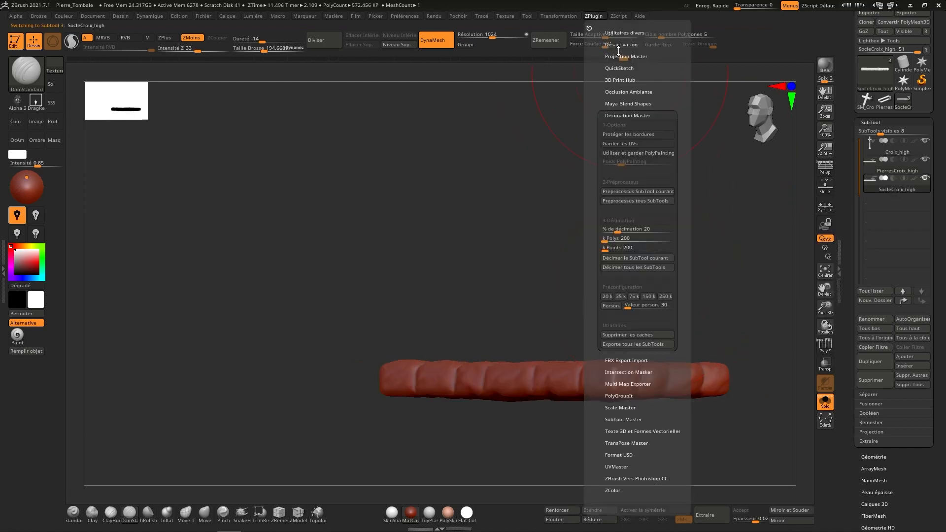
left_click(646, 296)
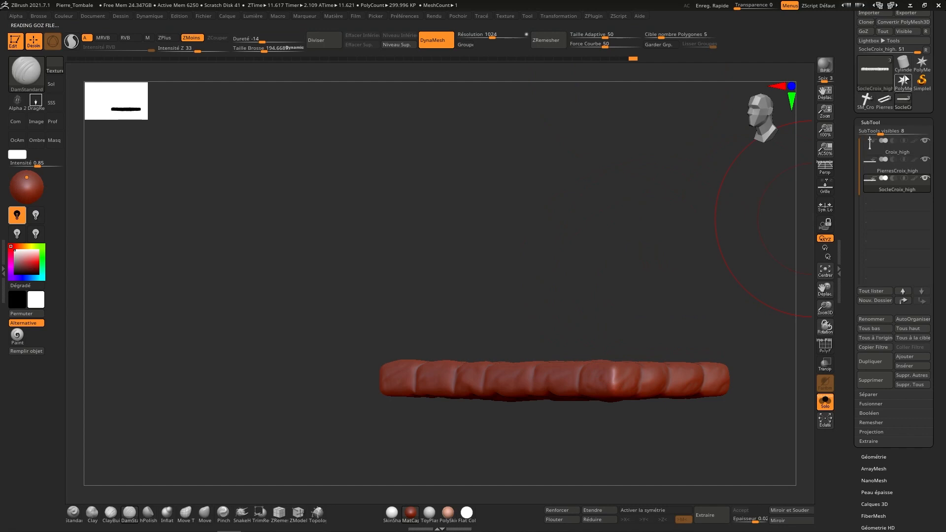
Start an FBX mesh export and browse to the Substance folder inside Ressources Halloween Stylized, 01 - Blend, Export.
left_click(910, 15)
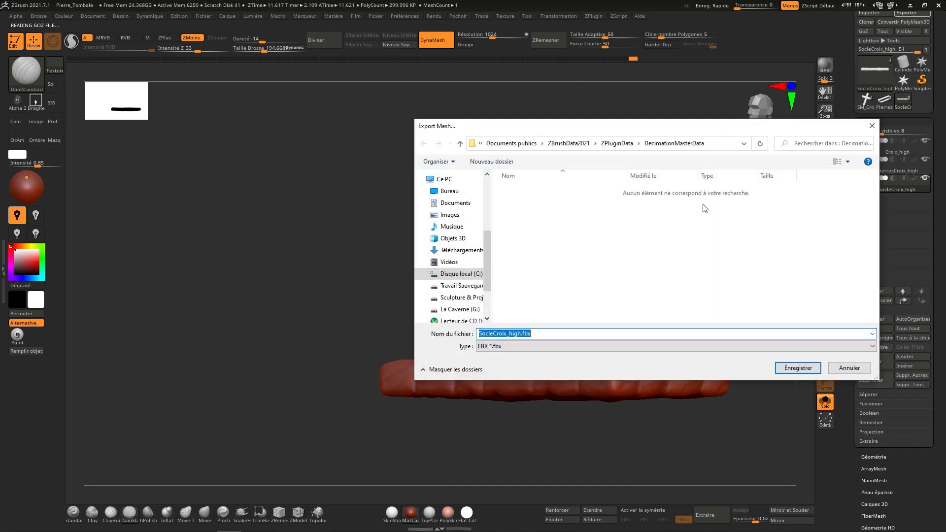
scroll(490, 240, "down", 2)
scroll(485, 226, "up", 2)
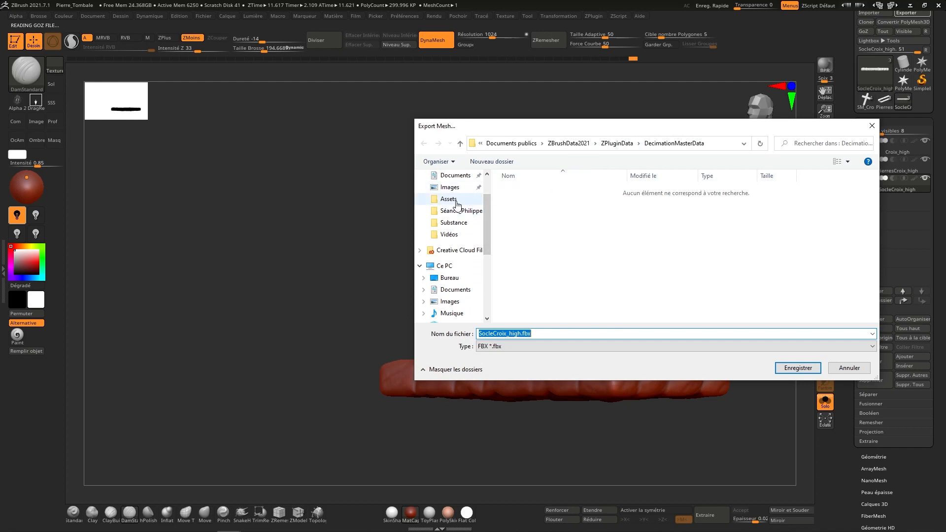
left_click(448, 198)
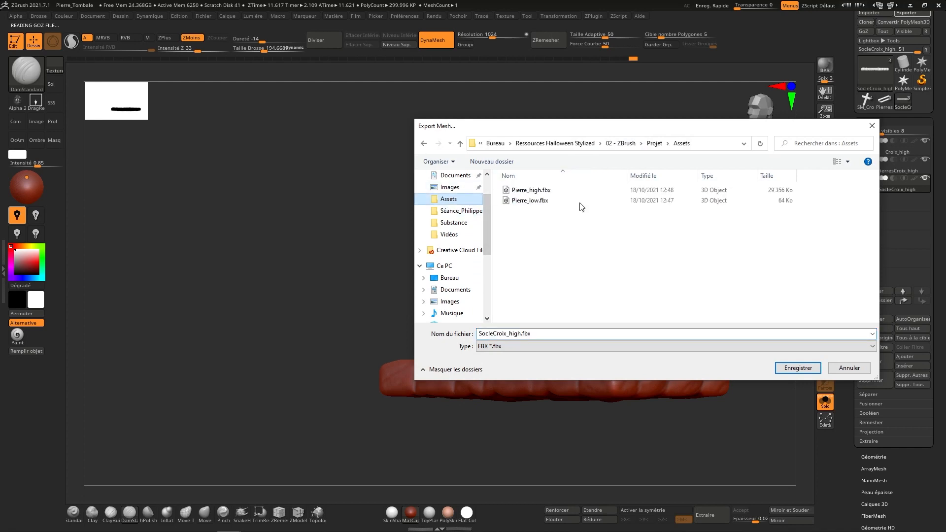
left_click(657, 143)
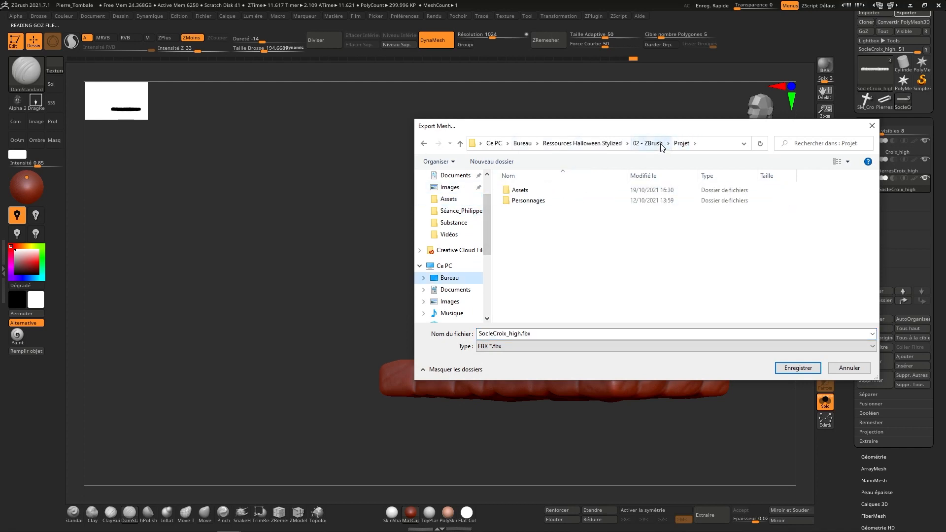
left_click(594, 143)
double_click(522, 190)
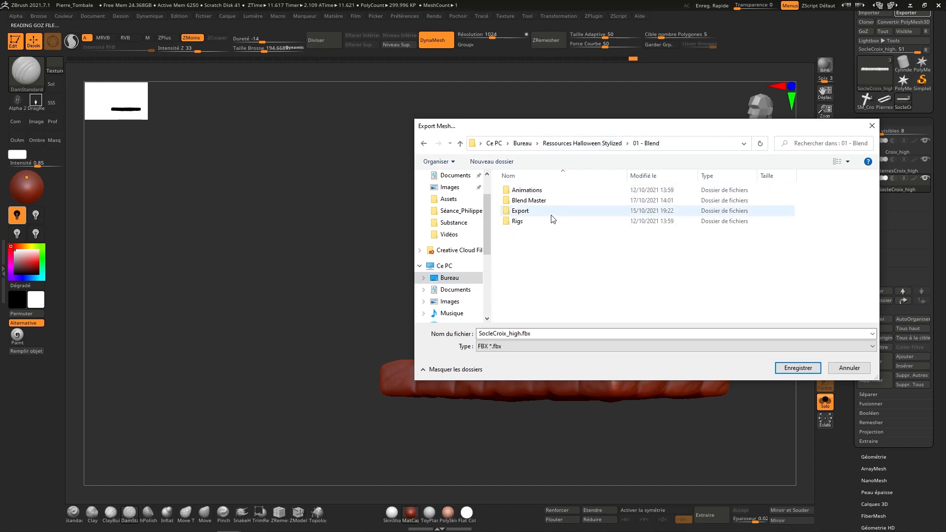
left_click(520, 211)
double_click(526, 211)
double_click(534, 211)
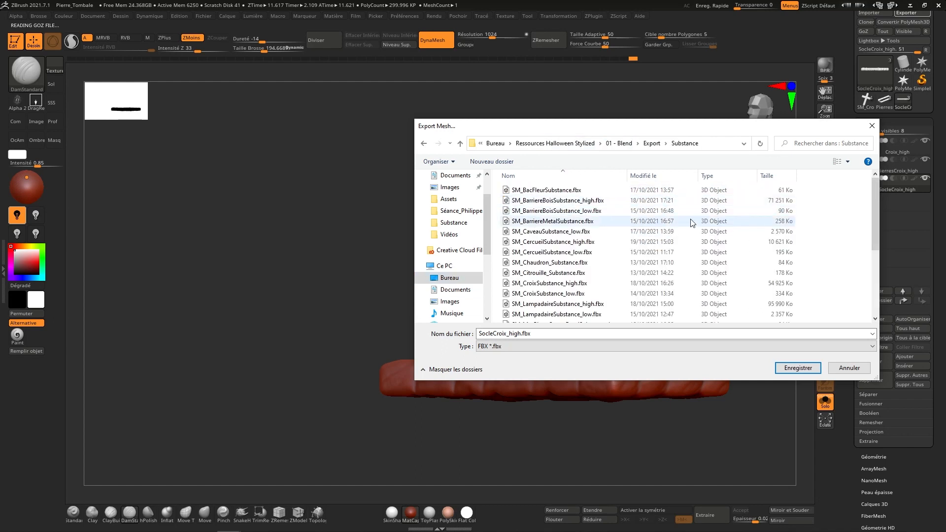
Export all subtools as FBX 2020, overwriting the existing SM_CroixSubstance_high.fbx file.
left_click_drag(874, 192, 871, 264)
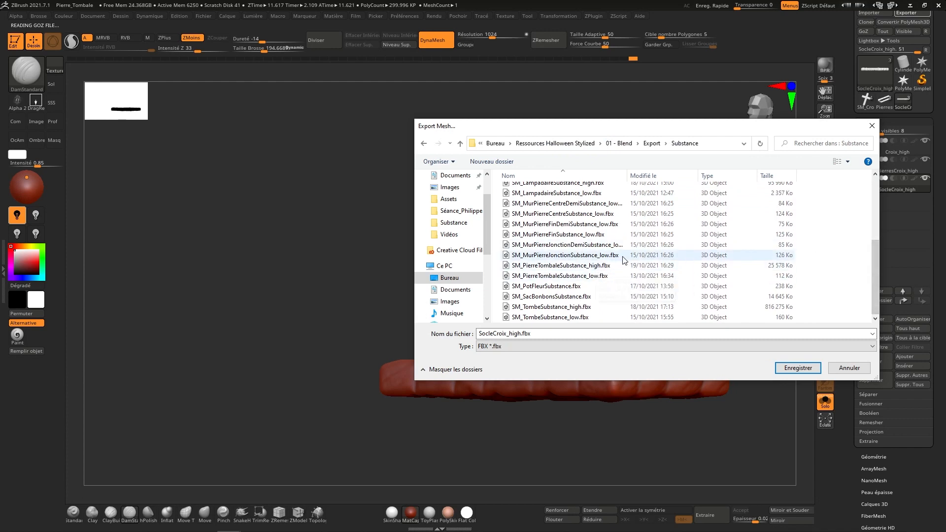
left_click_drag(873, 255, 870, 216)
left_click(572, 244)
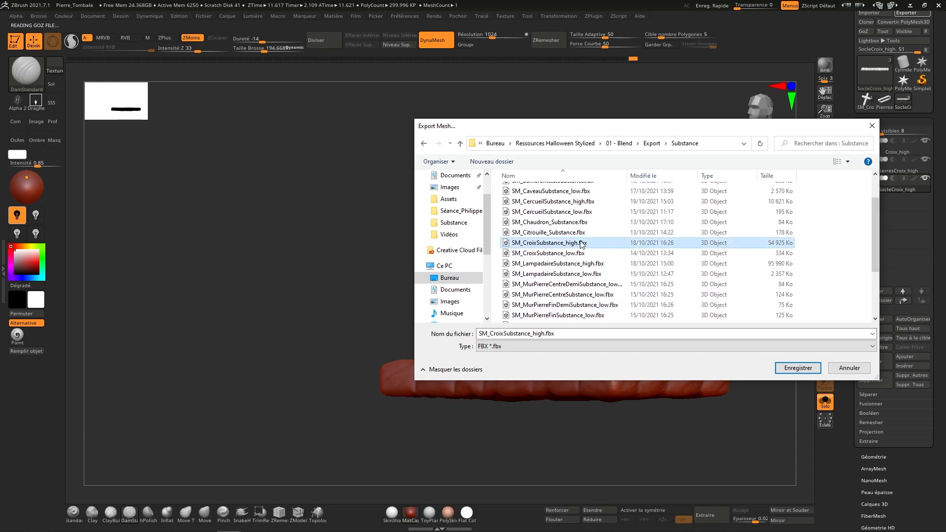
left_click(798, 368)
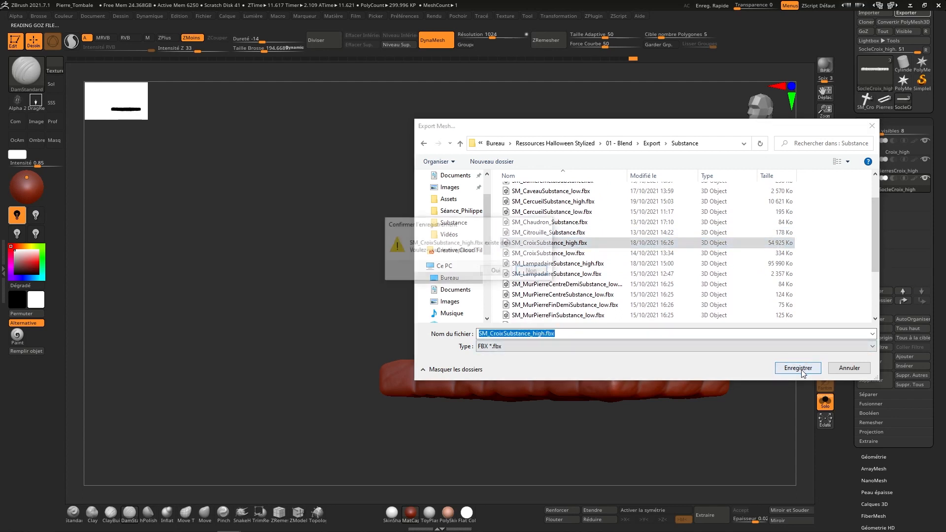
left_click(544, 271)
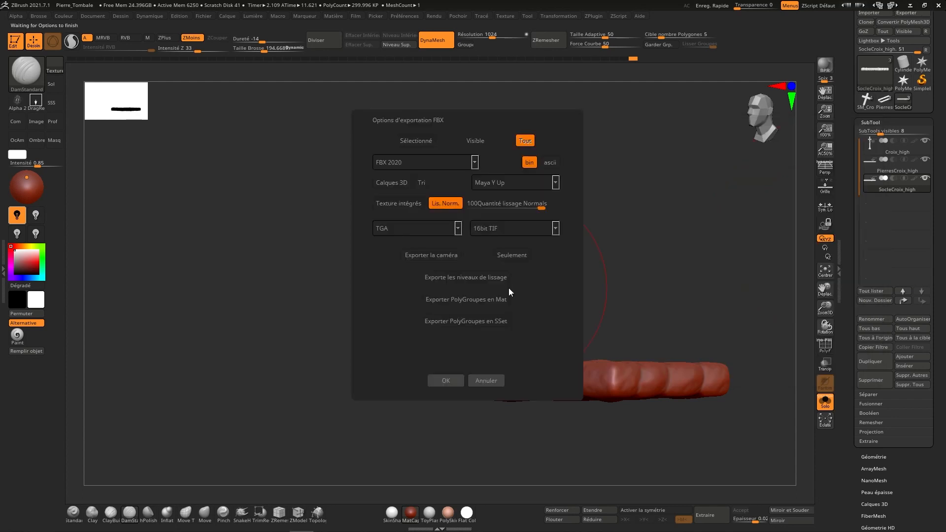
left_click(442, 383)
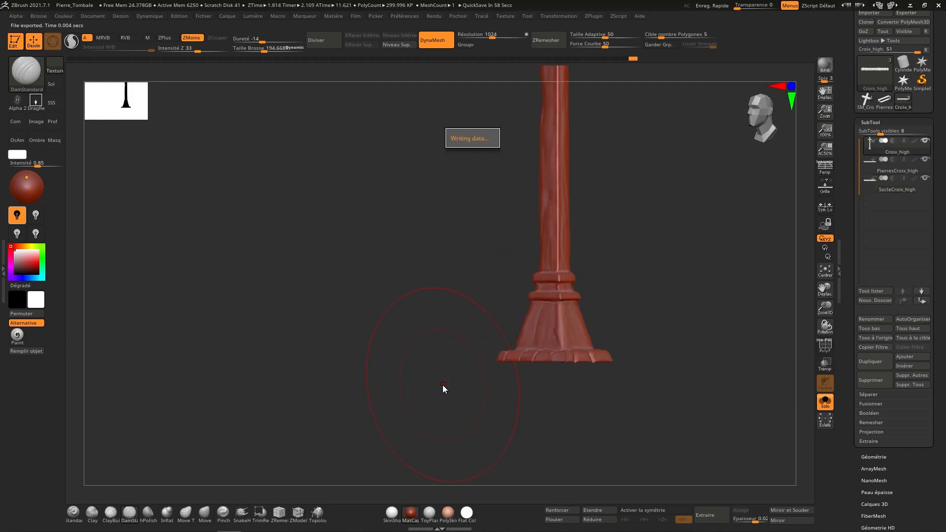